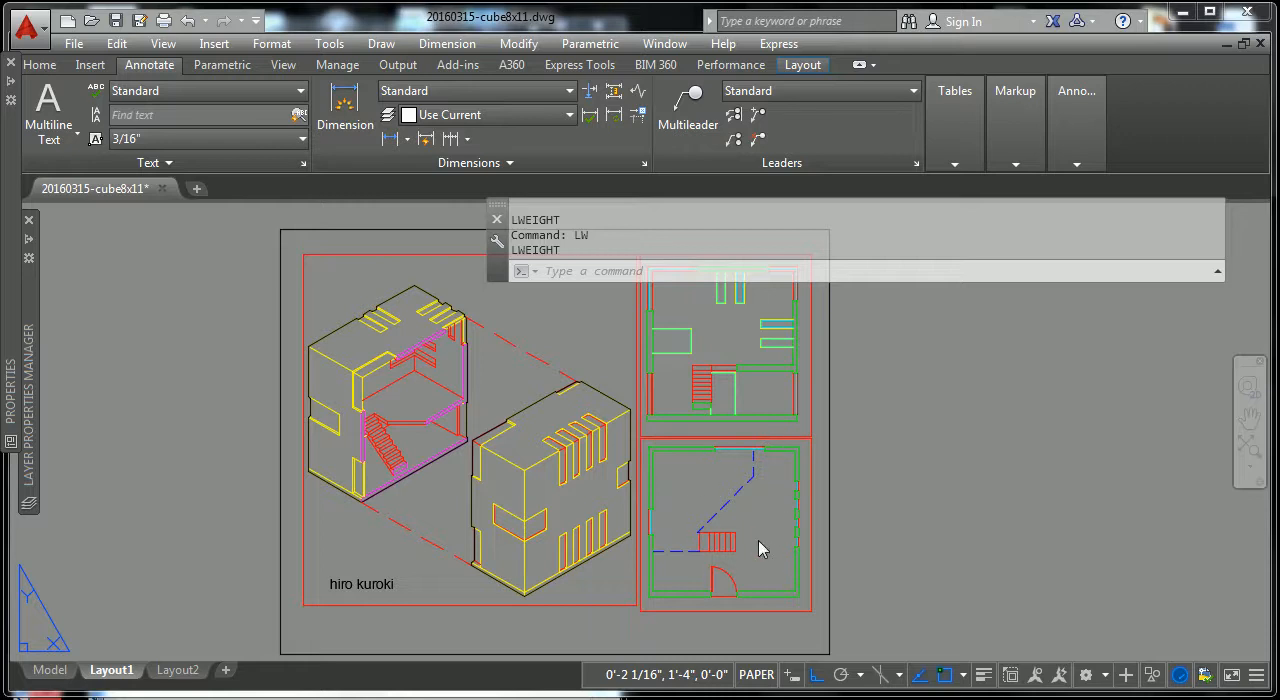
Step: Examine the wall and window openings in the lower floor plan and the matching window slots in the isometric view
scroll(763, 536, up, 5)
scroll(763, 534, down, 2)
middle_drag(763, 534, 426, 469)
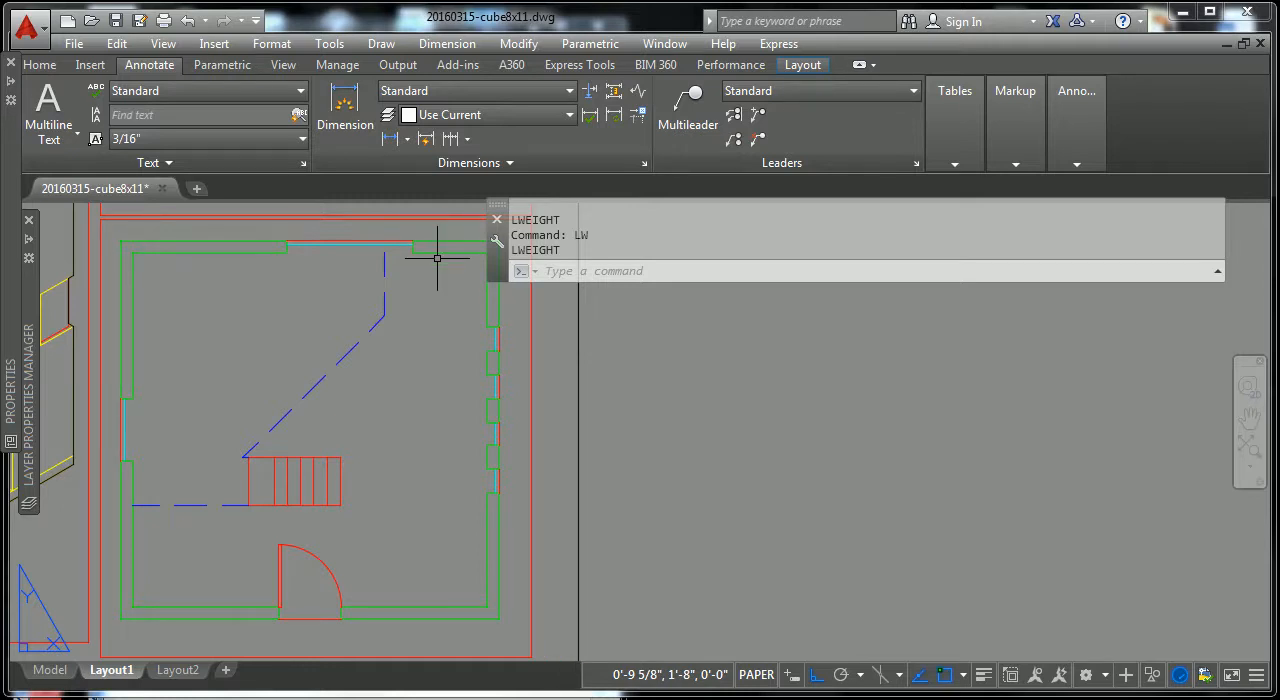
scroll(473, 368, up, 2)
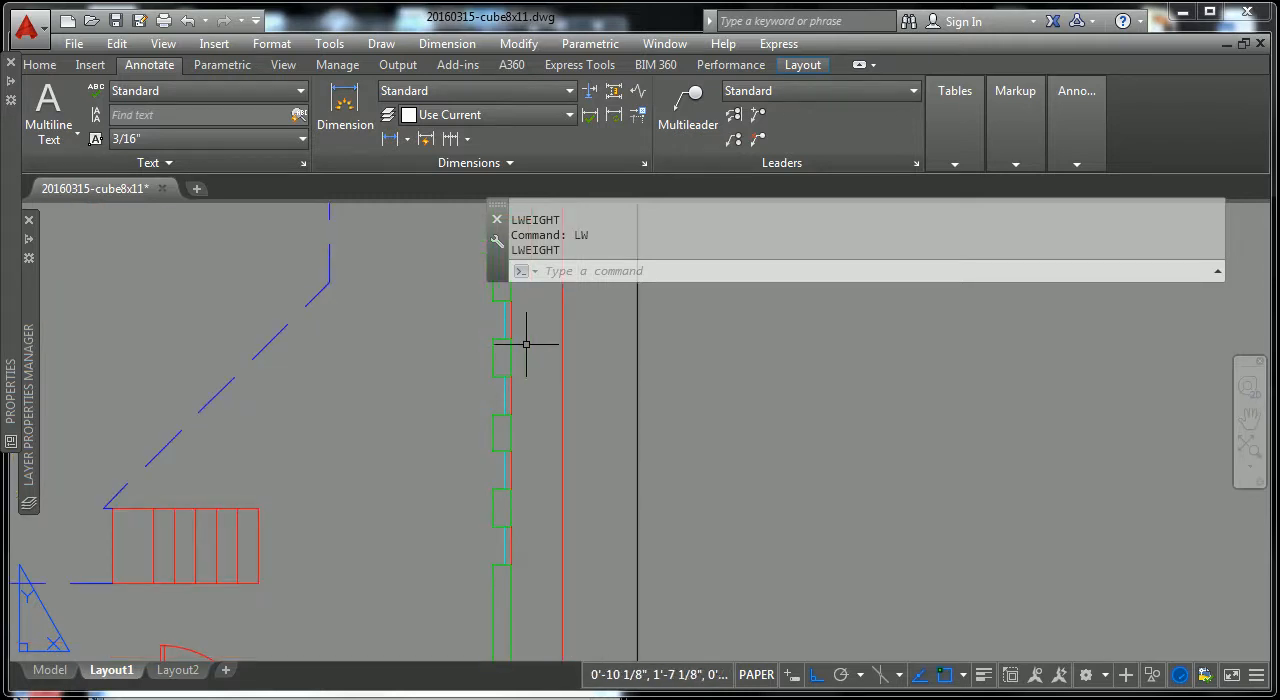
scroll(515, 330, up, 2)
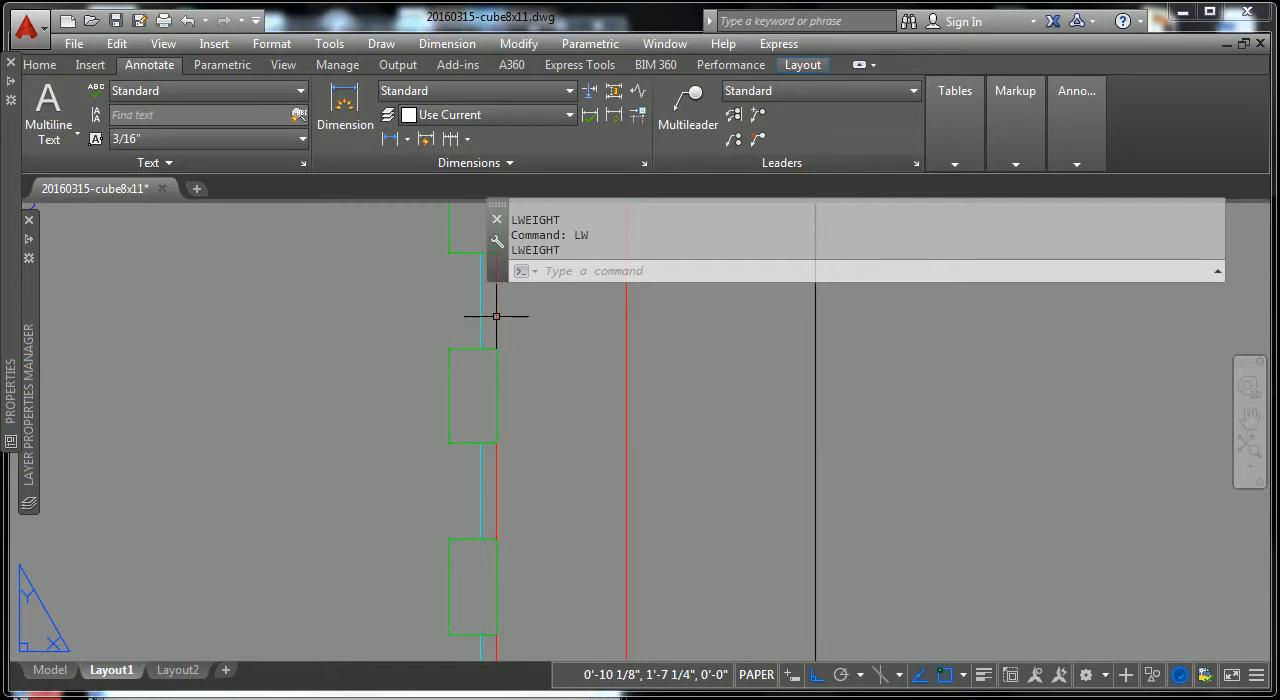
scroll(497, 312, down, 4)
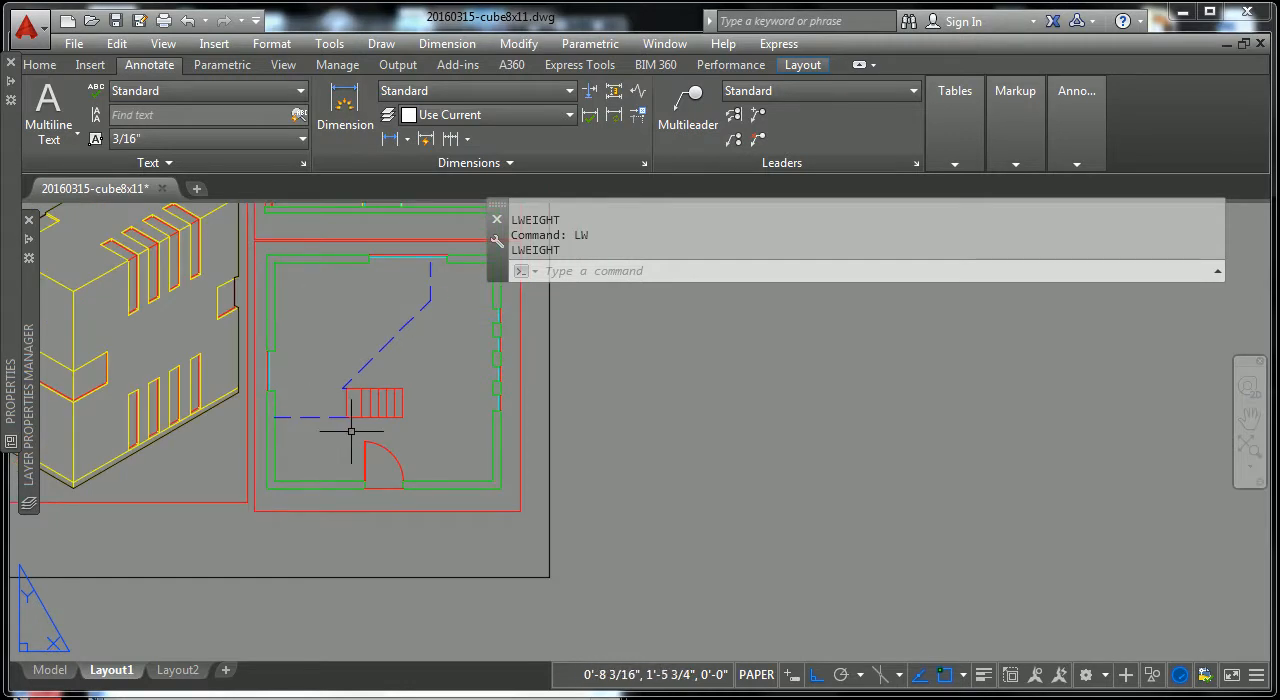
middle_drag(349, 429, 560, 472)
scroll(332, 430, up, 2)
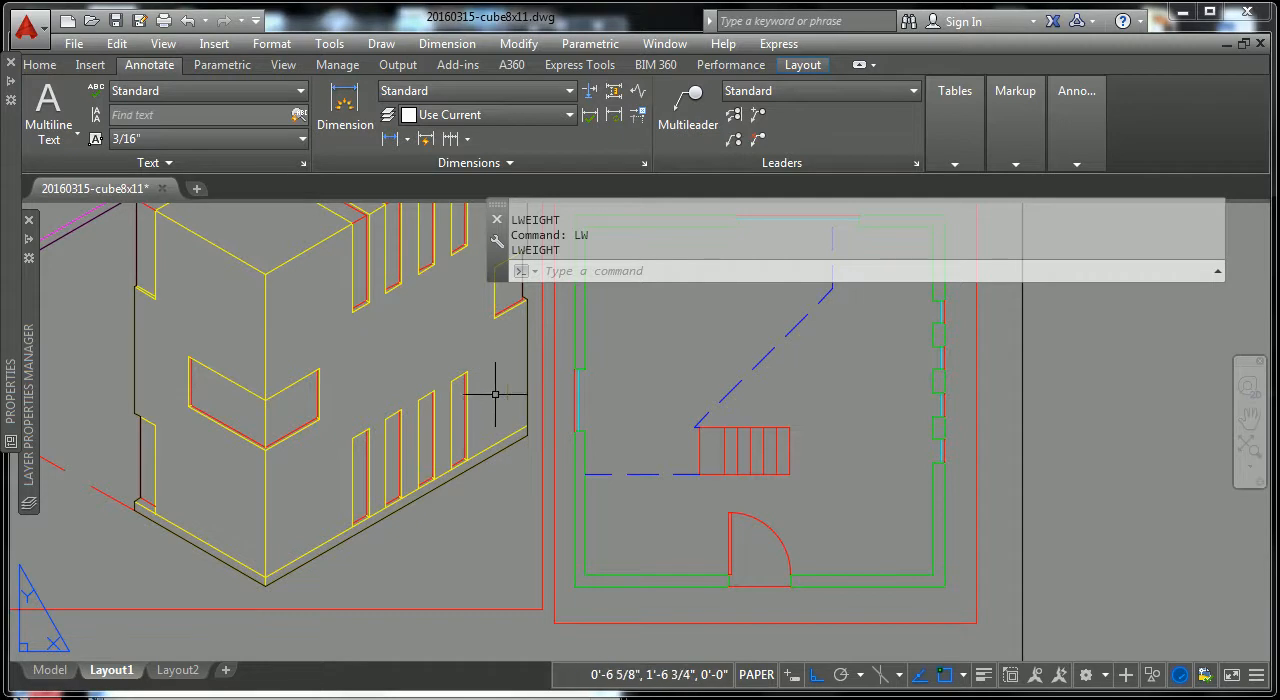
scroll(432, 490, up, 5)
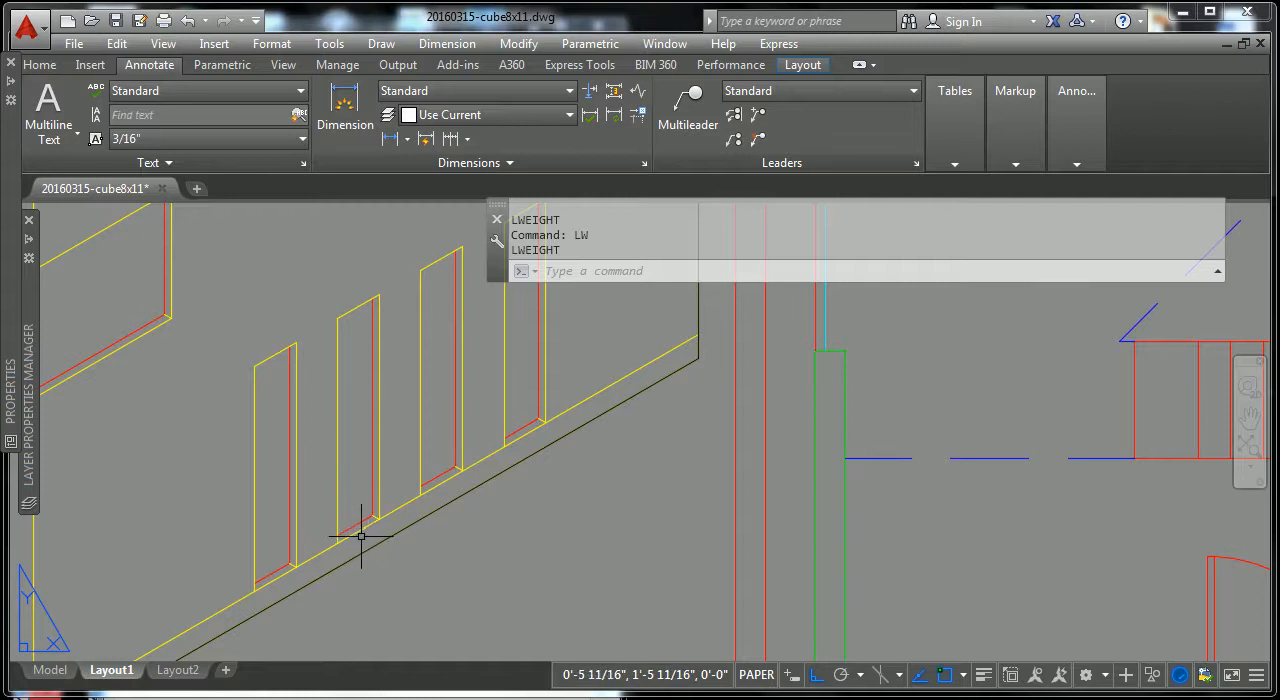
scroll(371, 520, down, 3)
scroll(423, 500, down, 3)
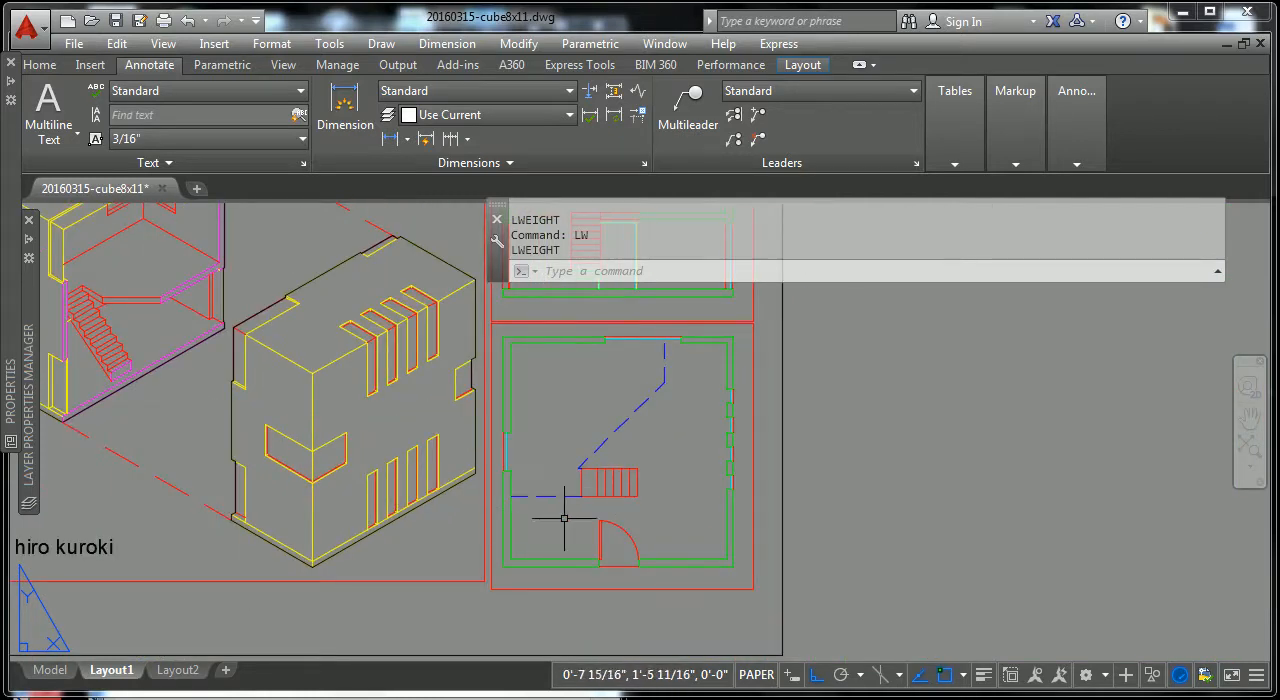
Step: Activate model space inside the lower floor plan's viewport
scroll(570, 505, up, 2)
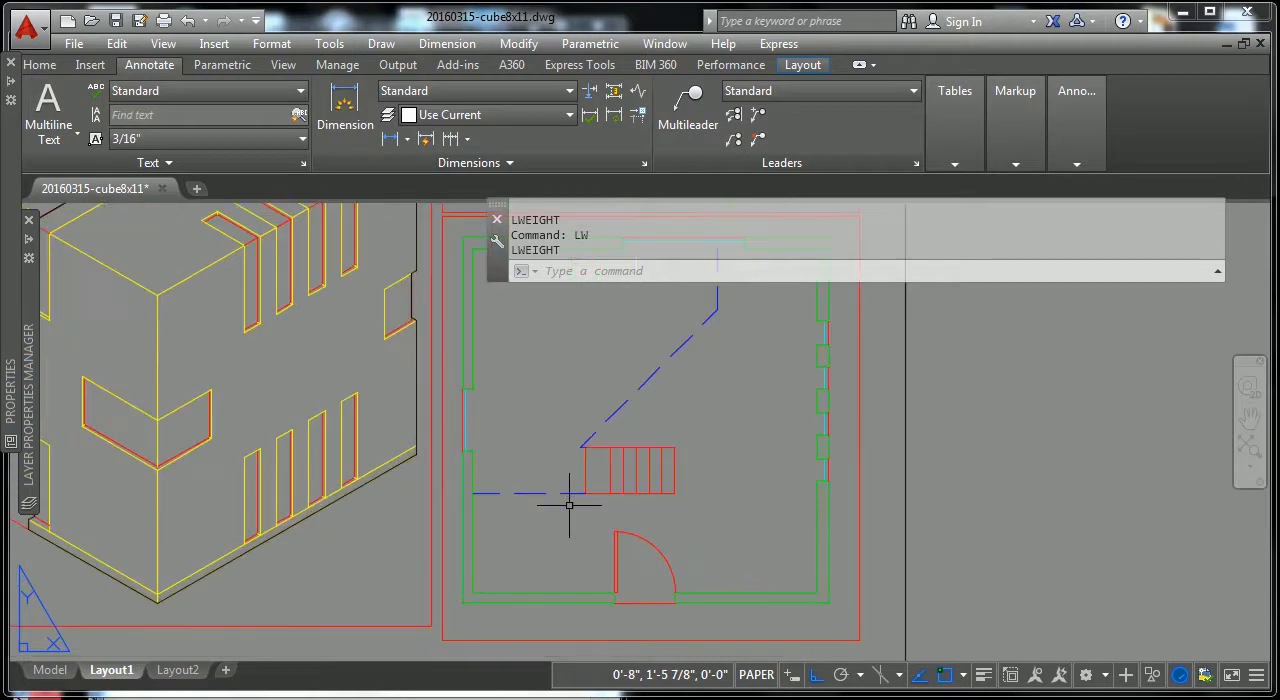
click(606, 440)
key(Escape)
click(598, 449)
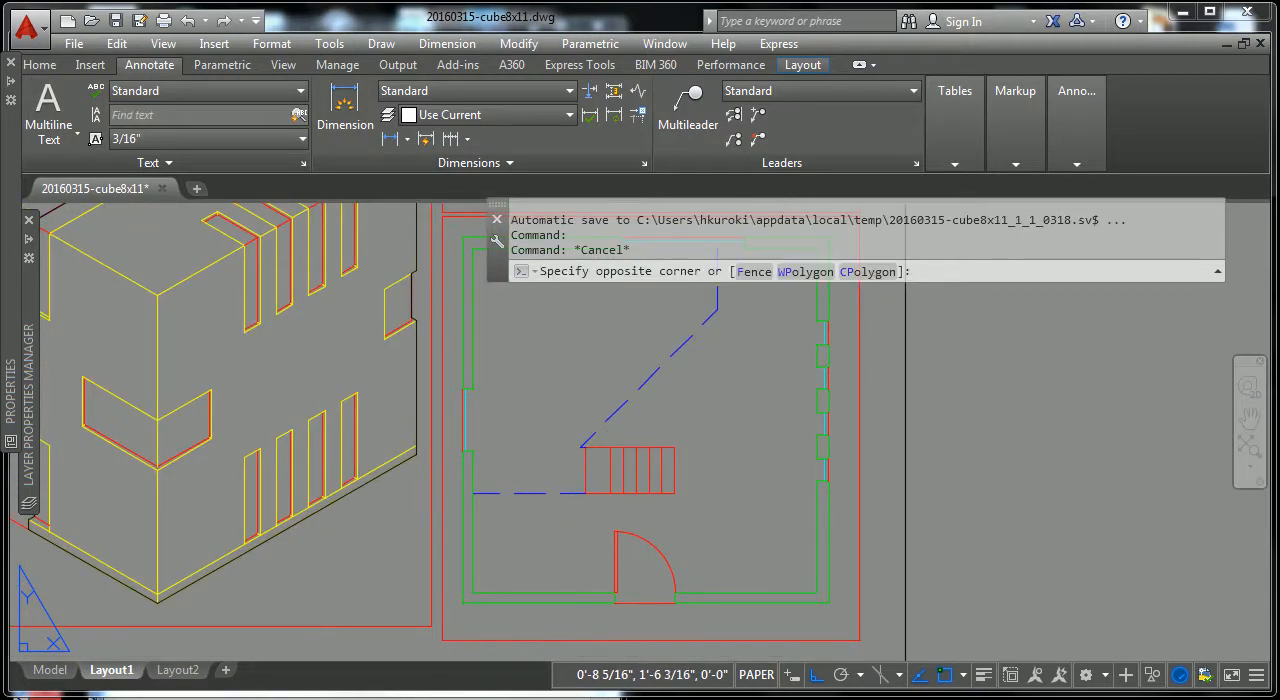
double_click(591, 443)
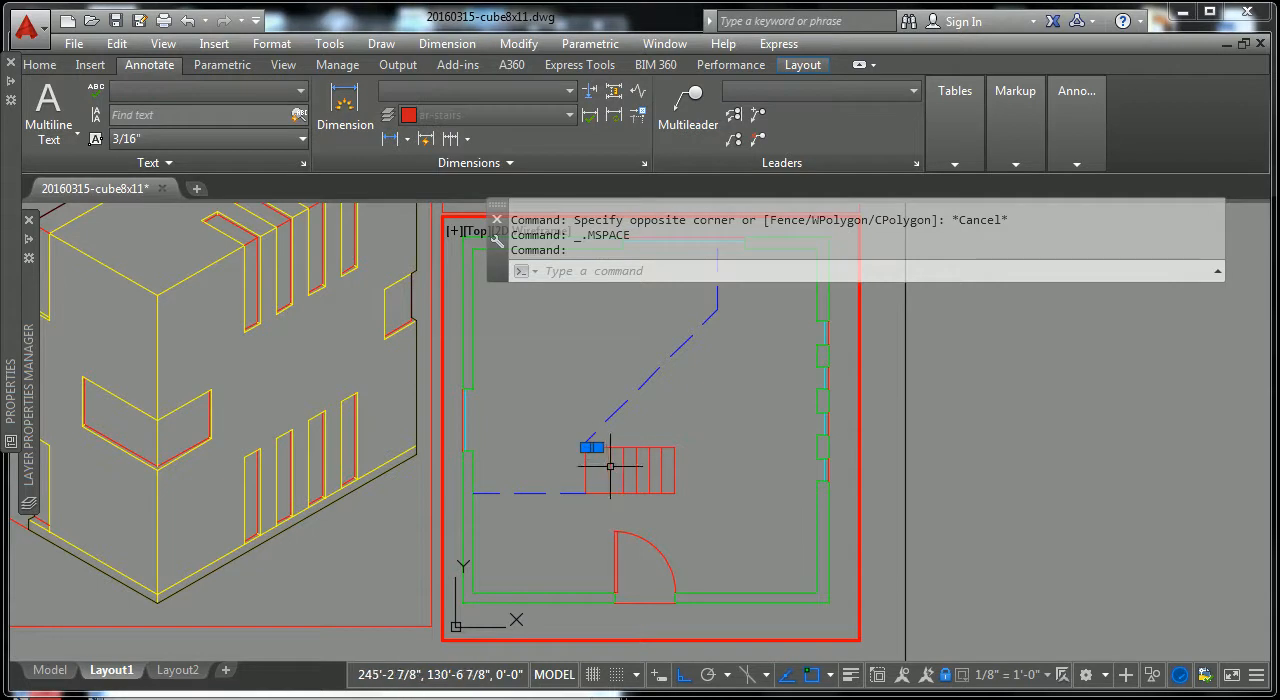
Step: Draw a vertical line across the stairs between the midpoints of the wide end tread's upper and lower edges
scroll(606, 453, up, 3)
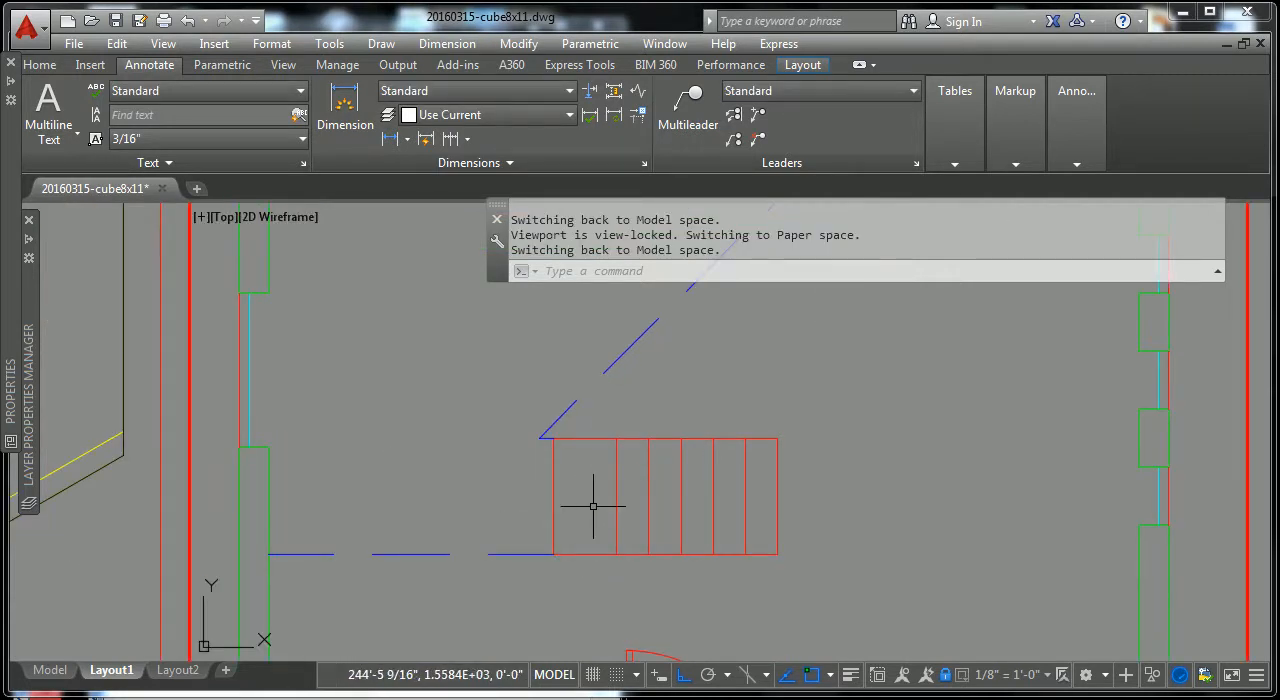
scroll(593, 506, down, 2)
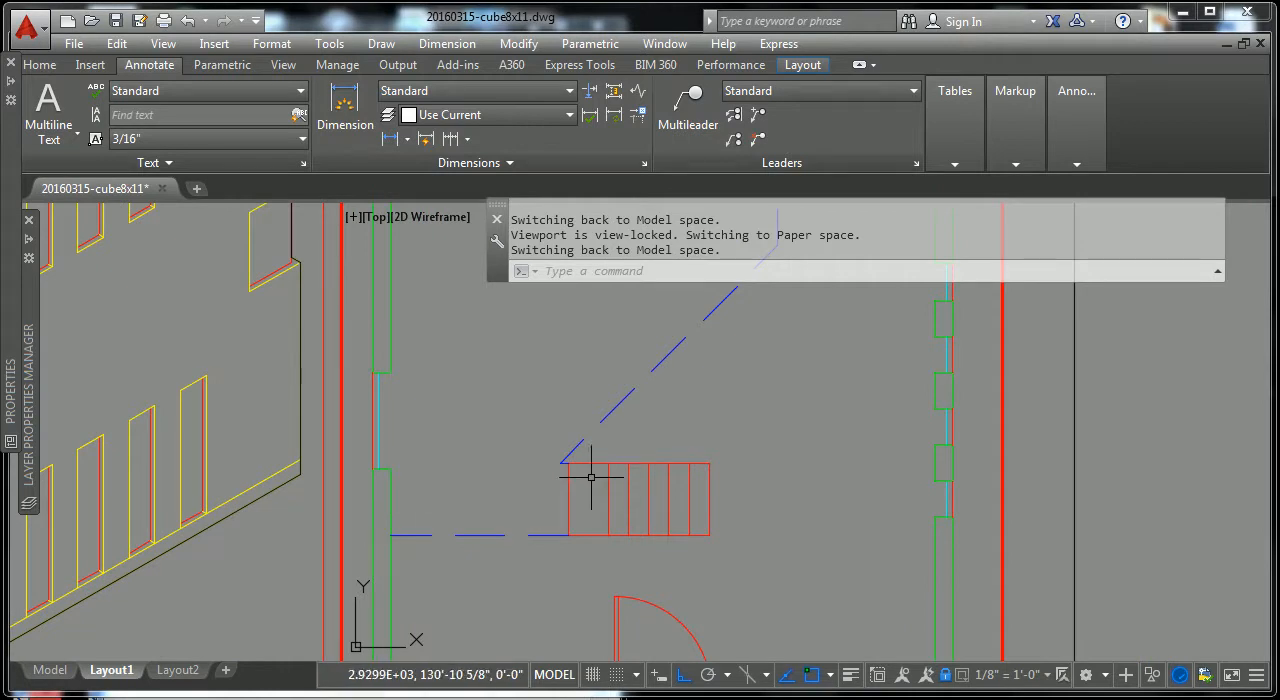
key(Escape)
key(Escape)
text(l)
key(Return)
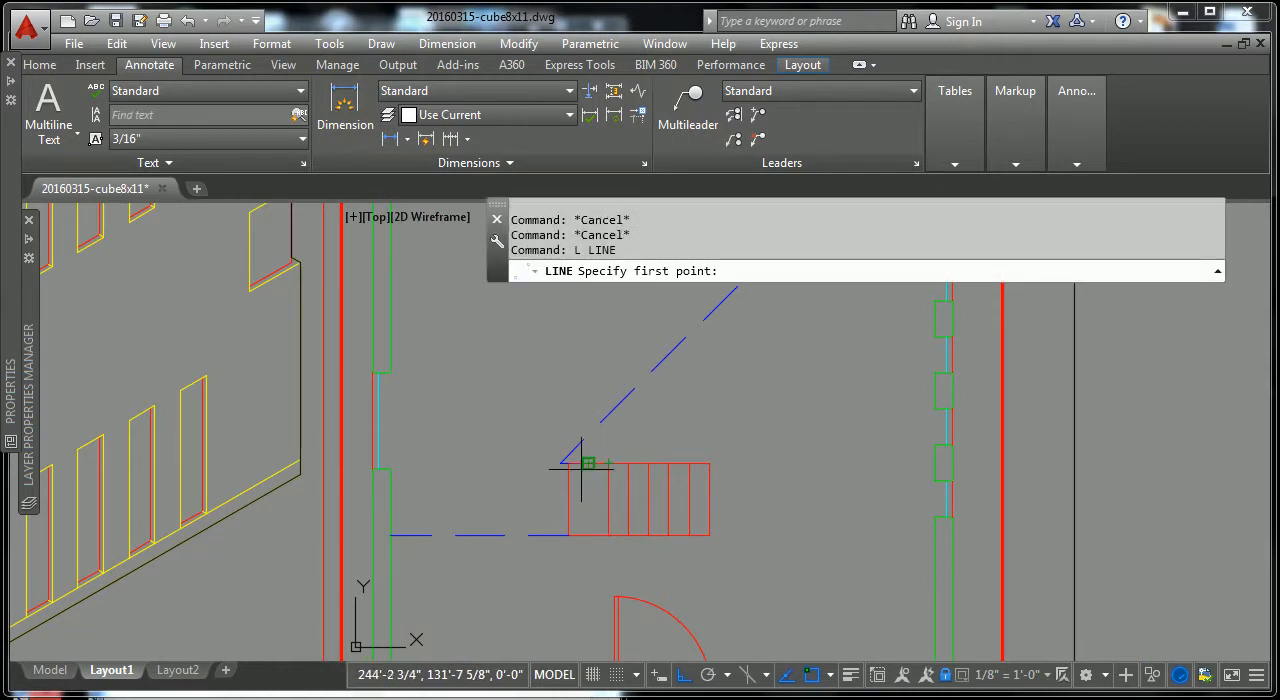
click(583, 466)
click(587, 533)
key(Escape)
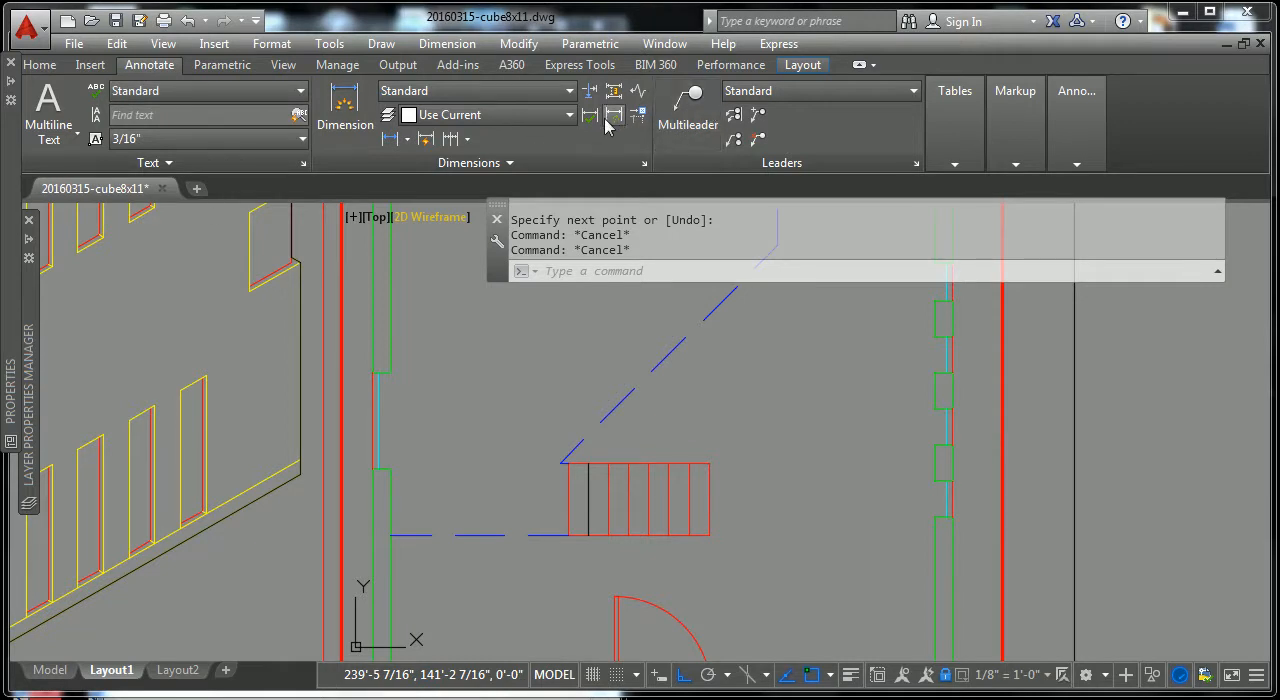
Step: Match the green wall line's properties onto the new stair line and the three edges enclosing the stairs' end section
click(39, 64)
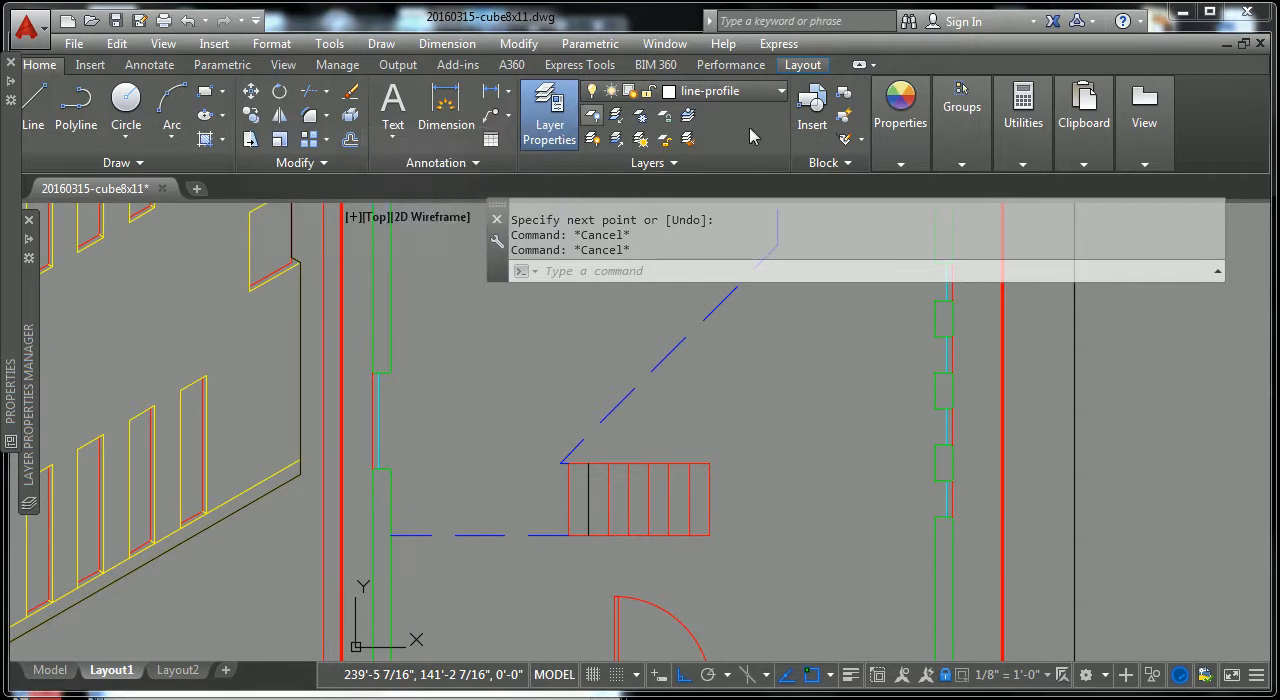
click(900, 112)
click(690, 205)
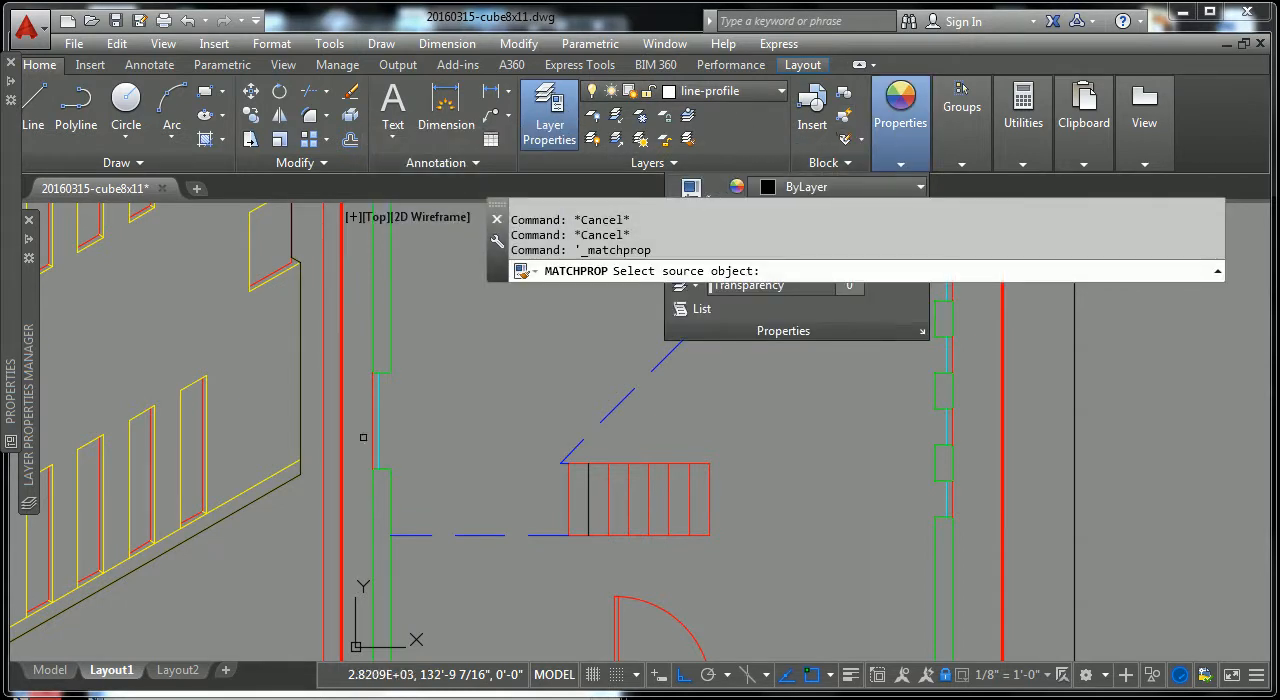
click(391, 345)
click(581, 543)
click(579, 459)
click(598, 485)
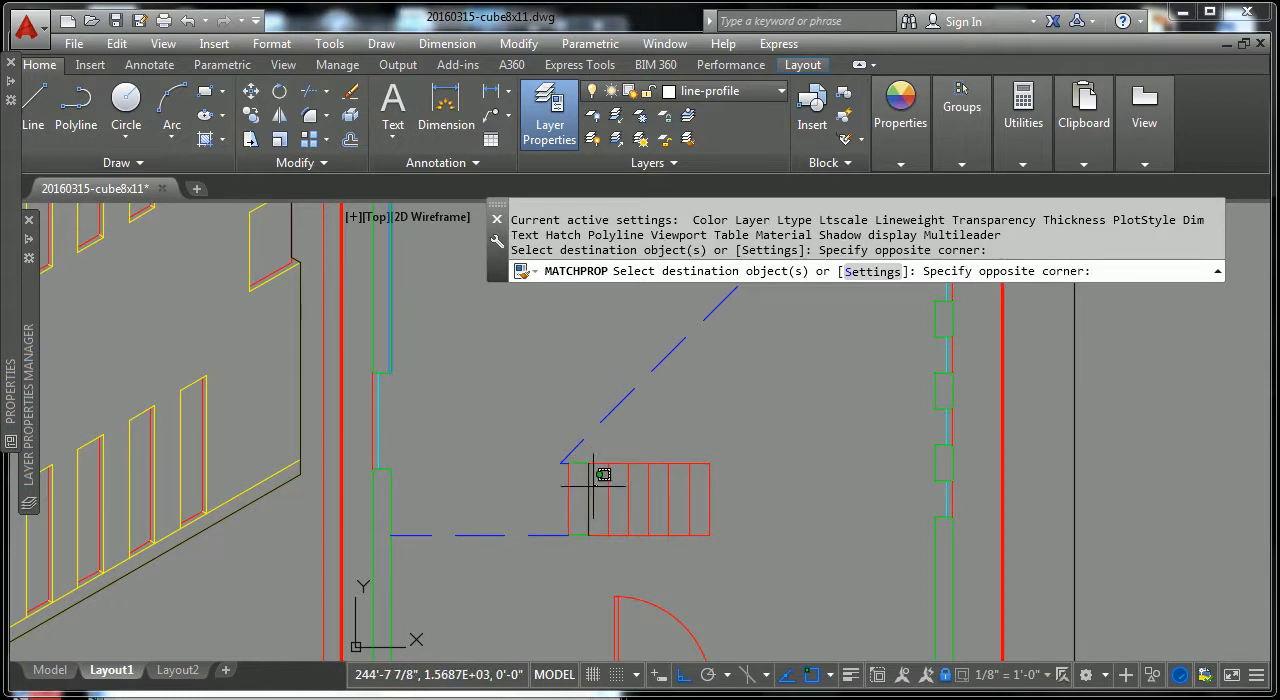
click(562, 492)
key(Return)
key(Escape)
key(Escape)
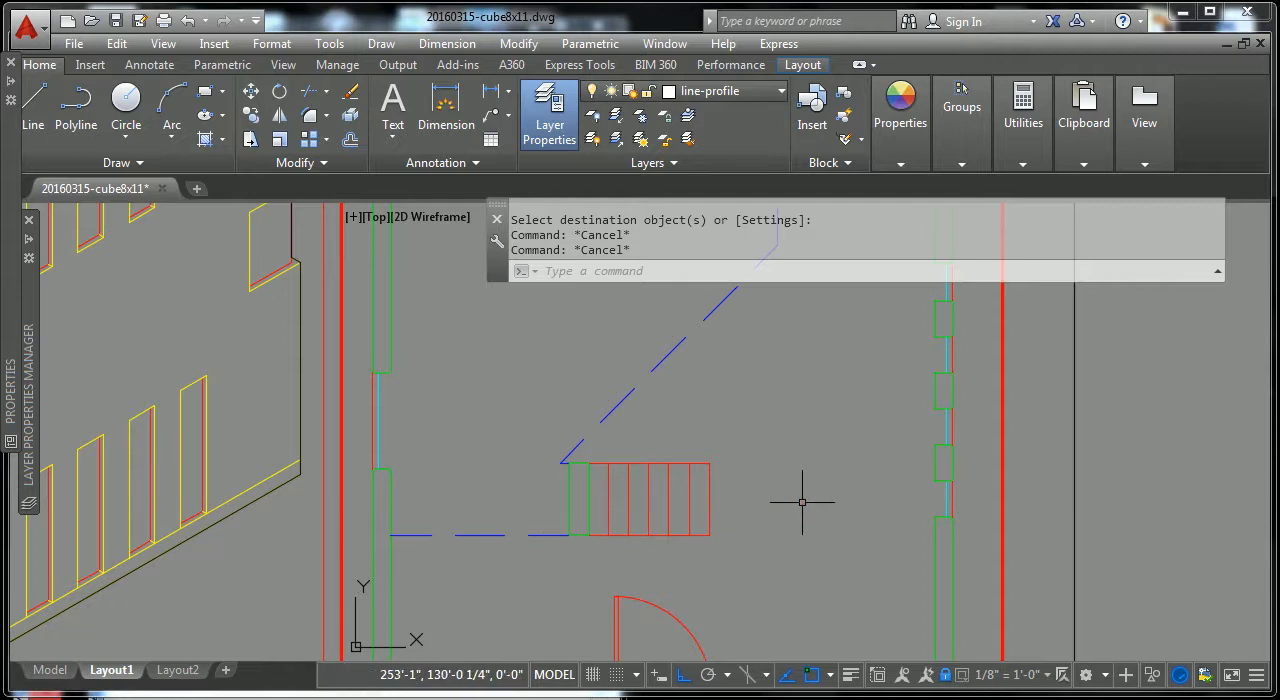
Step: Return to paper space on Layout1 and leave the floor plan viewport deselected
scroll(802, 502, down, 5)
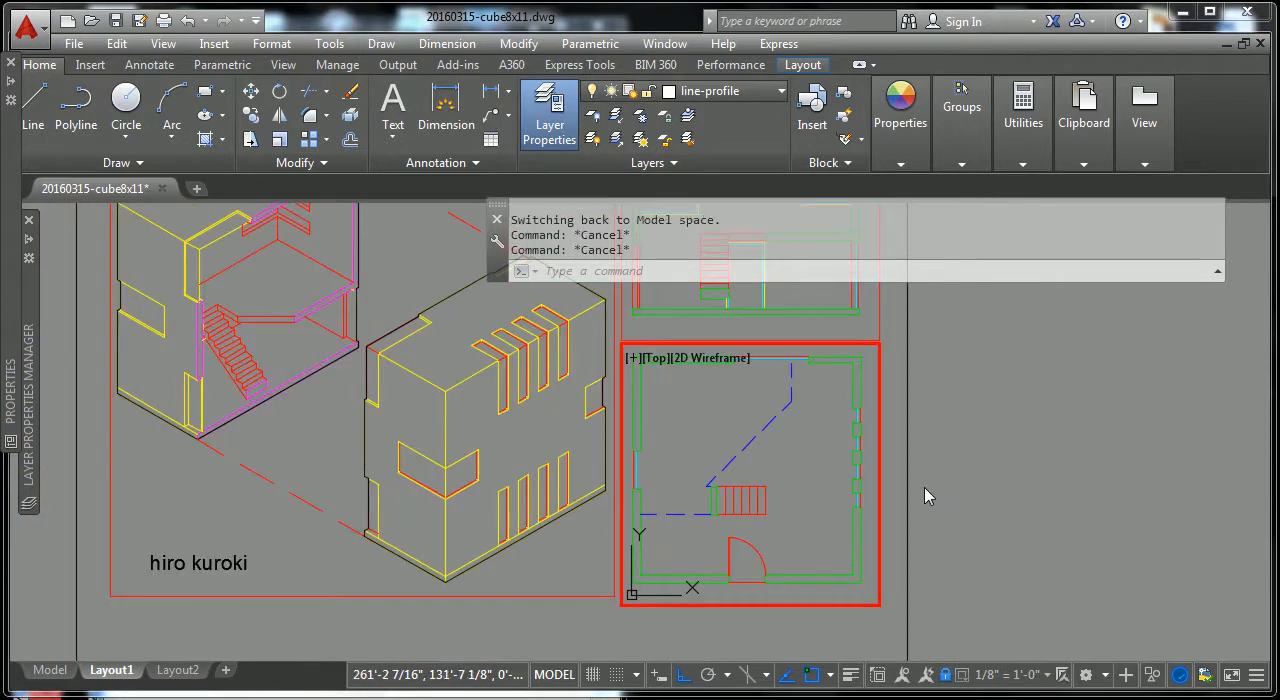
double_click(924, 490)
click(879, 497)
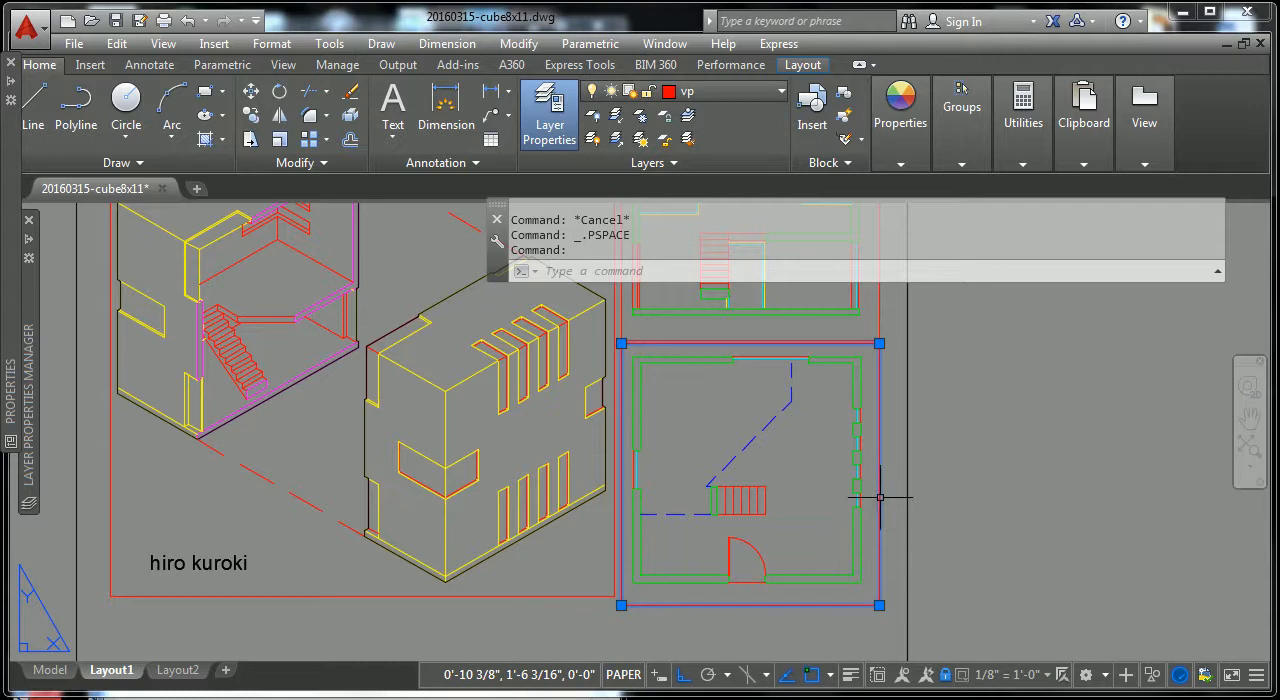
key(Escape)
click(951, 466)
key(Escape)
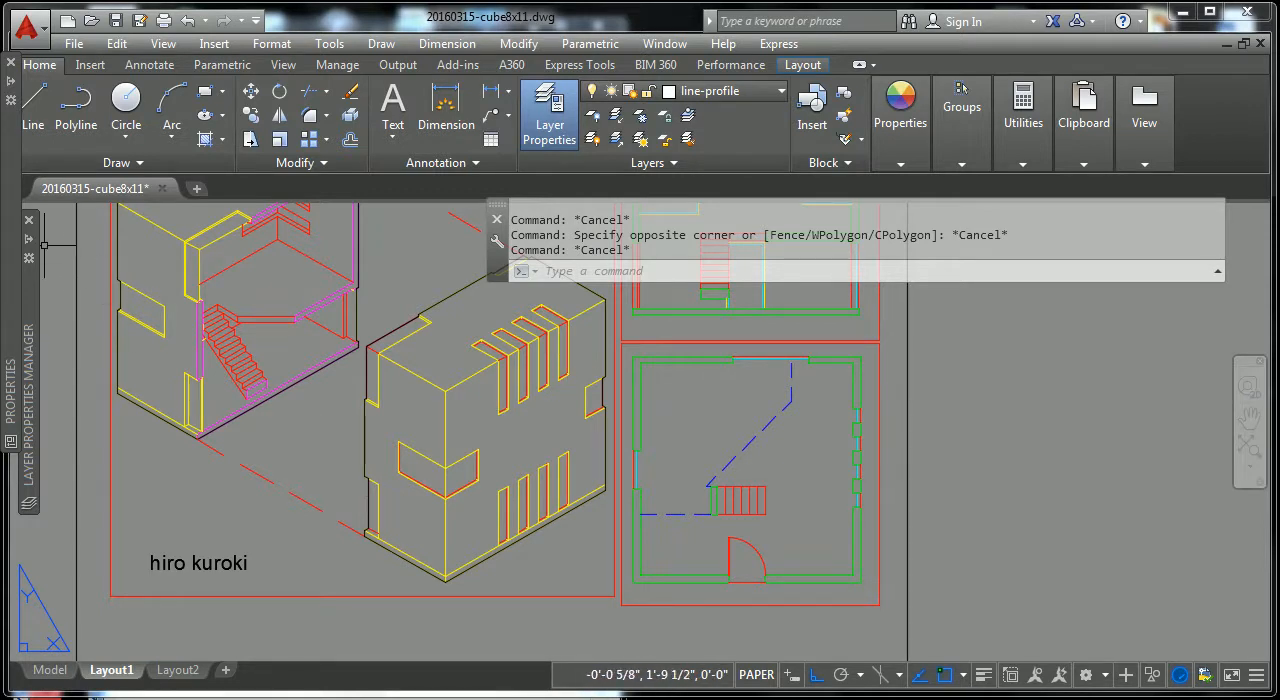
Step: Review the loaded linetypes available for the line-dashed layer and close the list without changing it
mouse_move(33, 247)
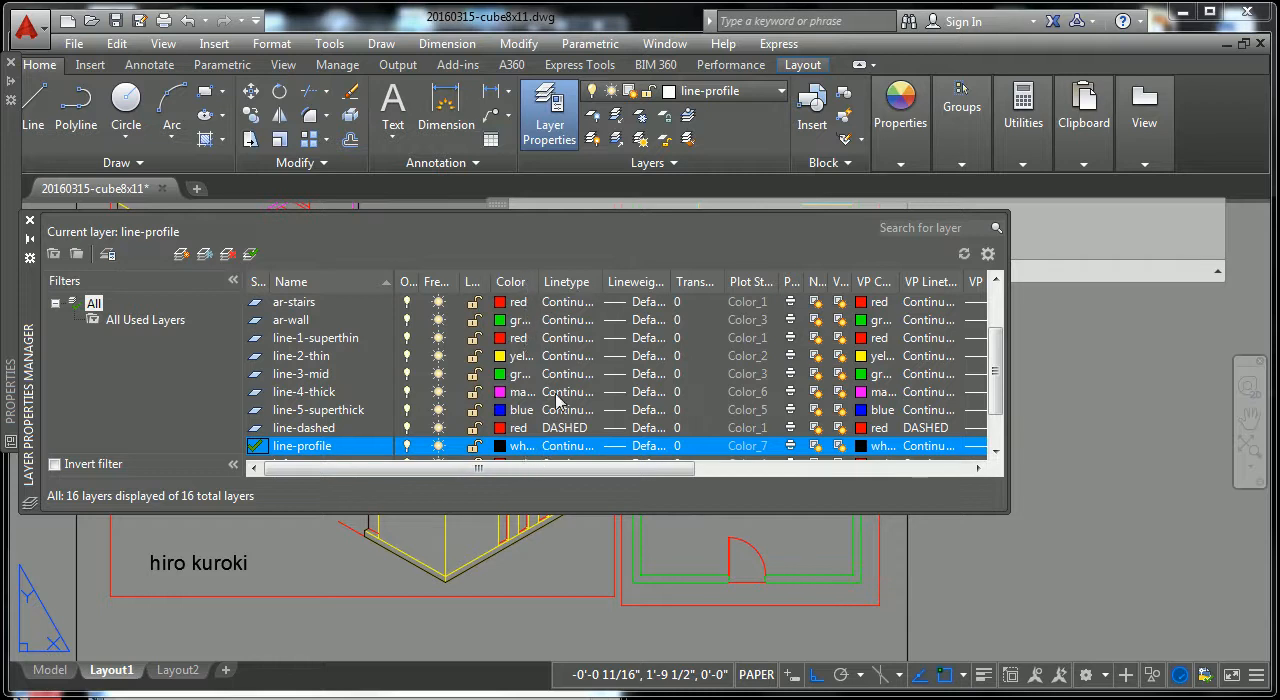
click(572, 430)
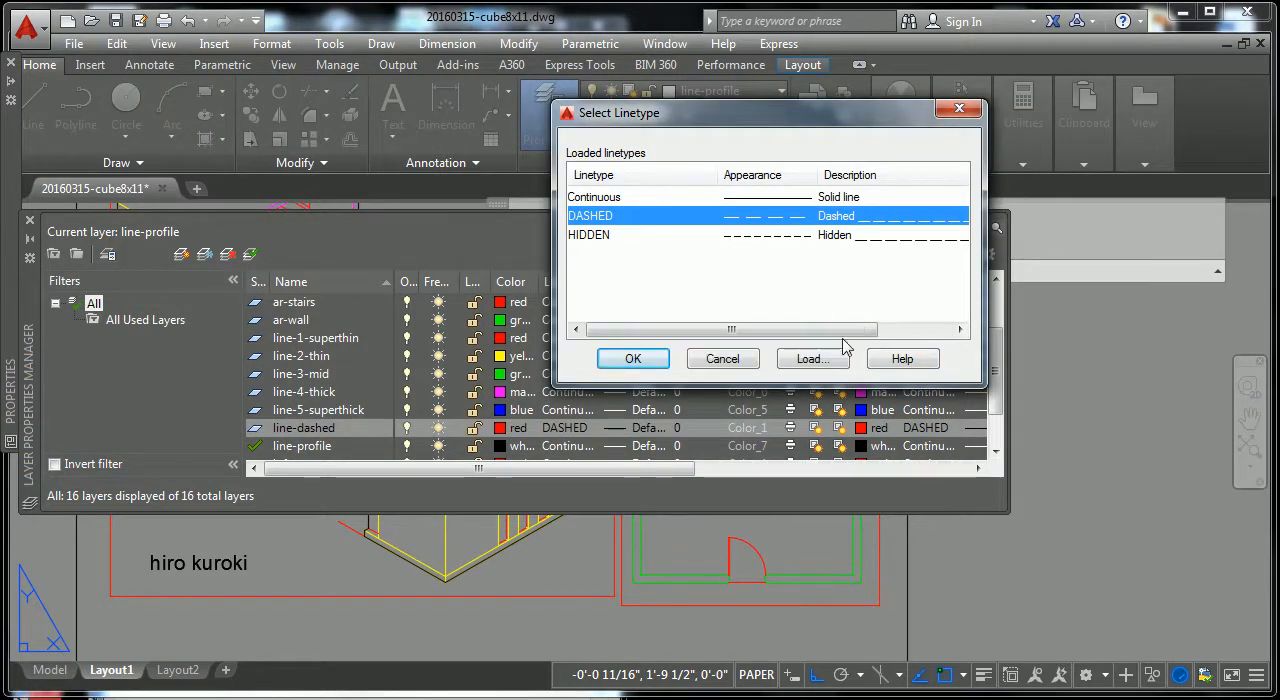
click(960, 108)
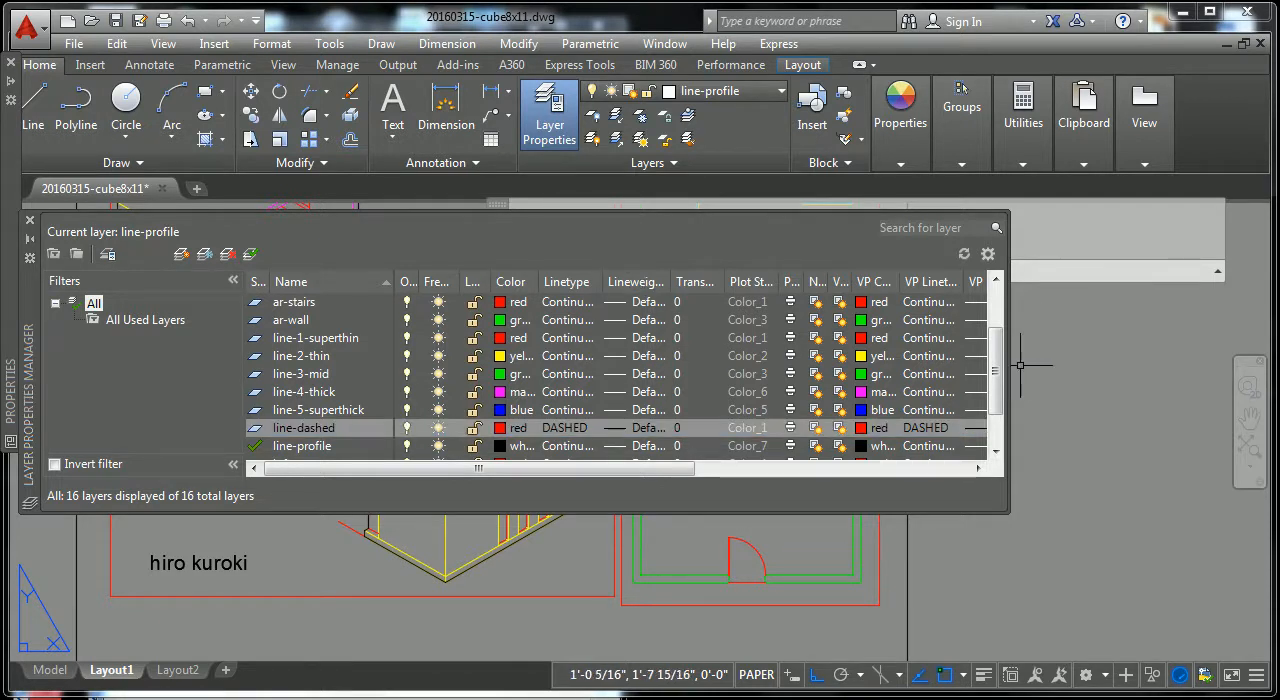
Step: Set the ar-wall layer's lineweight to 1.20 mm, consulting the lineweight table PDF in Acrobat for reference
drag(998, 380, 1002, 348)
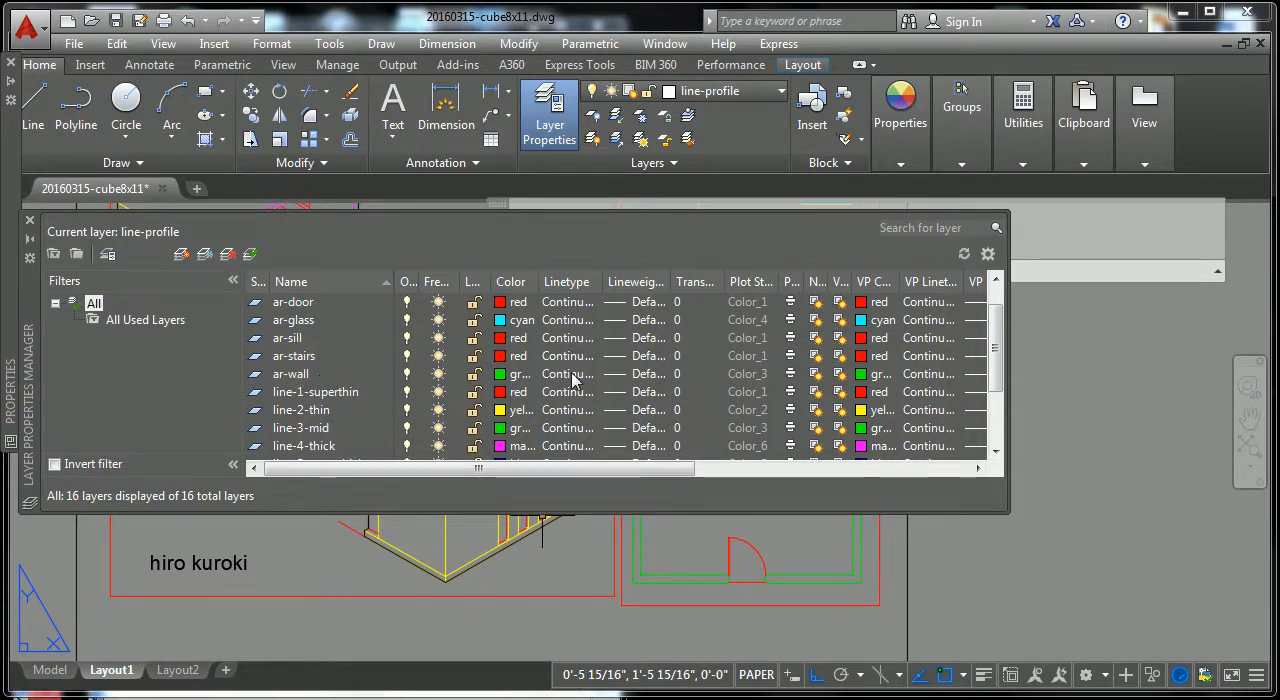
click(636, 376)
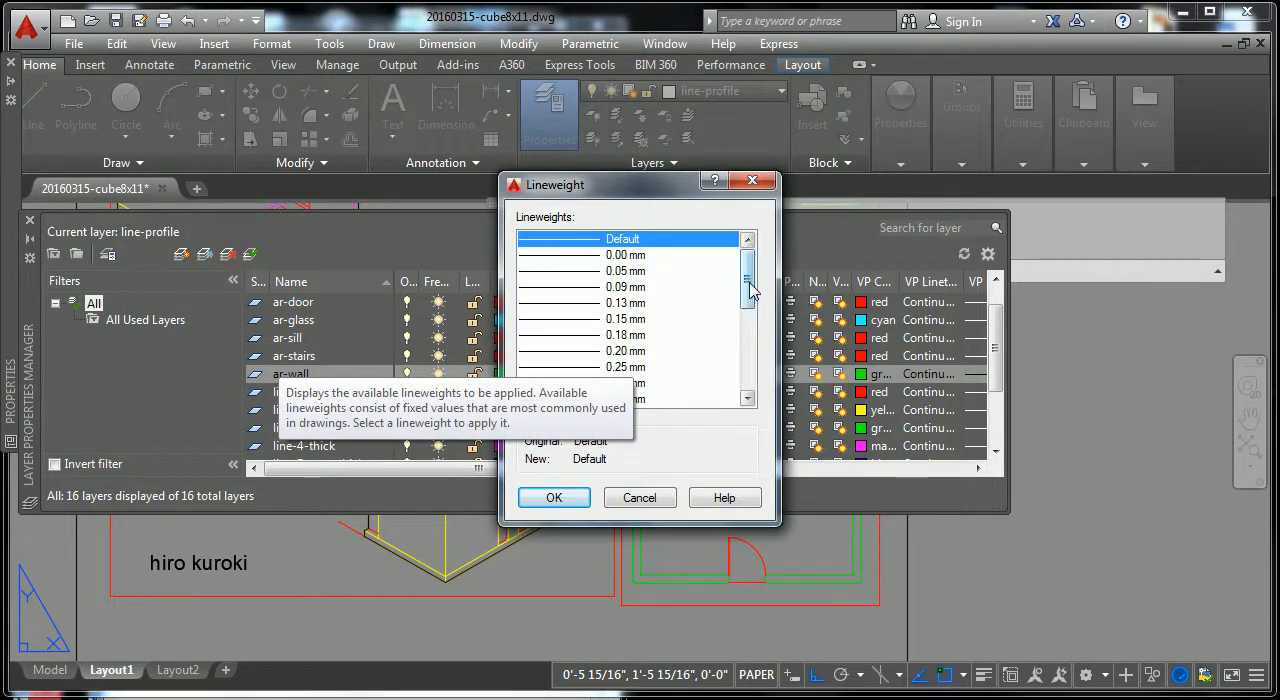
scroll(726, 310, down, 2)
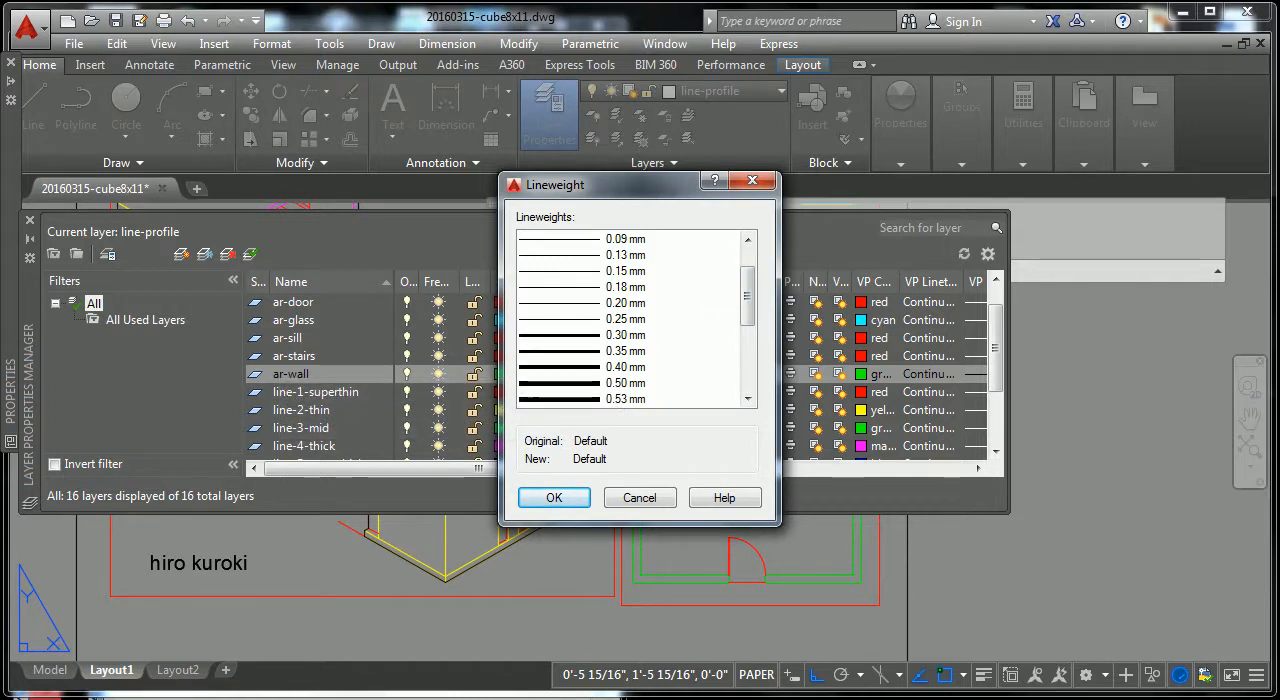
key(alt+Tab)
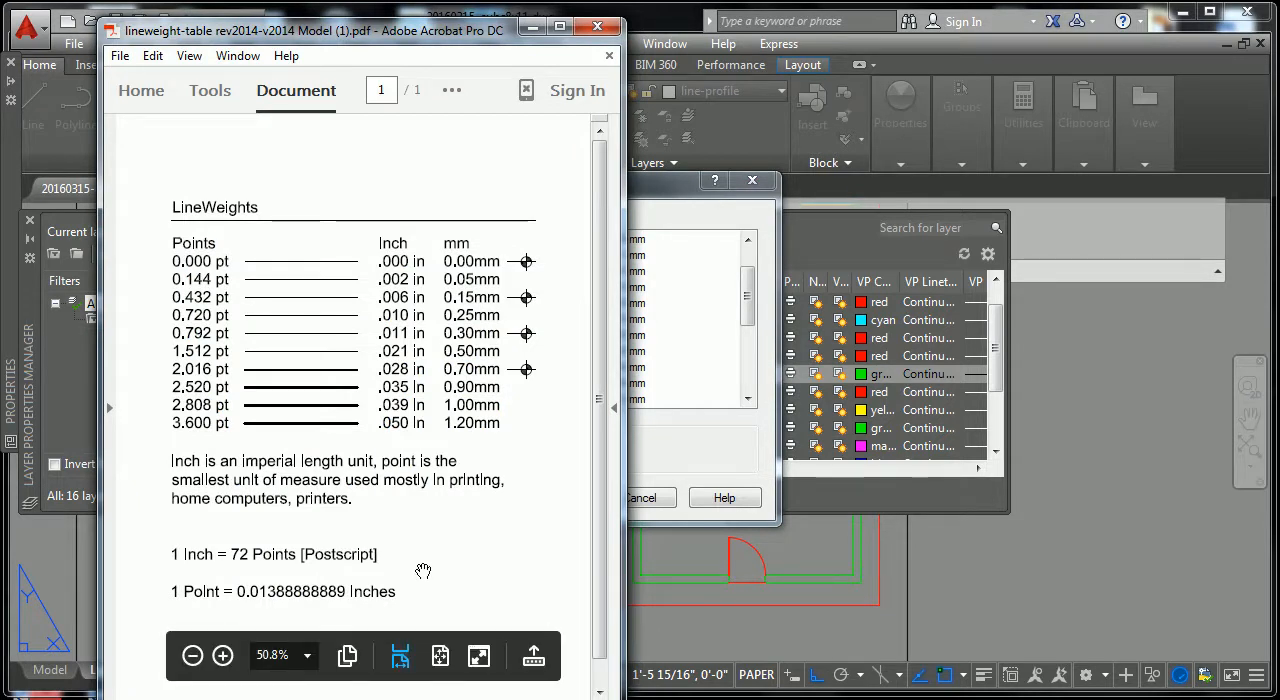
click(815, 595)
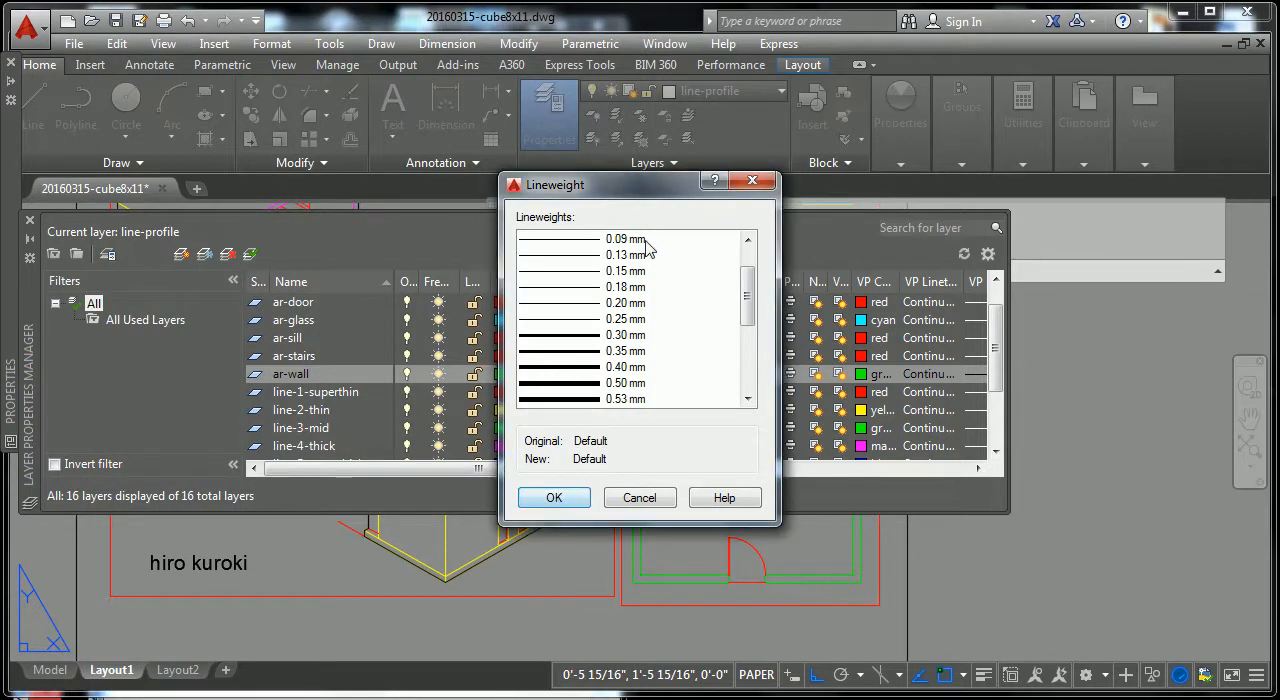
drag(737, 286, 748, 345)
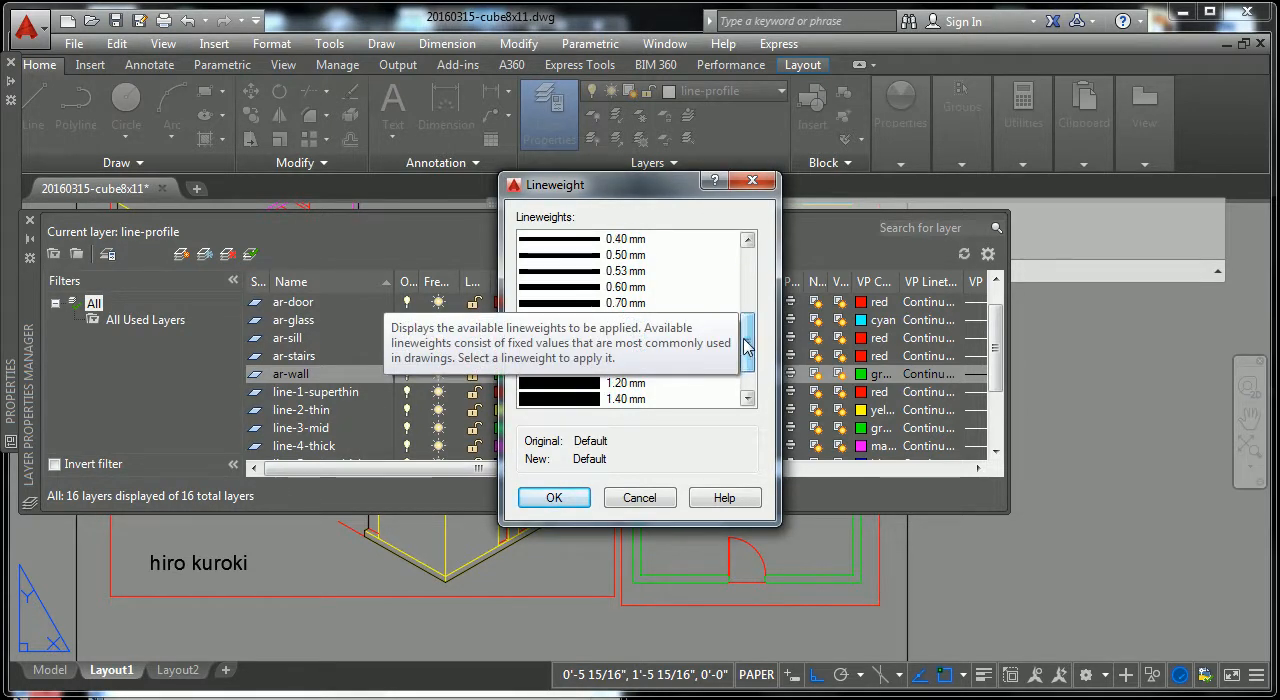
click(567, 384)
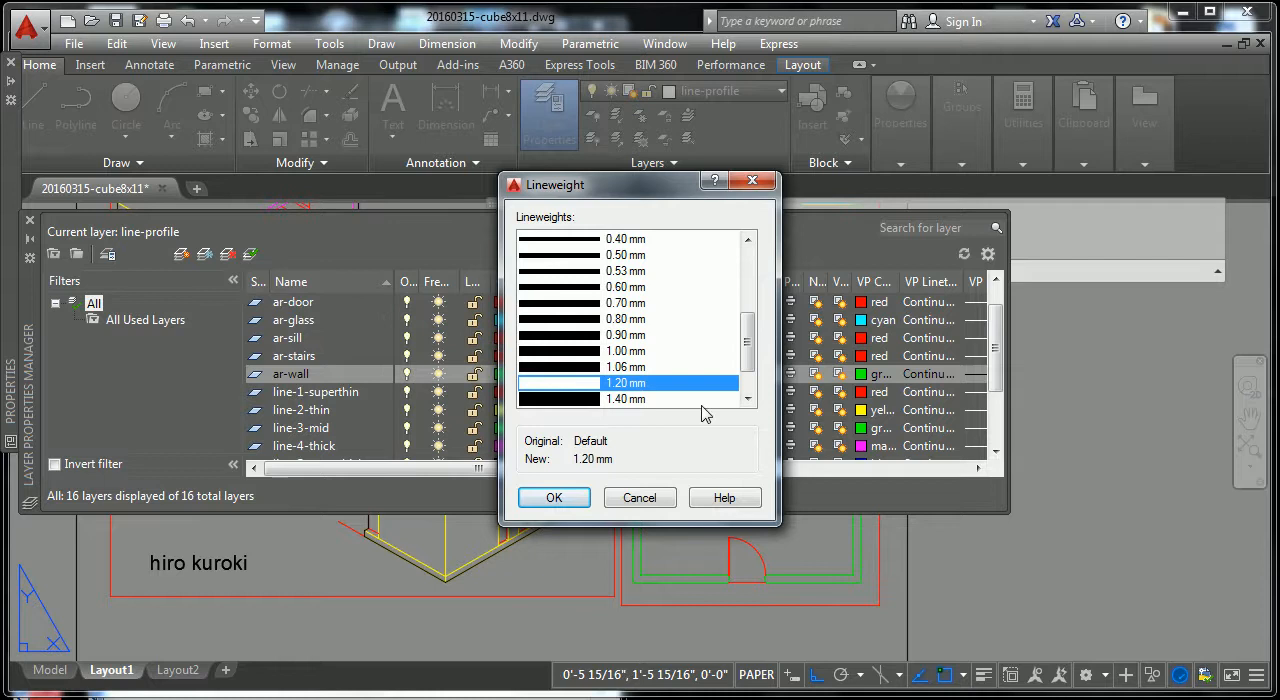
click(566, 503)
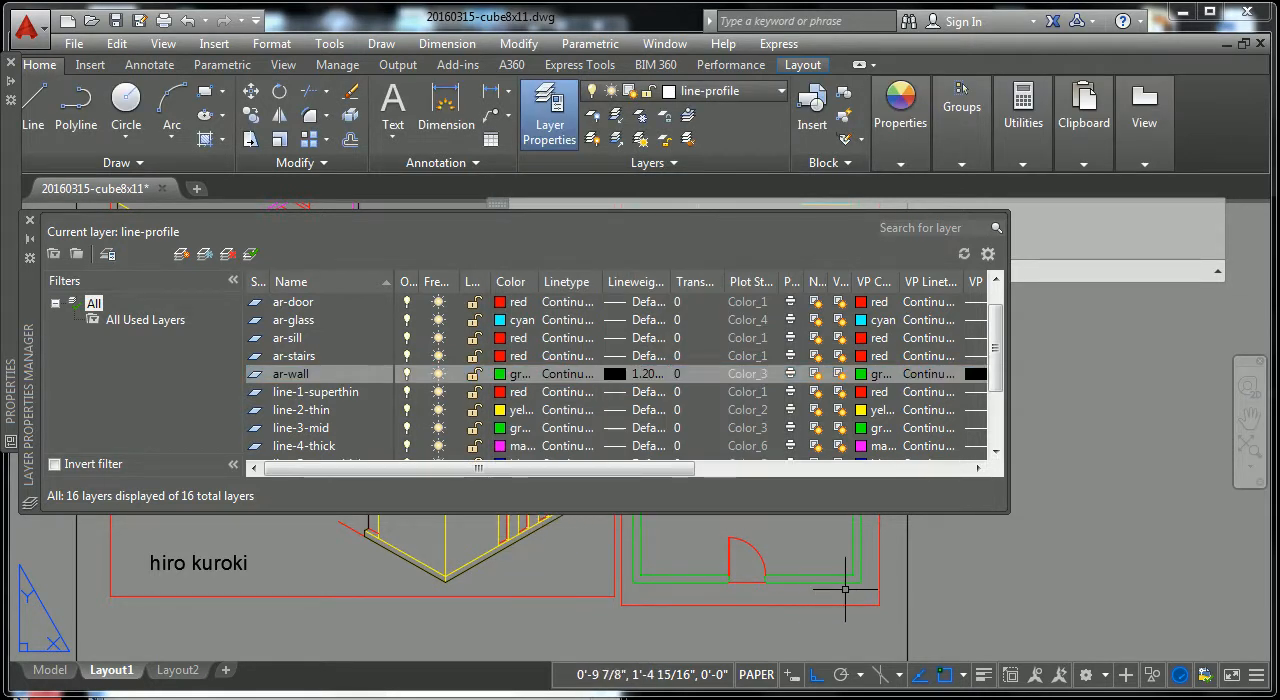
Step: Turn on lineweight display and inspect the wall corner beside the door in the lower floor plan
click(984, 675)
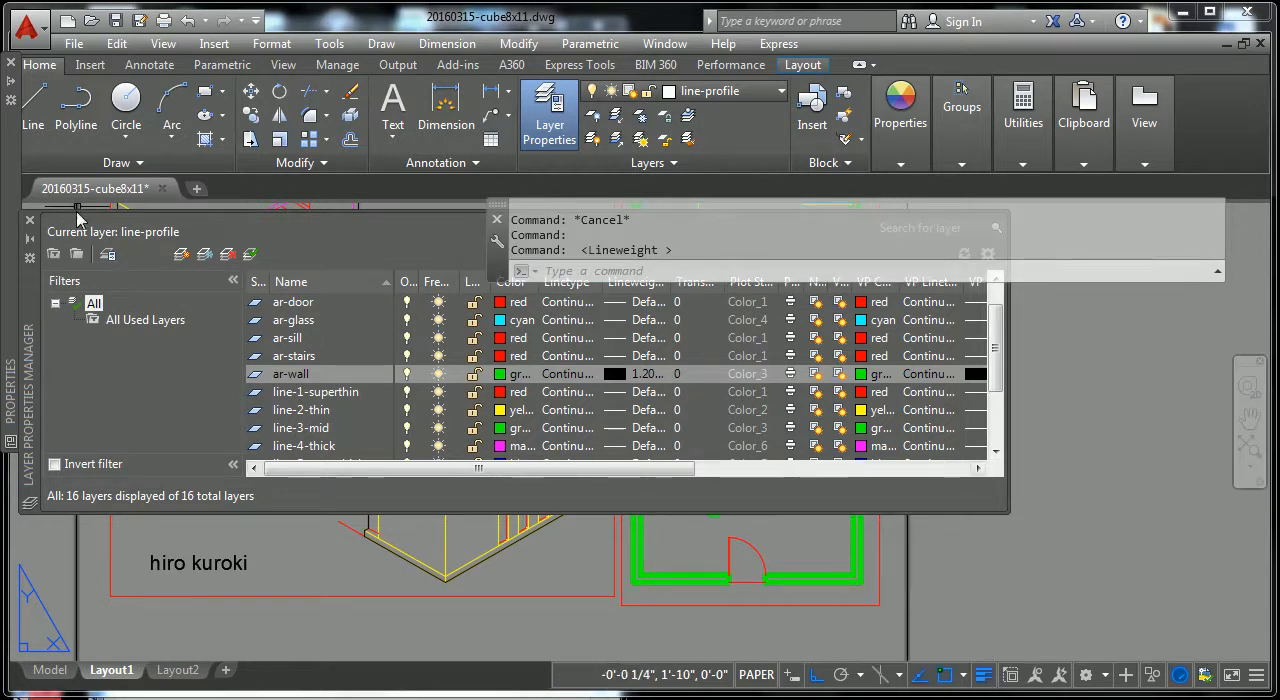
scroll(868, 583, up, 2)
scroll(845, 550, up, 5)
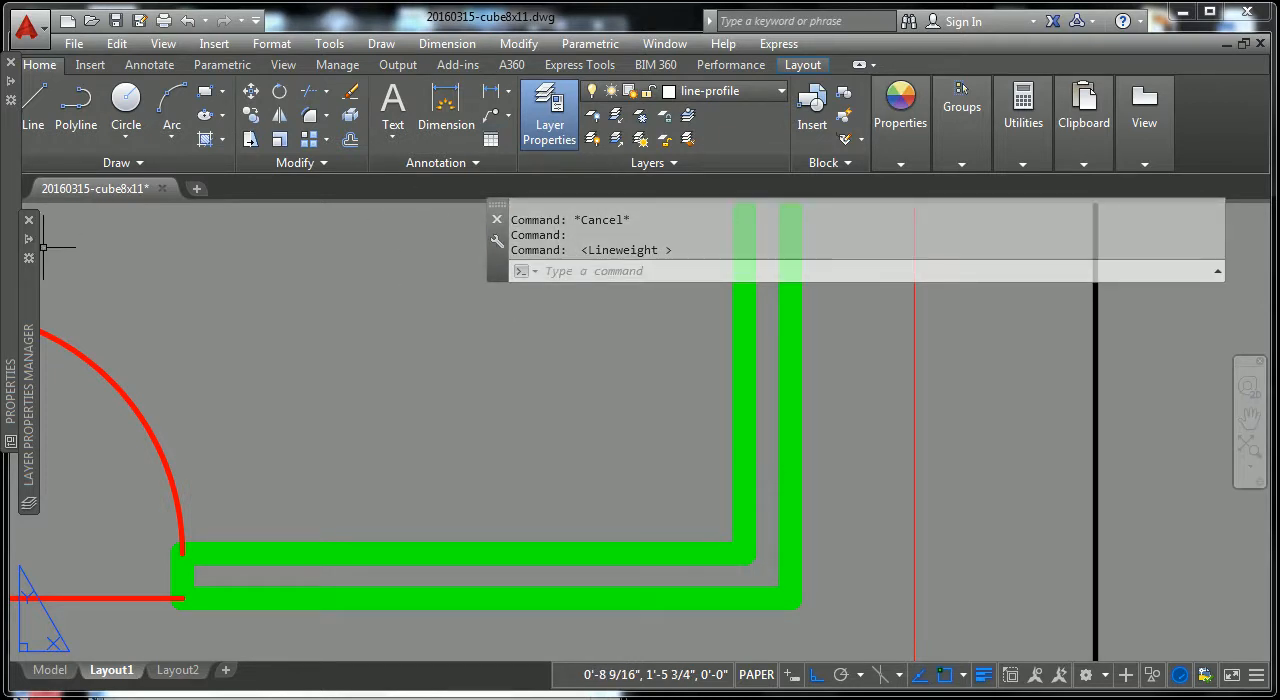
Step: Try a heavier lineweight of 2.00 mm on the ar-wall layer
mouse_move(33, 250)
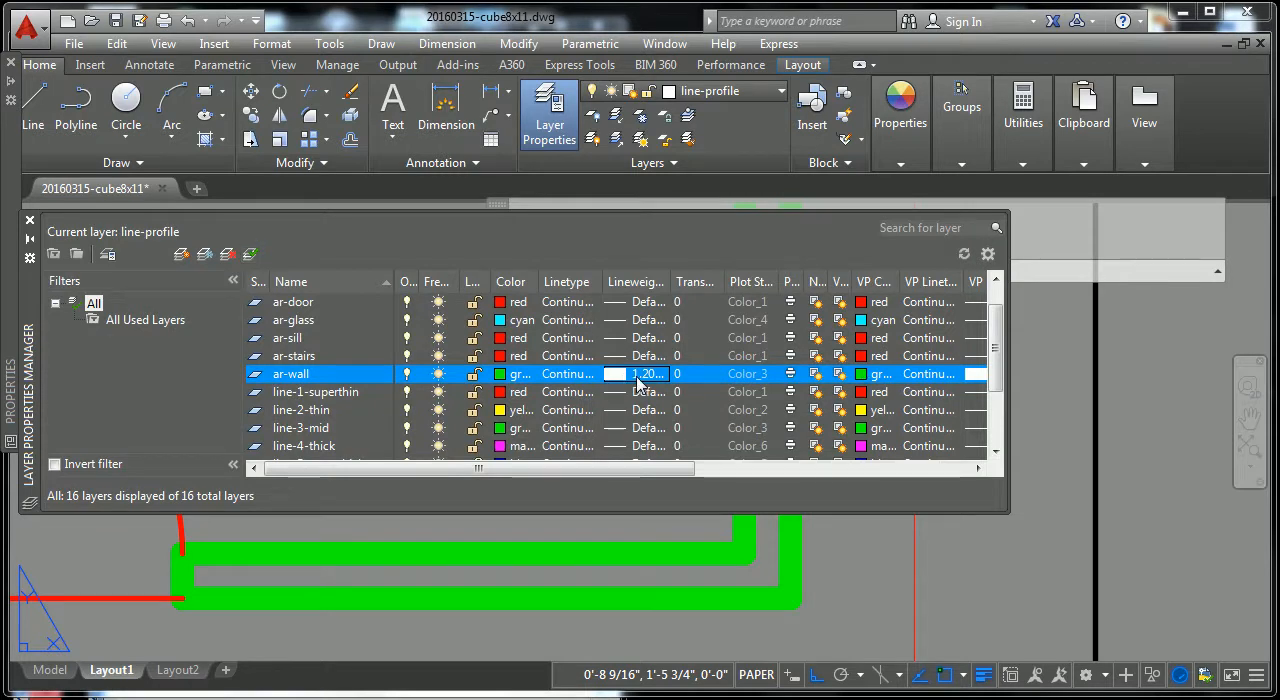
click(637, 378)
drag(747, 354, 747, 391)
click(583, 384)
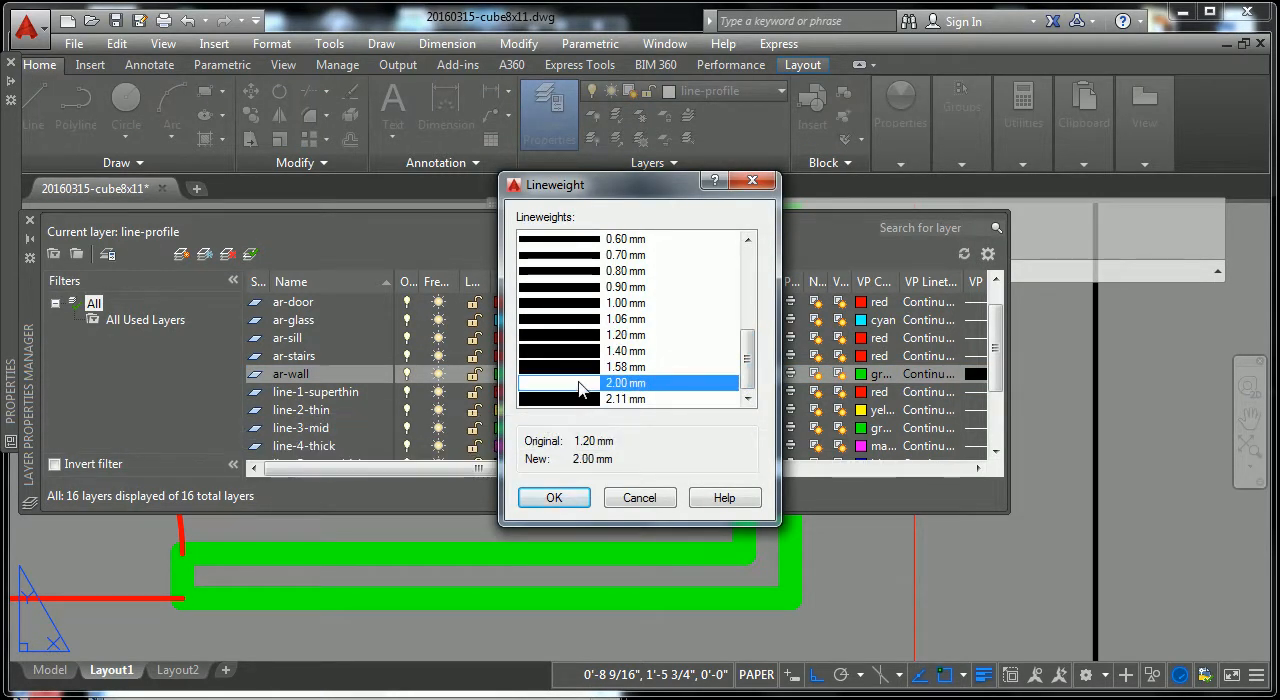
click(555, 505)
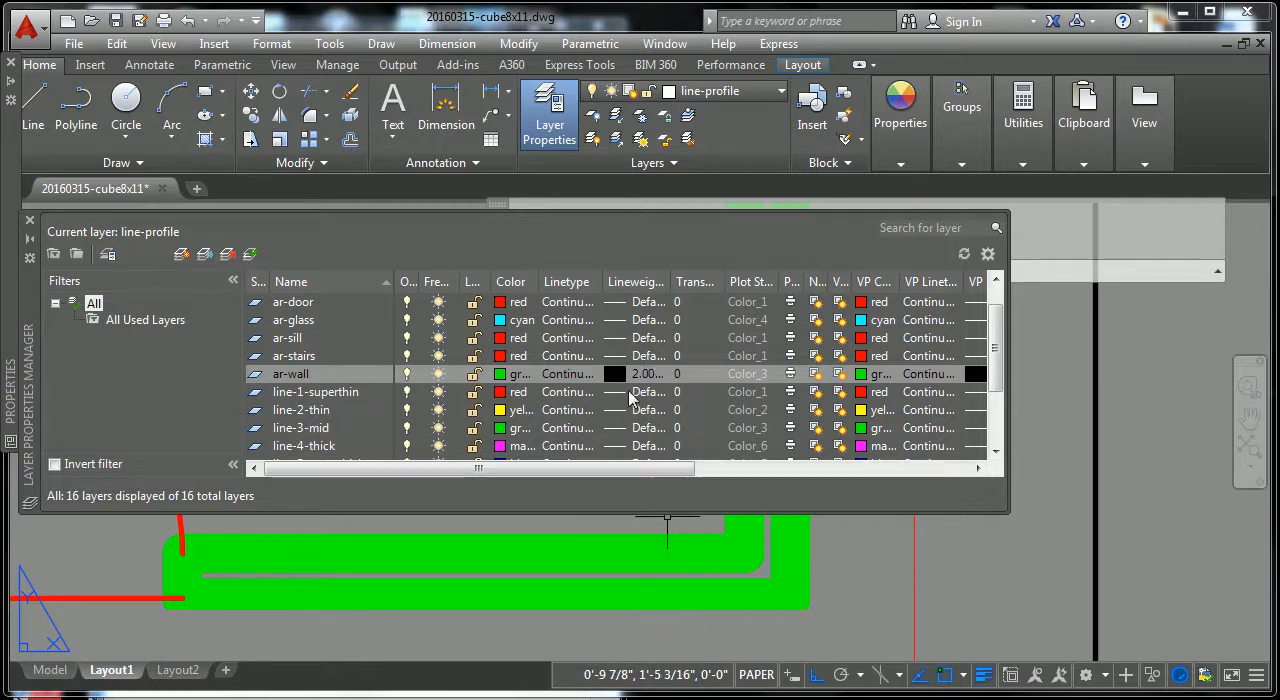
Step: Set the ar-wall layer's lineweight back to 1.20 mm and check the walls in the lower floor plan
click(645, 374)
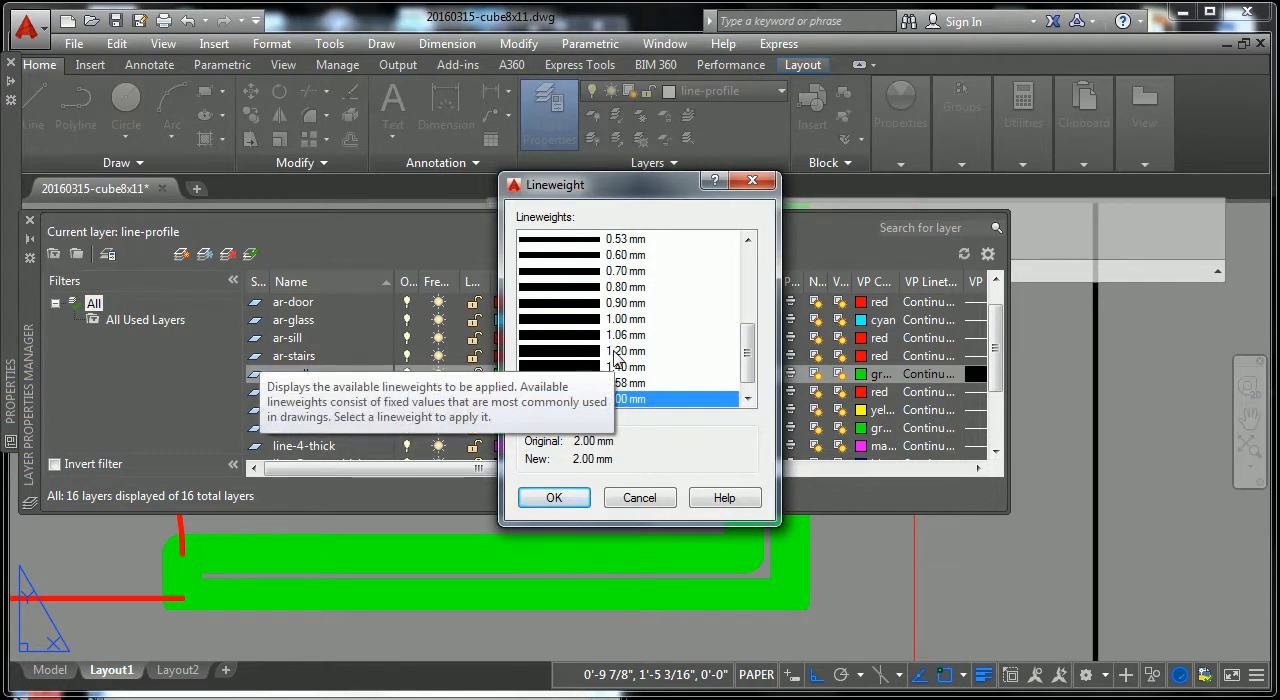
click(615, 352)
click(578, 499)
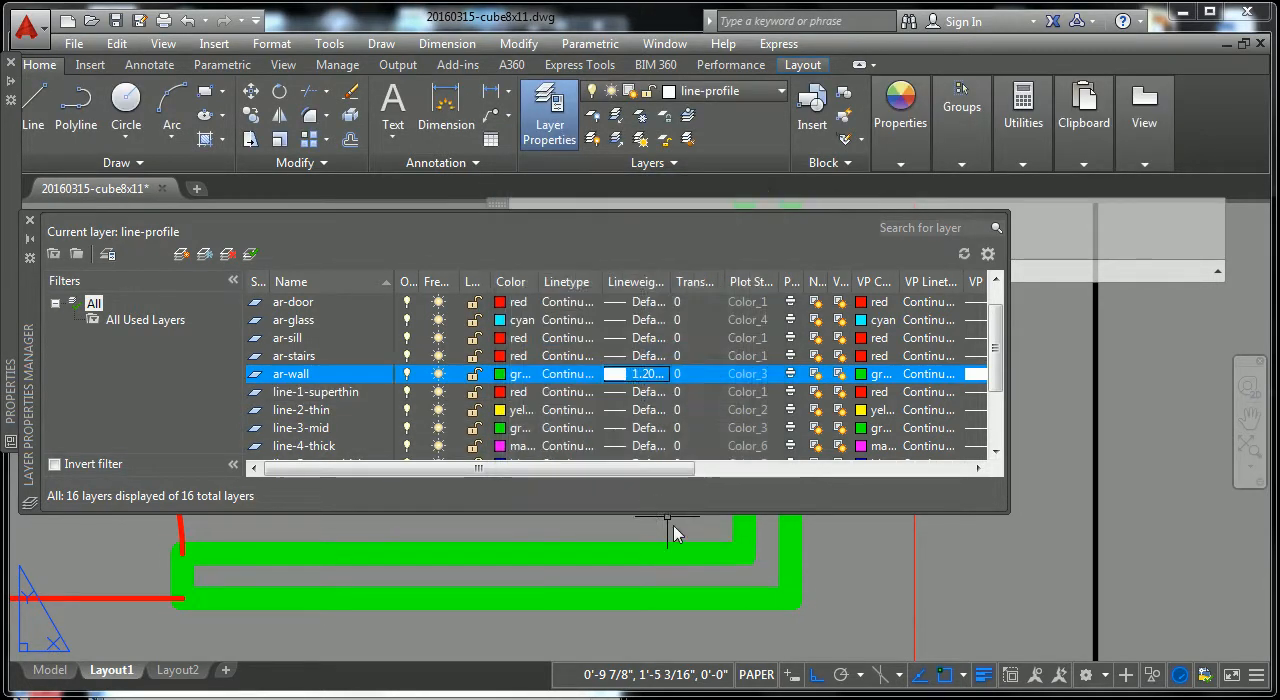
scroll(840, 578, down, 3)
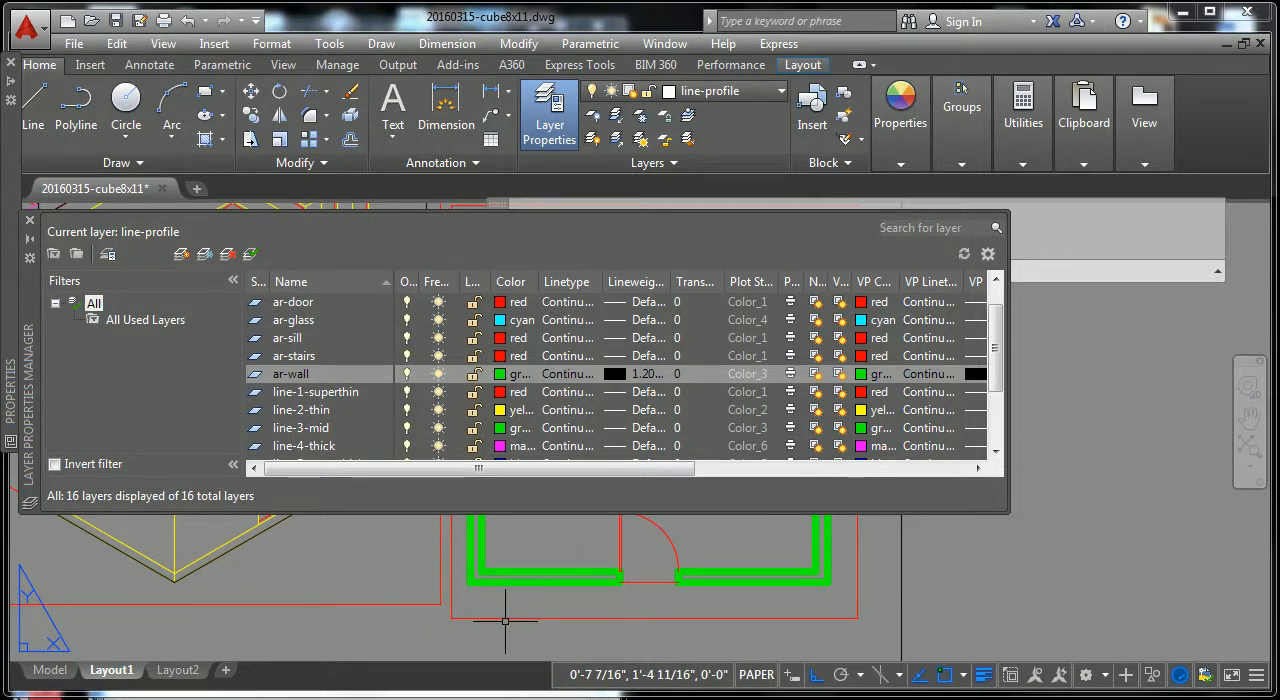
Step: Consult the lineweight table PDF in Acrobat, return to AutoCAD and set the ar-wall layer's lineweight to 0.50 mm
click(490, 697)
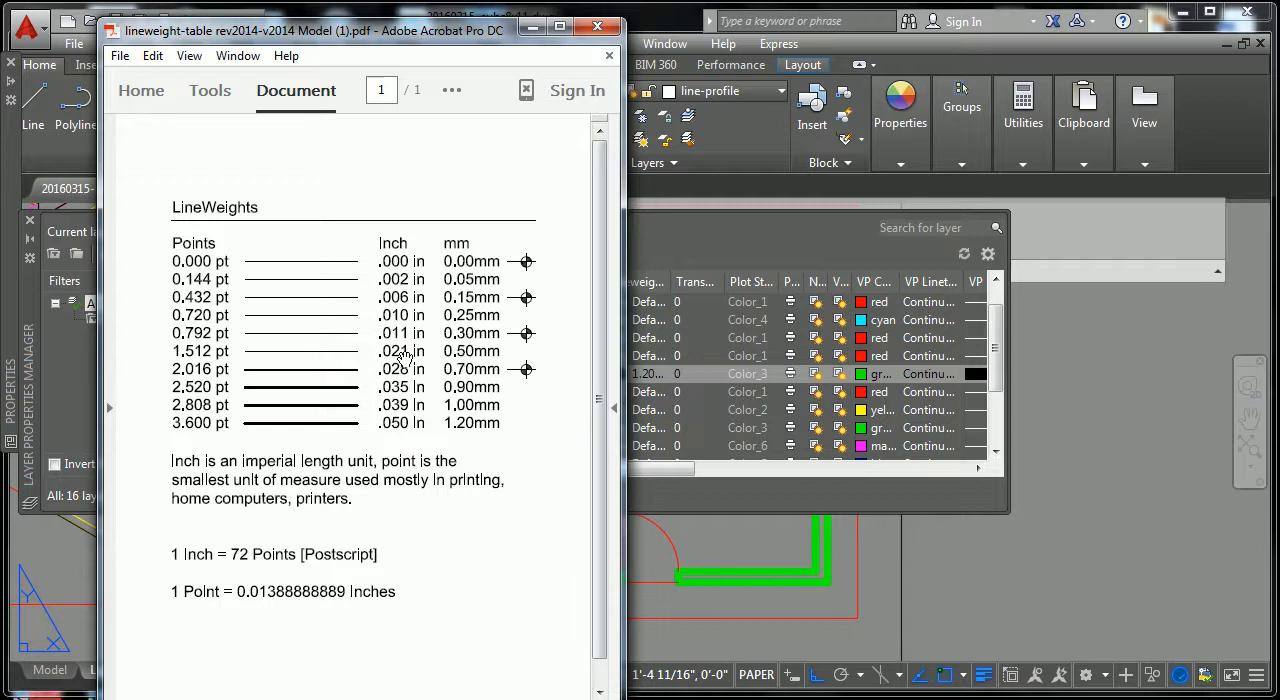
click(717, 249)
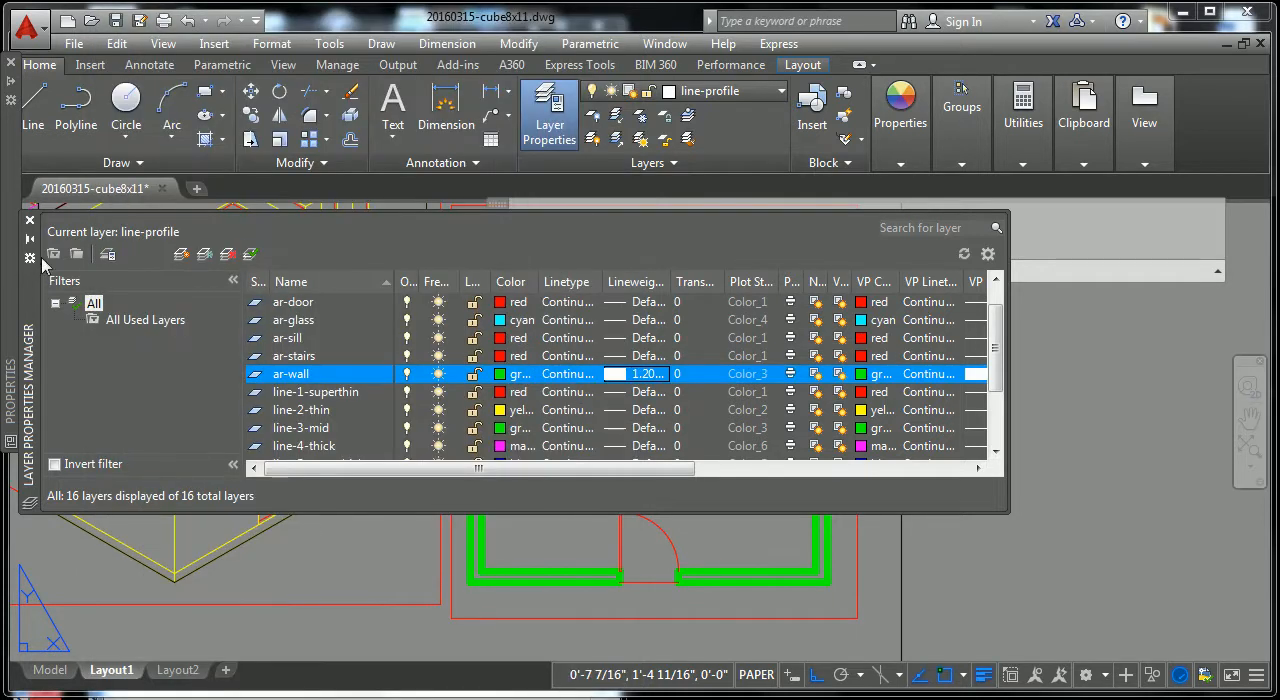
click(628, 376)
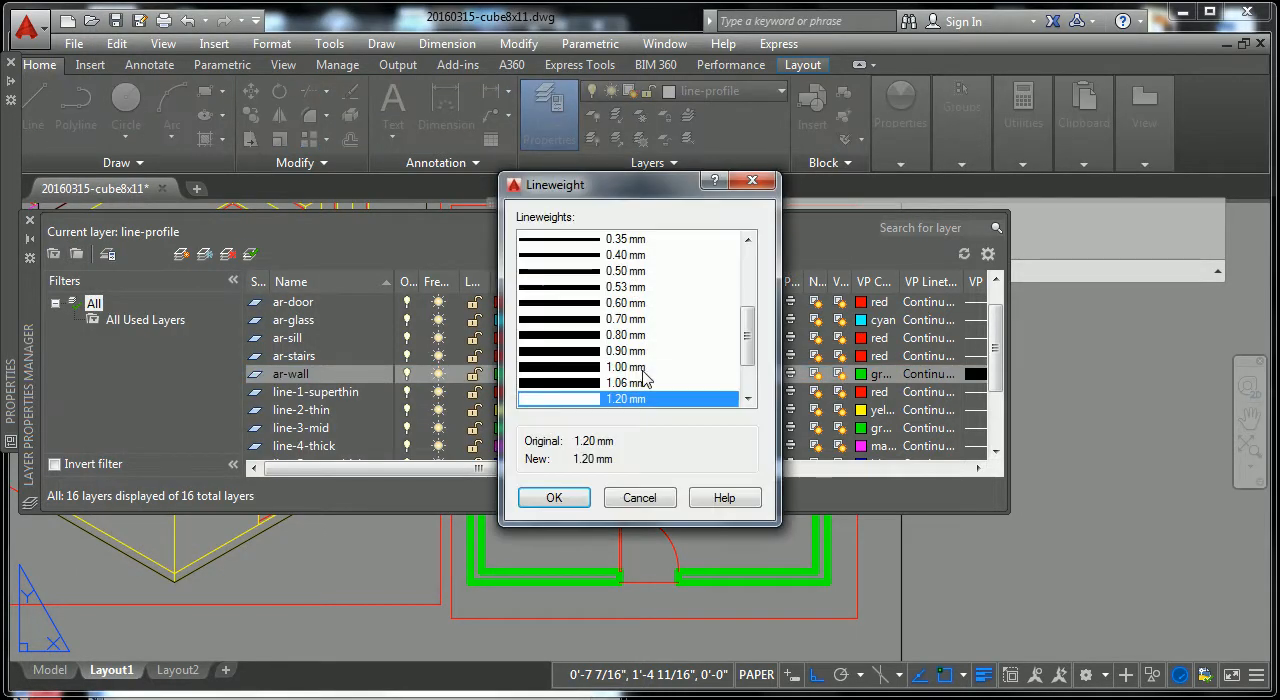
click(615, 272)
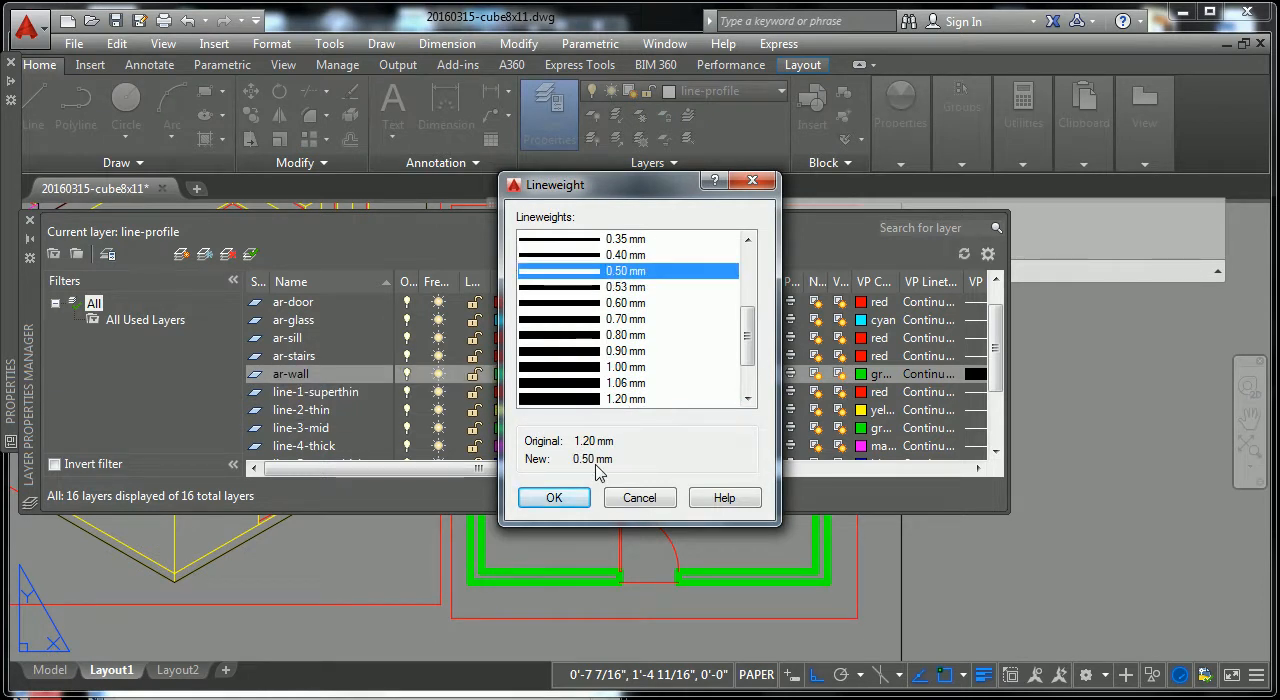
click(566, 497)
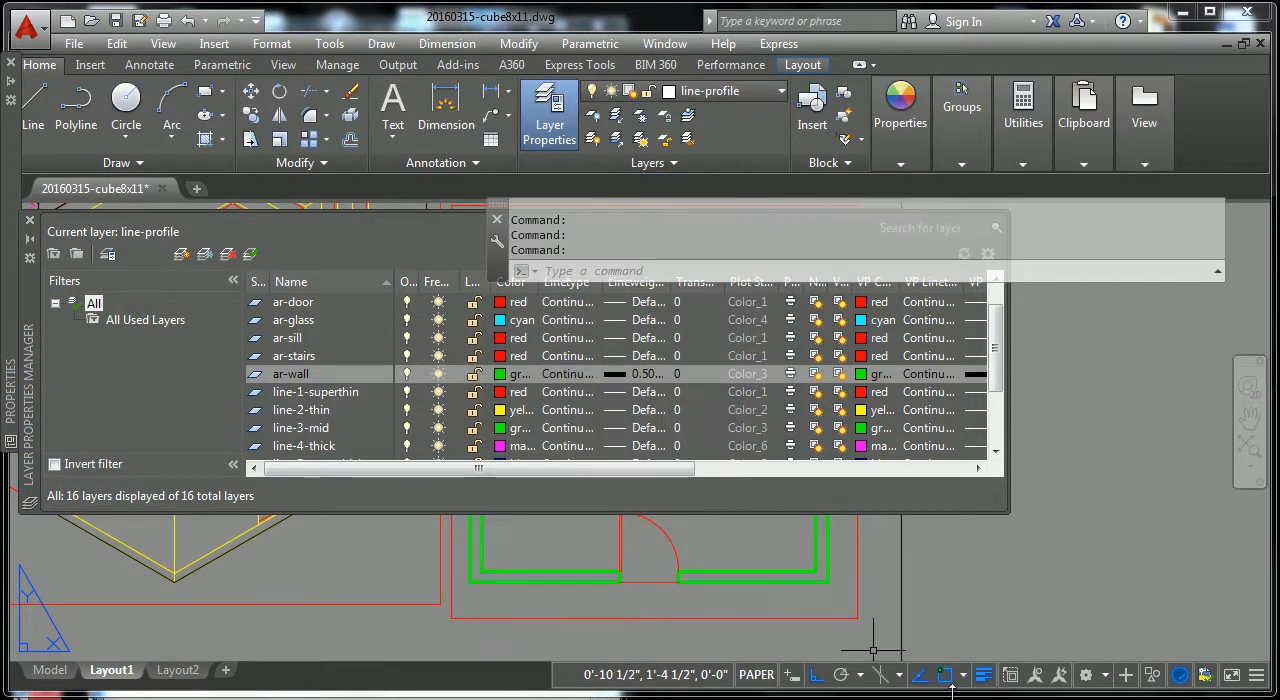
scroll(777, 581, up, 5)
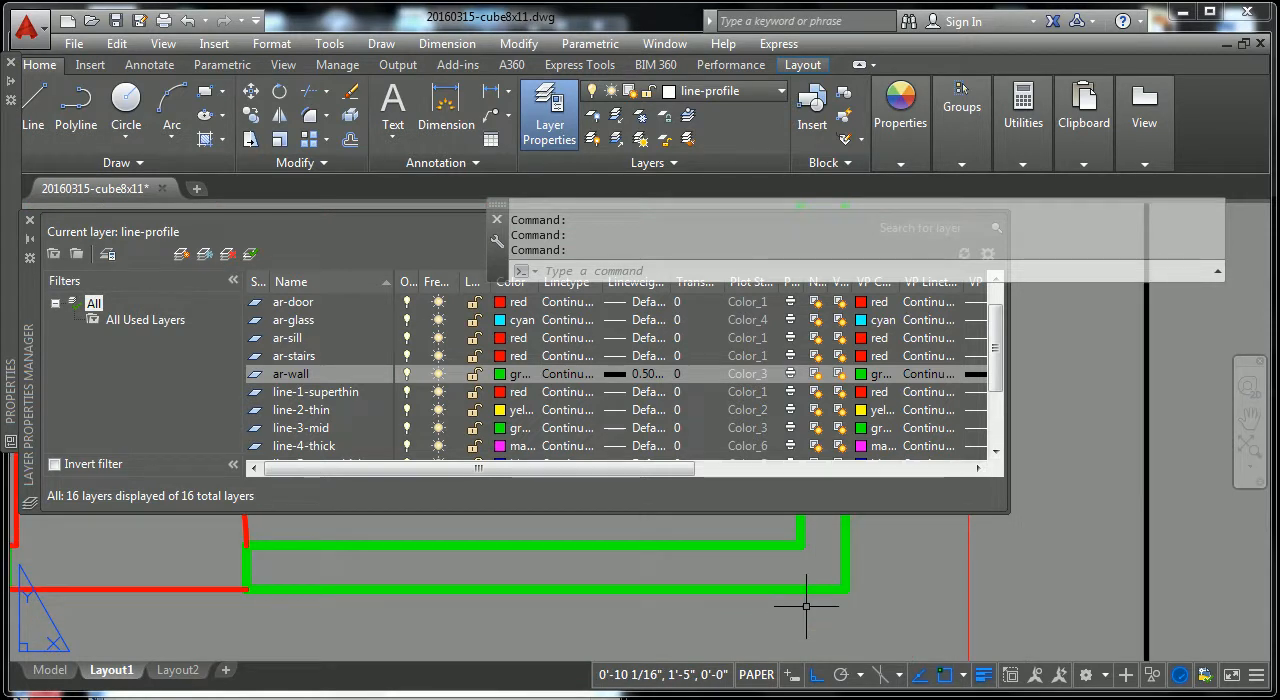
Step: Review the lineweight table PDF in Acrobat again and return to the AutoCAD layout with nothing selected
click(449, 698)
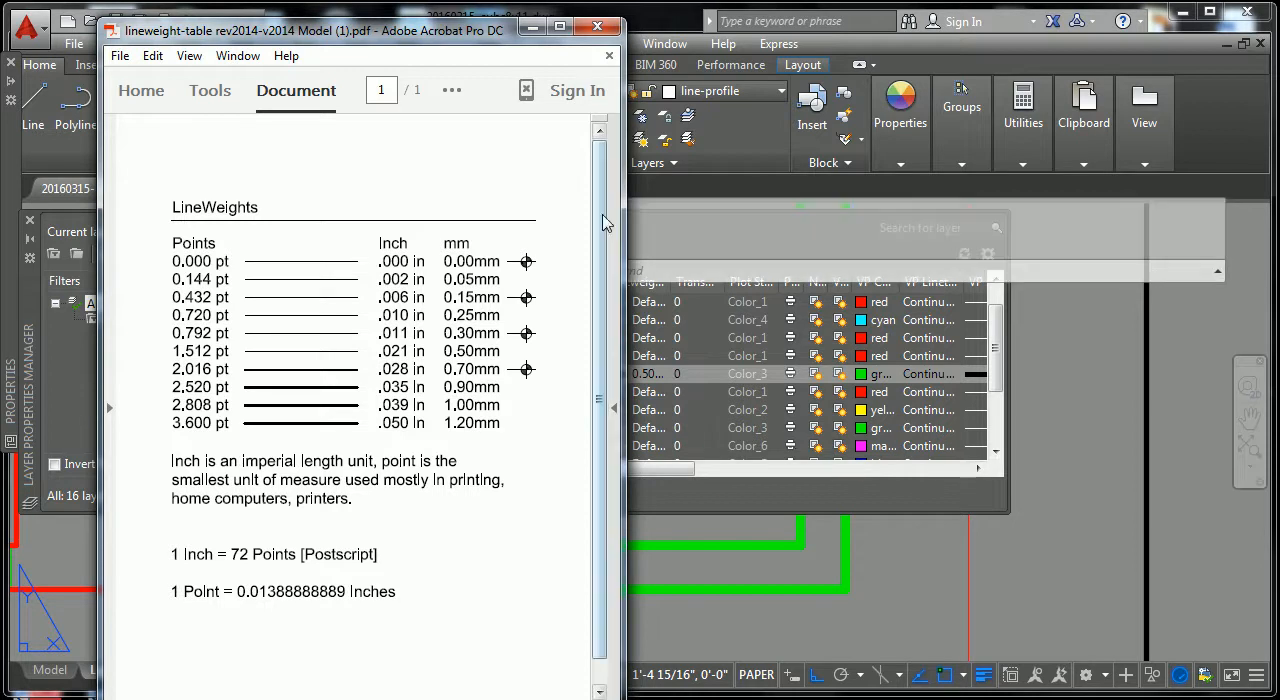
click(636, 20)
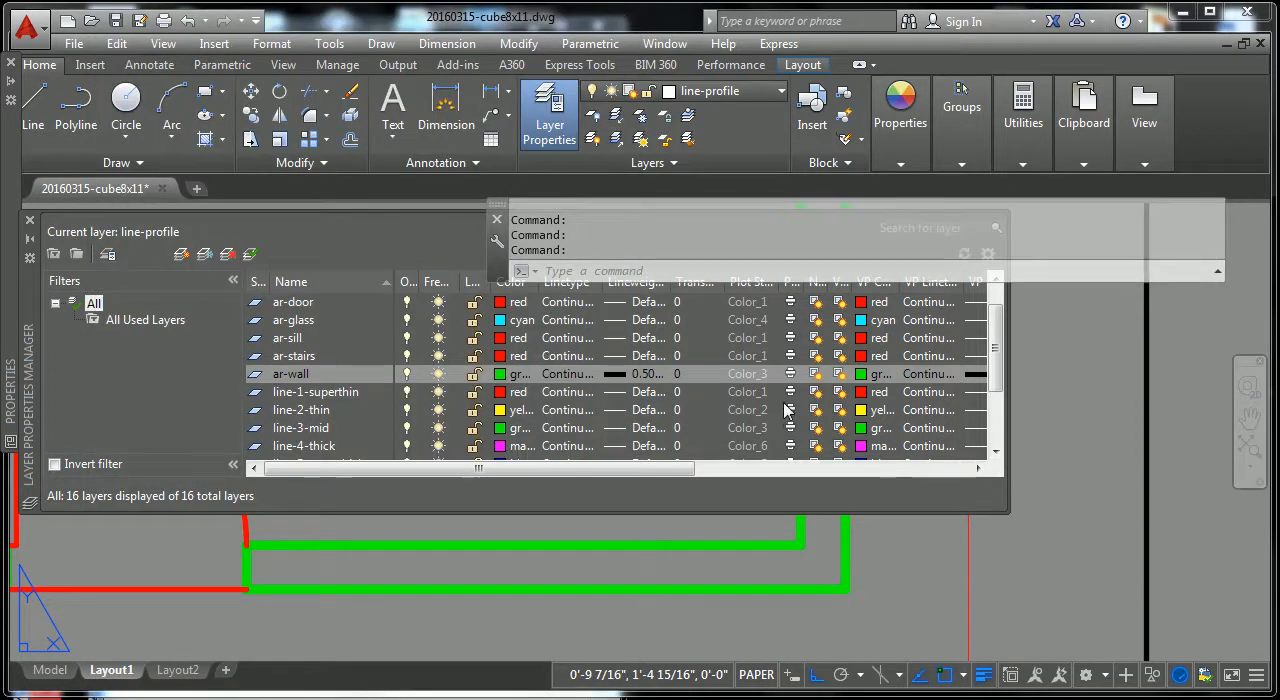
click(886, 644)
key(Escape)
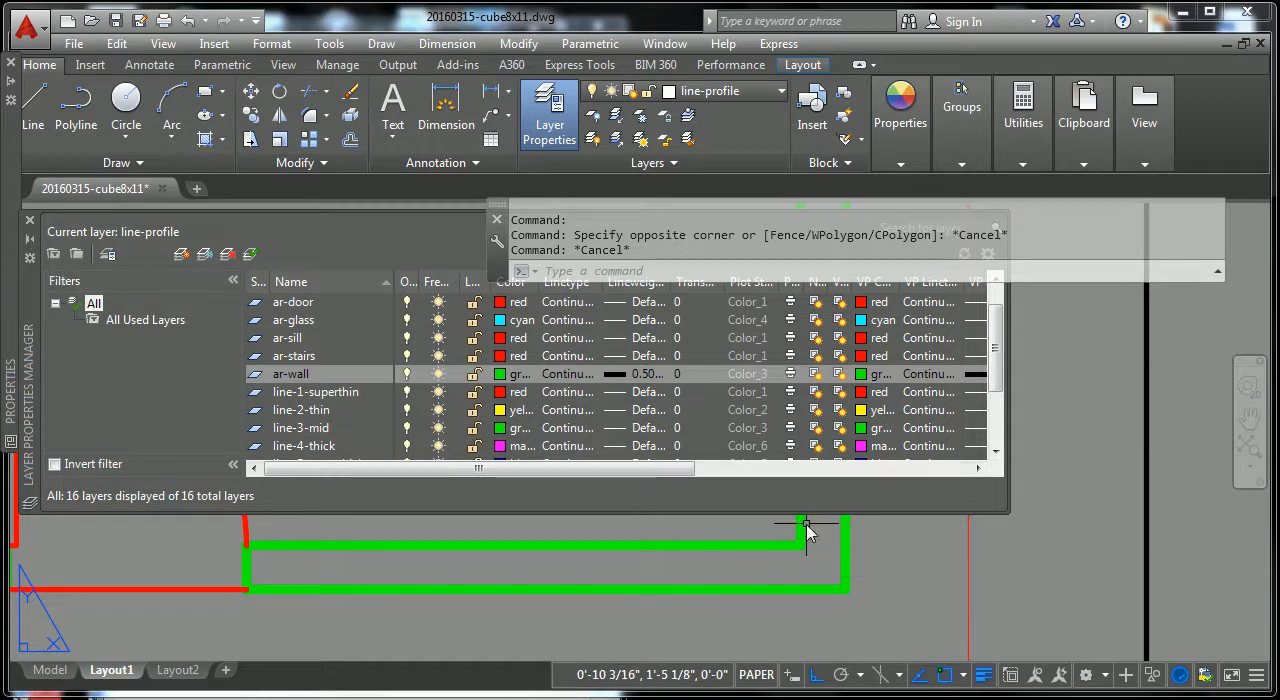
Step: Assign a 0.25 mm lineweight to the ar-sill layer
click(306, 338)
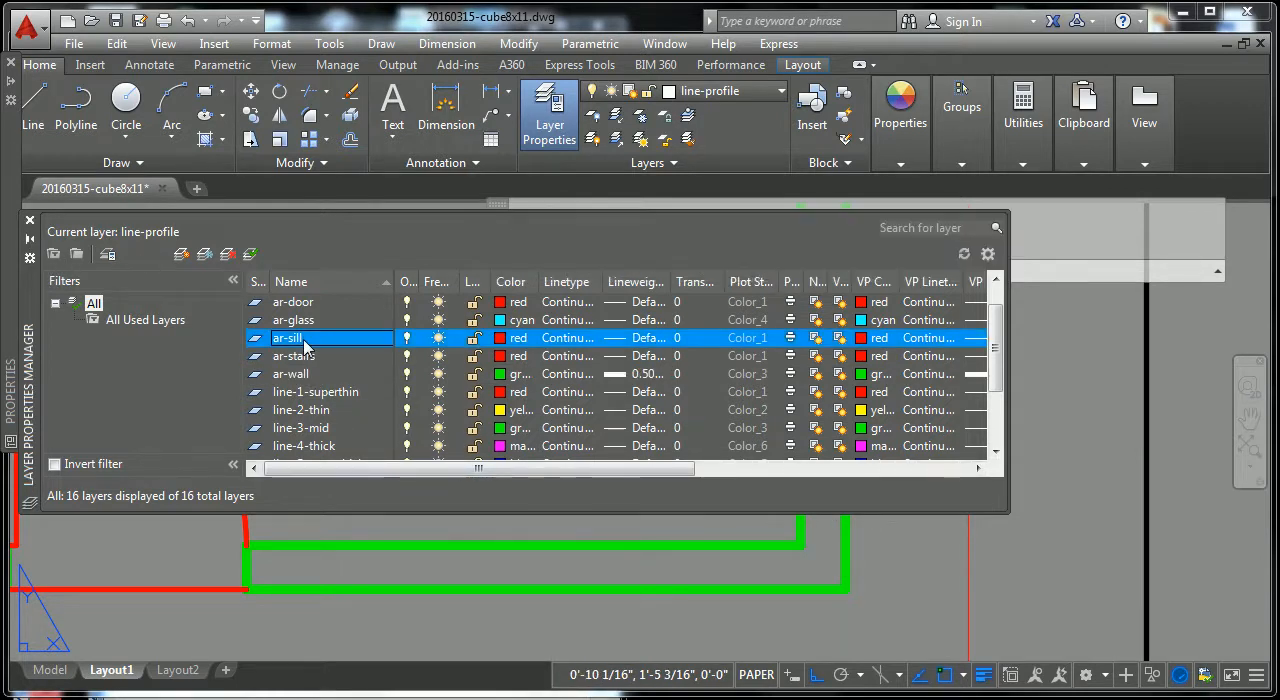
click(643, 339)
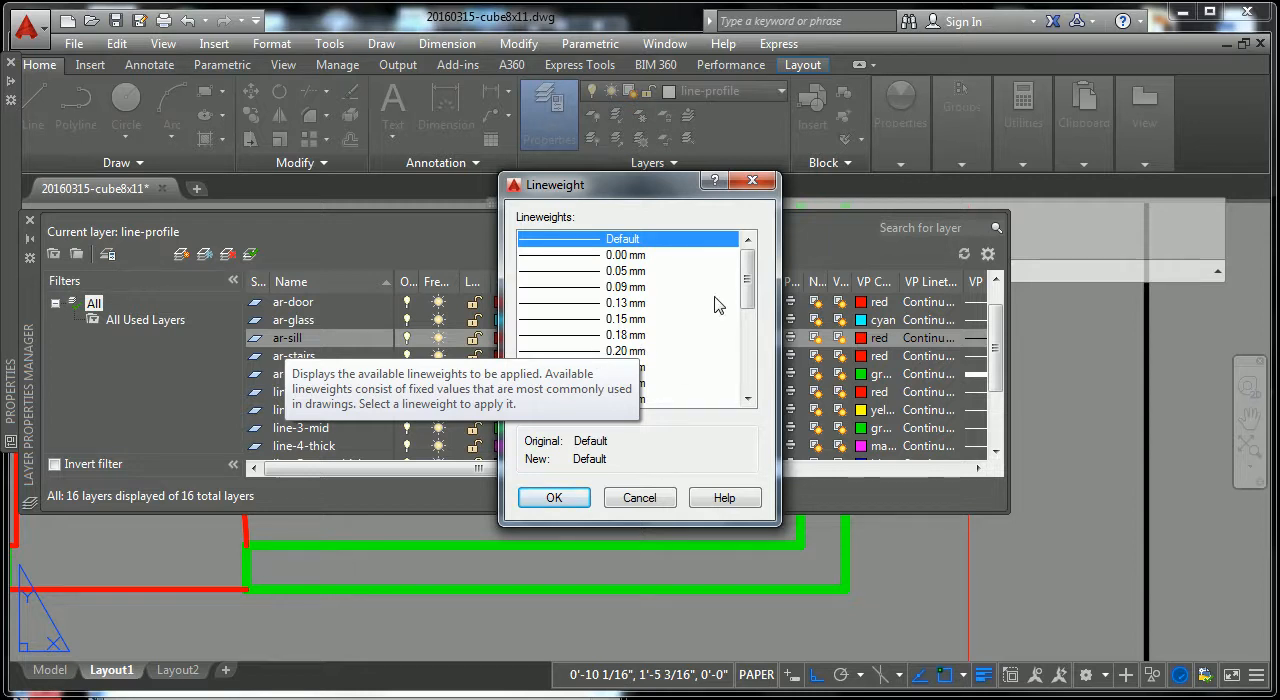
scroll(750, 290, down, 1)
click(602, 319)
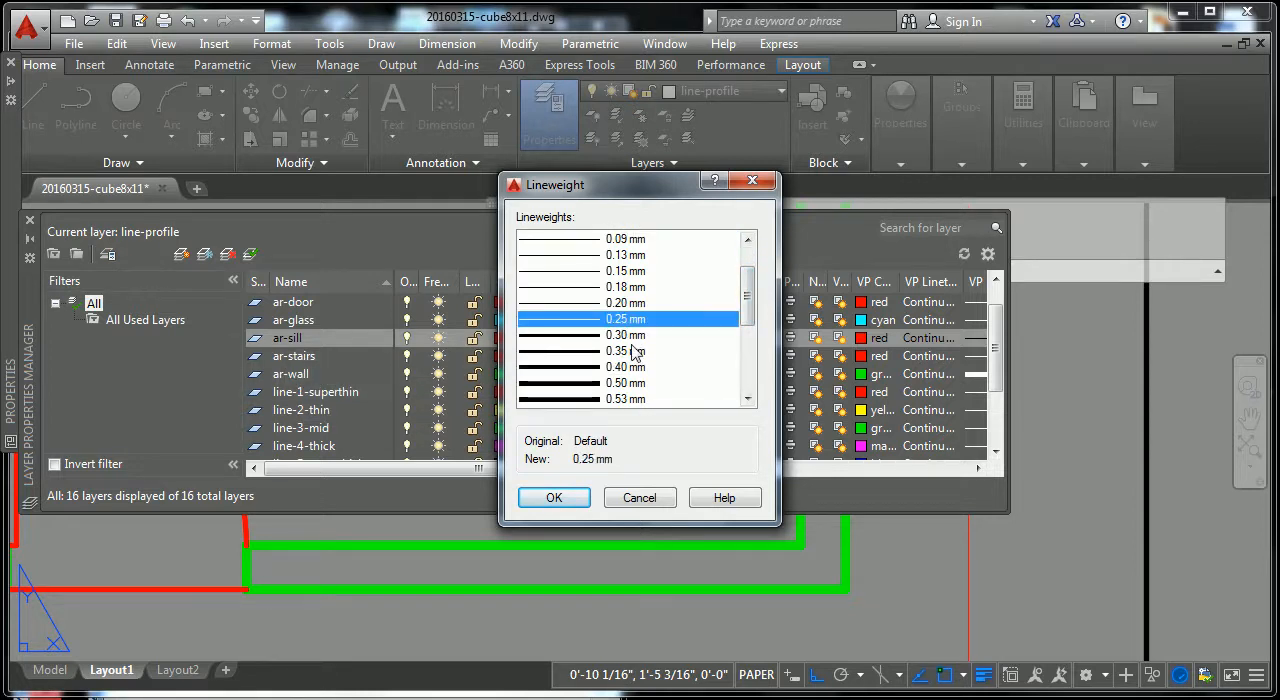
click(553, 498)
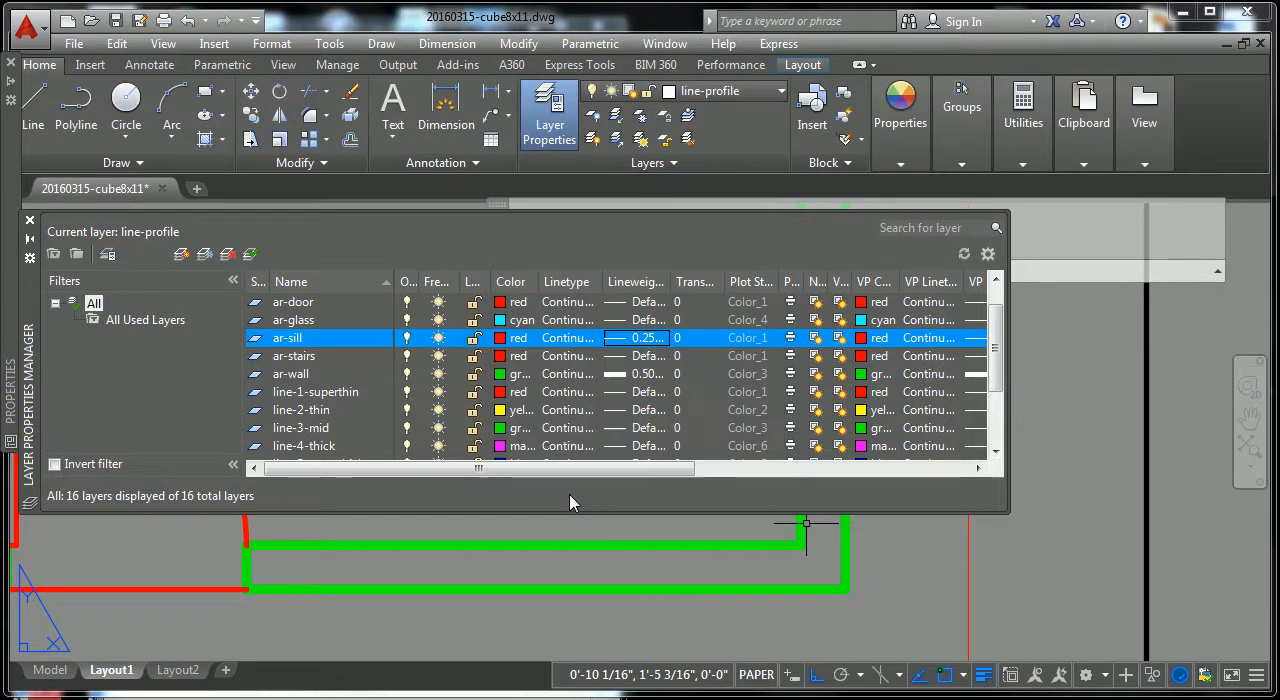
Step: Set the ar-sill layer's lineweight to 0.20 mm and inspect the sills at the floor plan's window openings
click(645, 339)
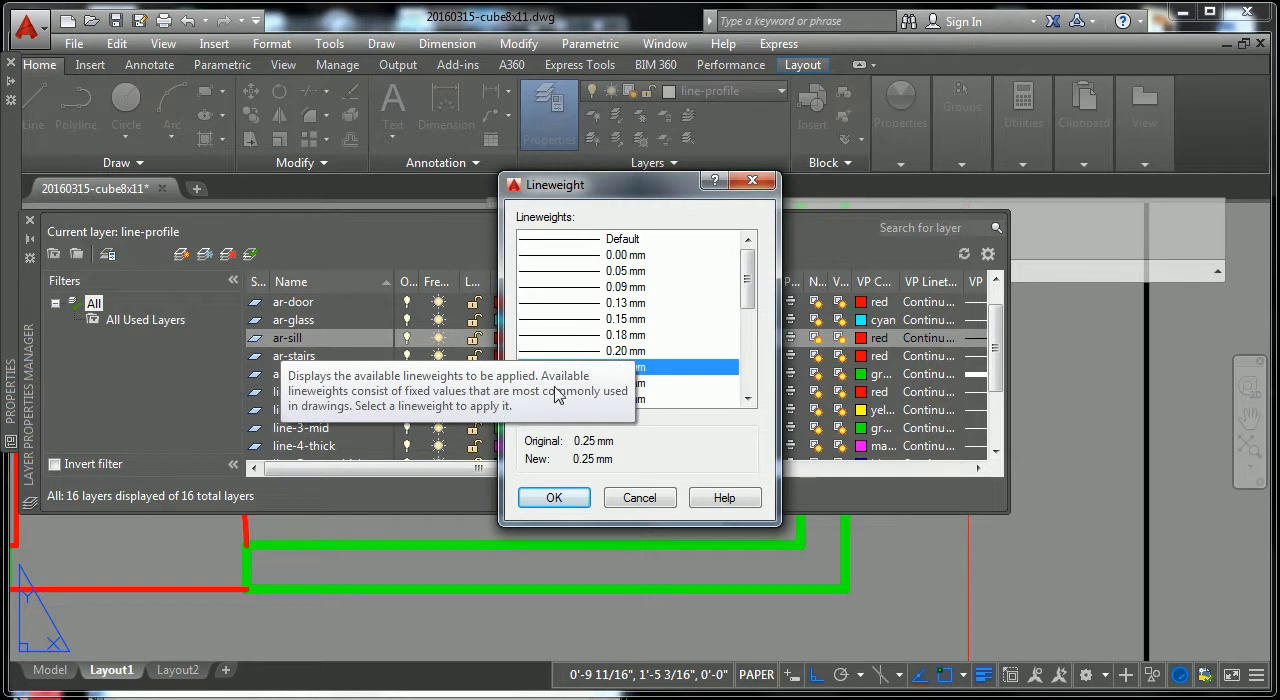
click(578, 351)
click(554, 498)
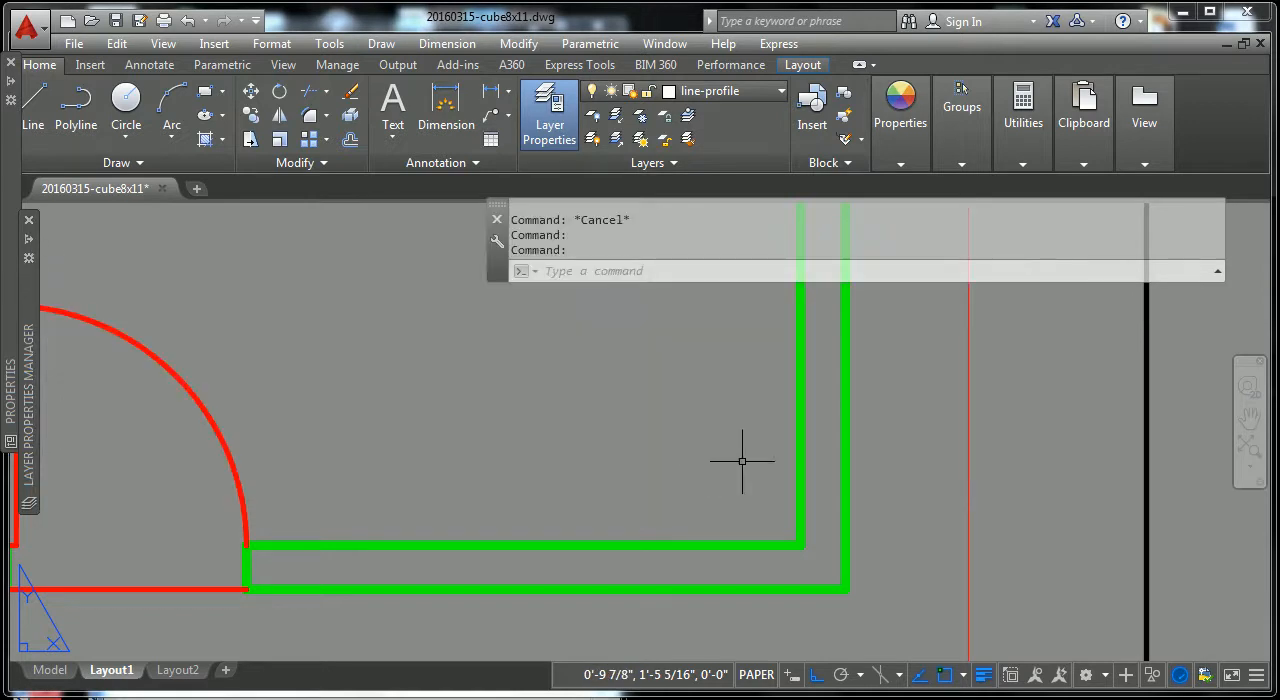
scroll(760, 445, down, 3)
scroll(802, 448, up, 5)
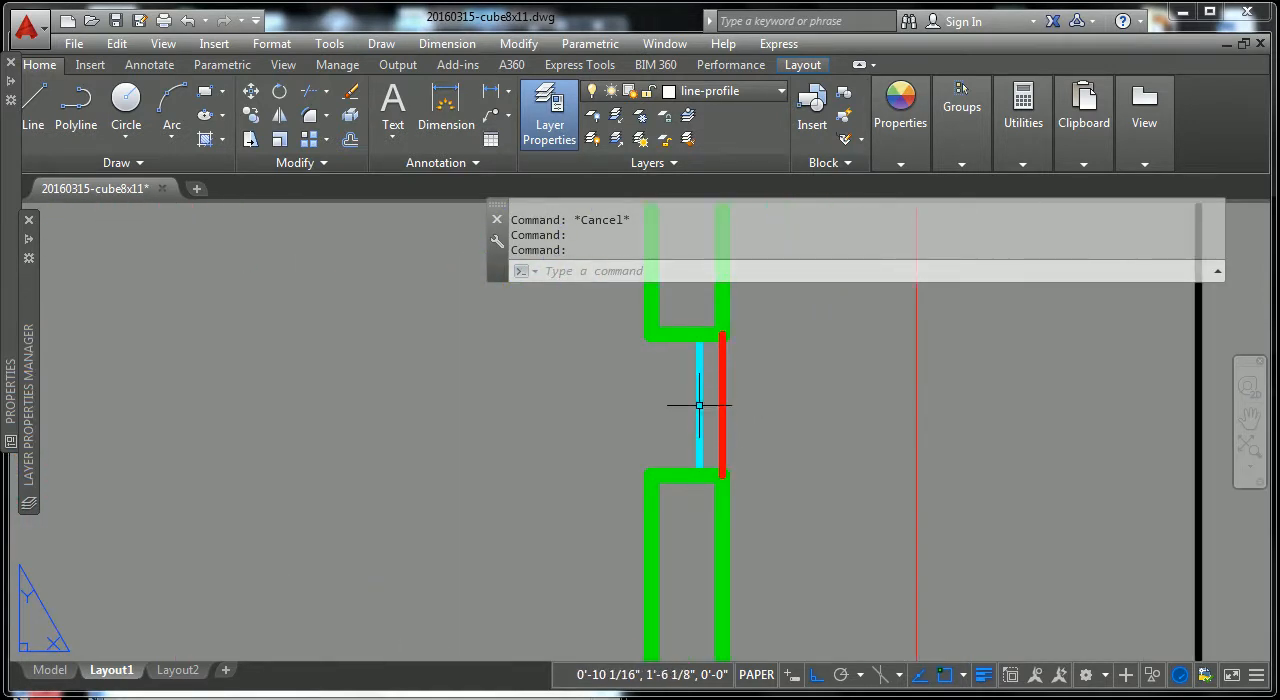
scroll(706, 420, down, 6)
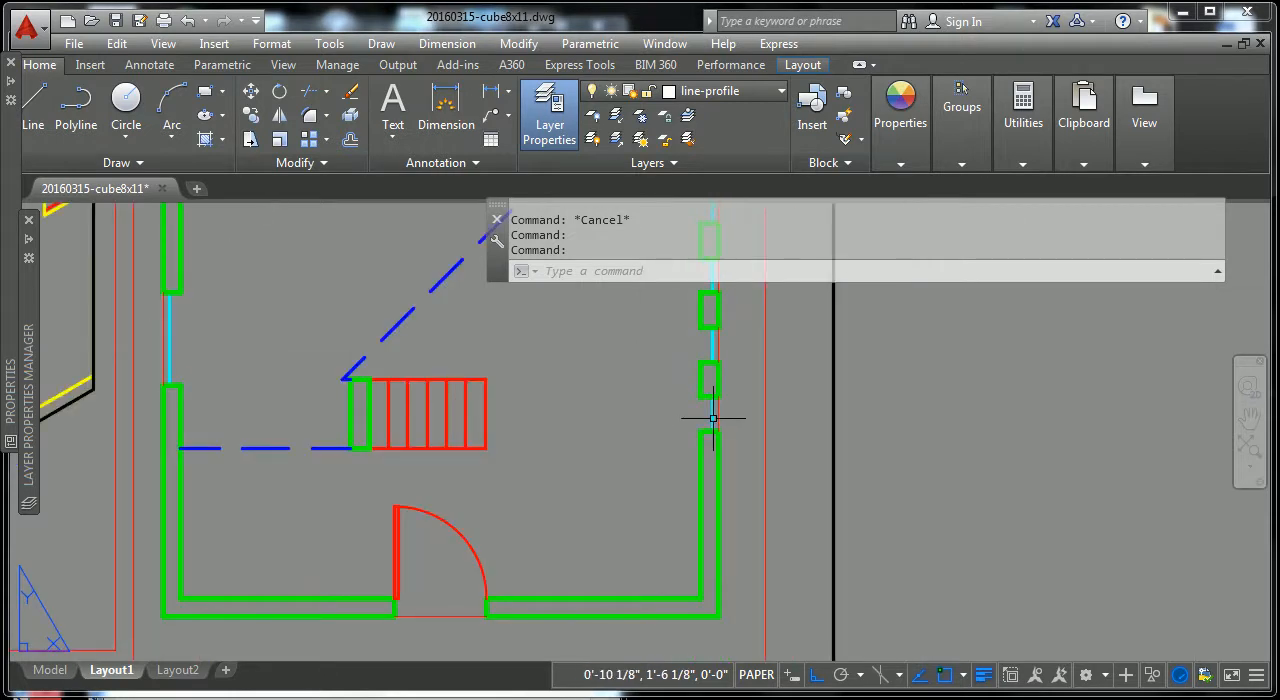
scroll(711, 420, down, 4)
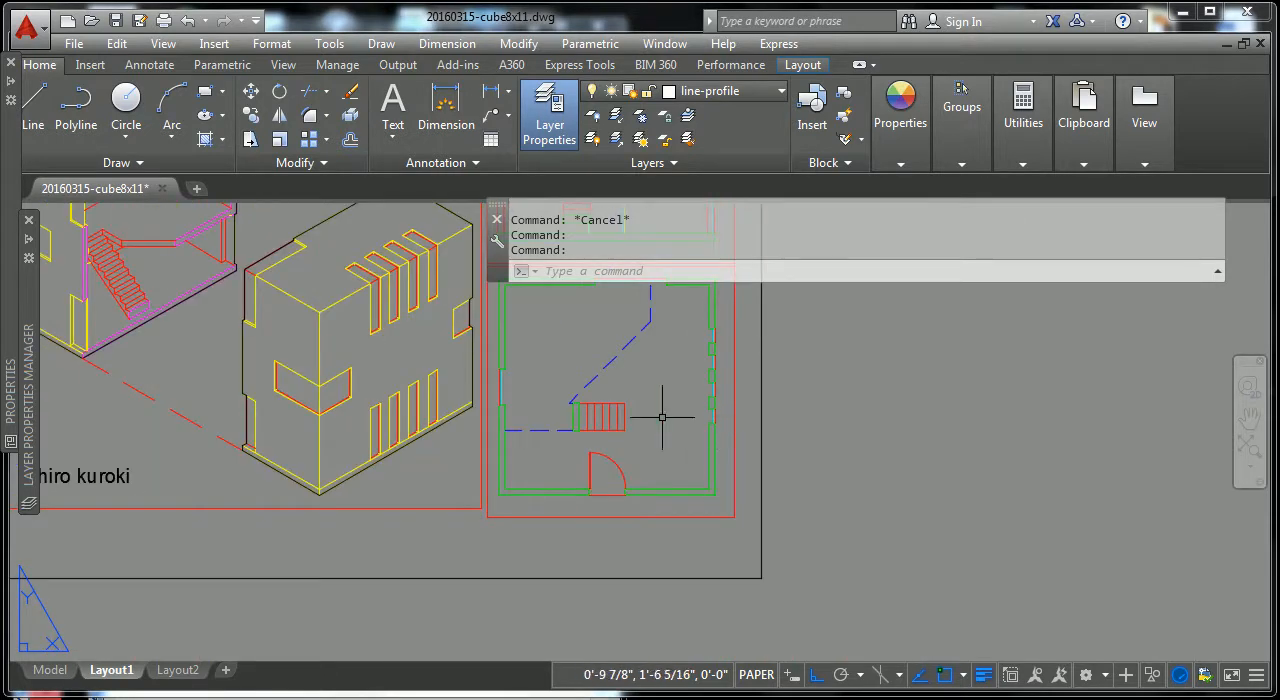
middle_drag(710, 410, 749, 491)
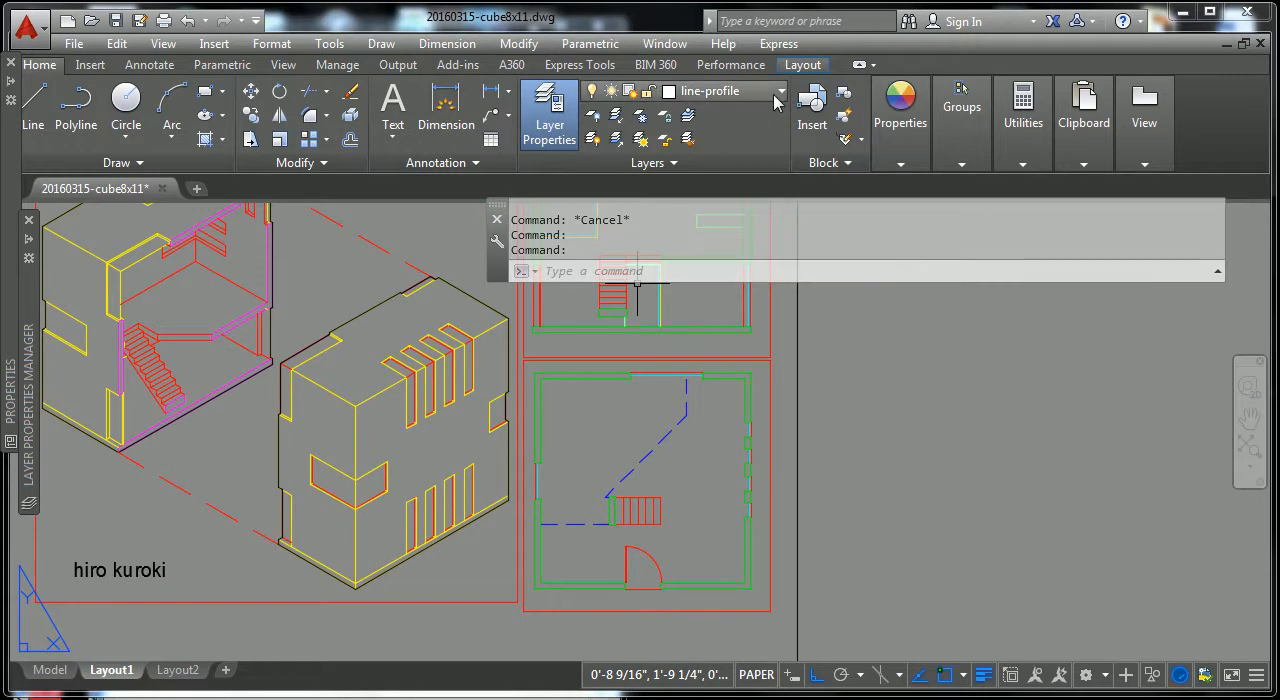
Step: Set the ar-glass layer's lineweight to 0.35 mm and inspect the window glass in the lower floor plan
mouse_move(28, 410)
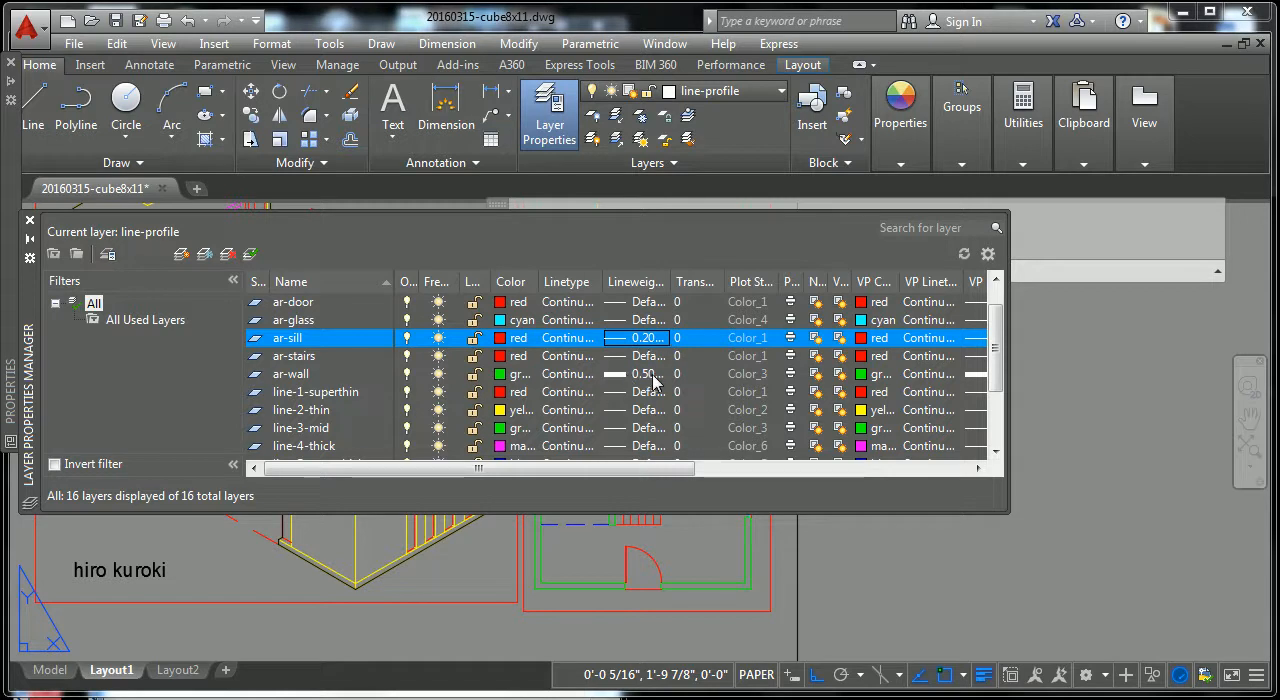
click(630, 320)
drag(749, 290, 750, 305)
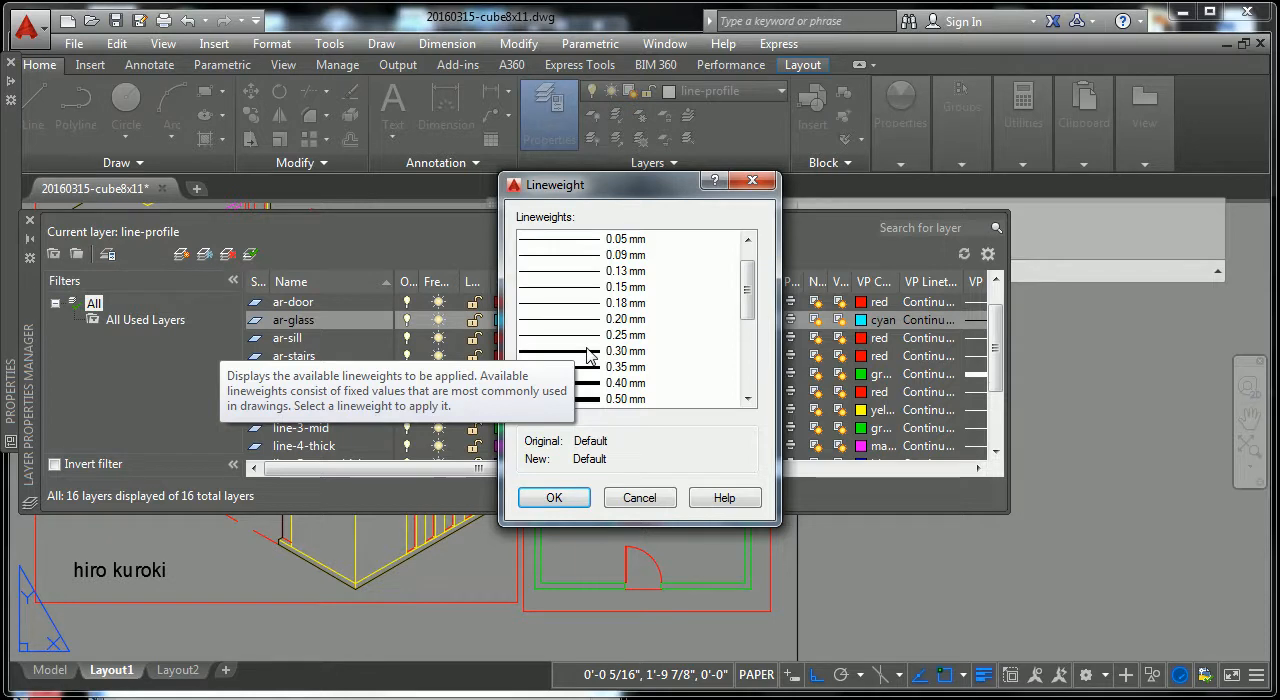
click(588, 367)
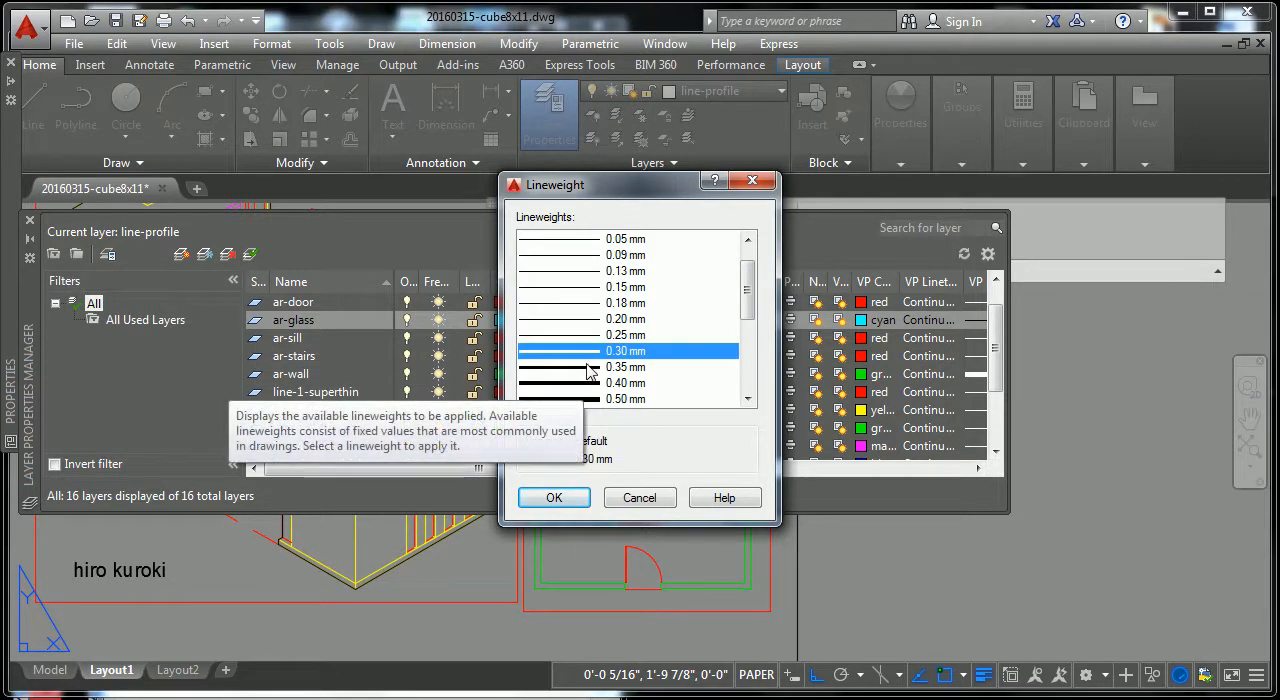
click(578, 500)
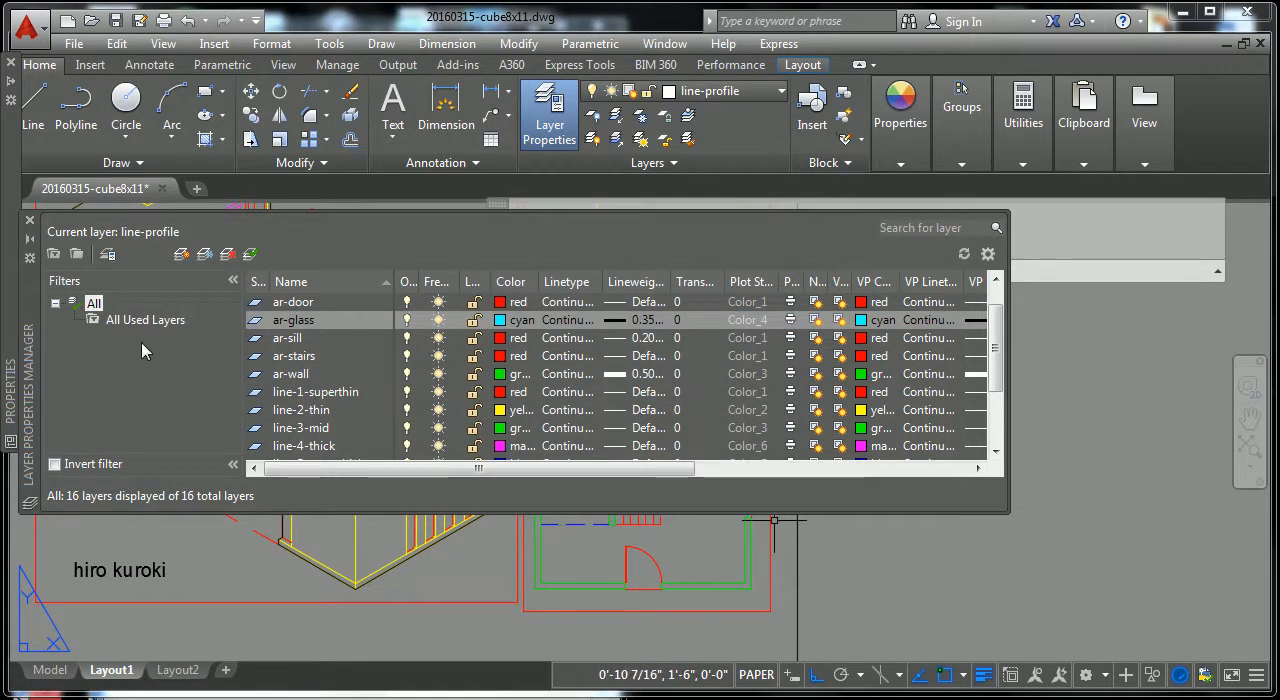
scroll(620, 430, up, 2)
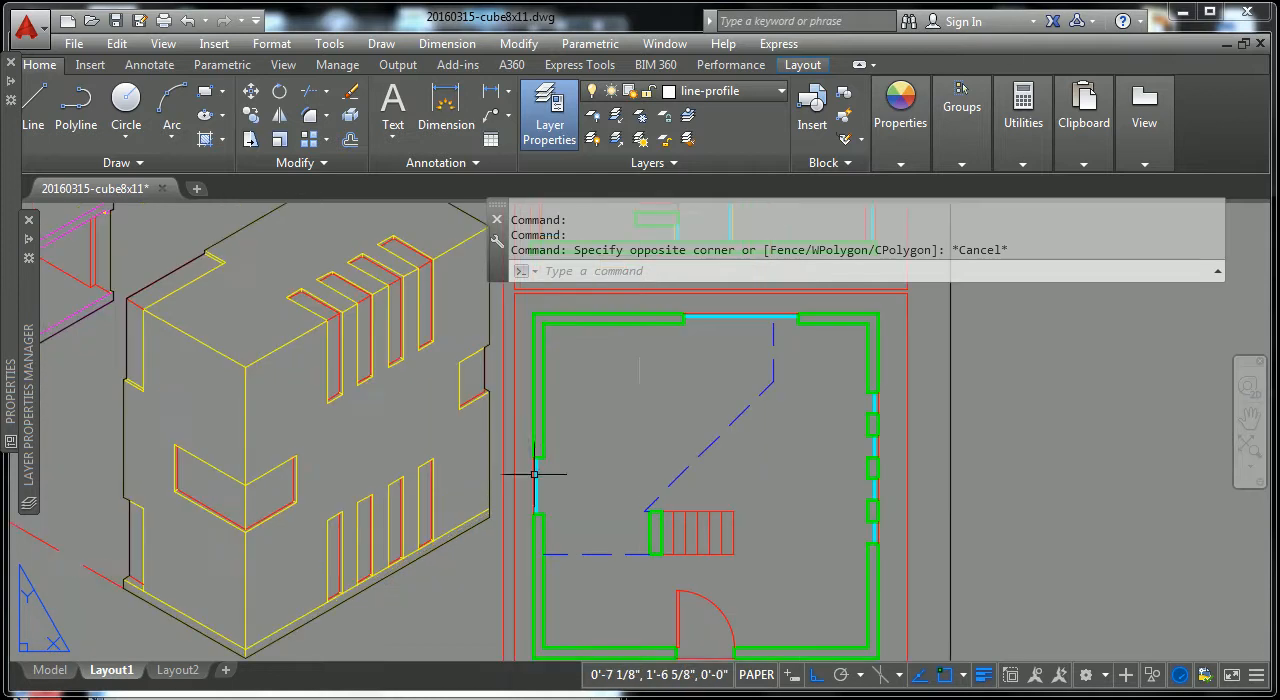
scroll(652, 378, up, 2)
scroll(700, 352, down, 2)
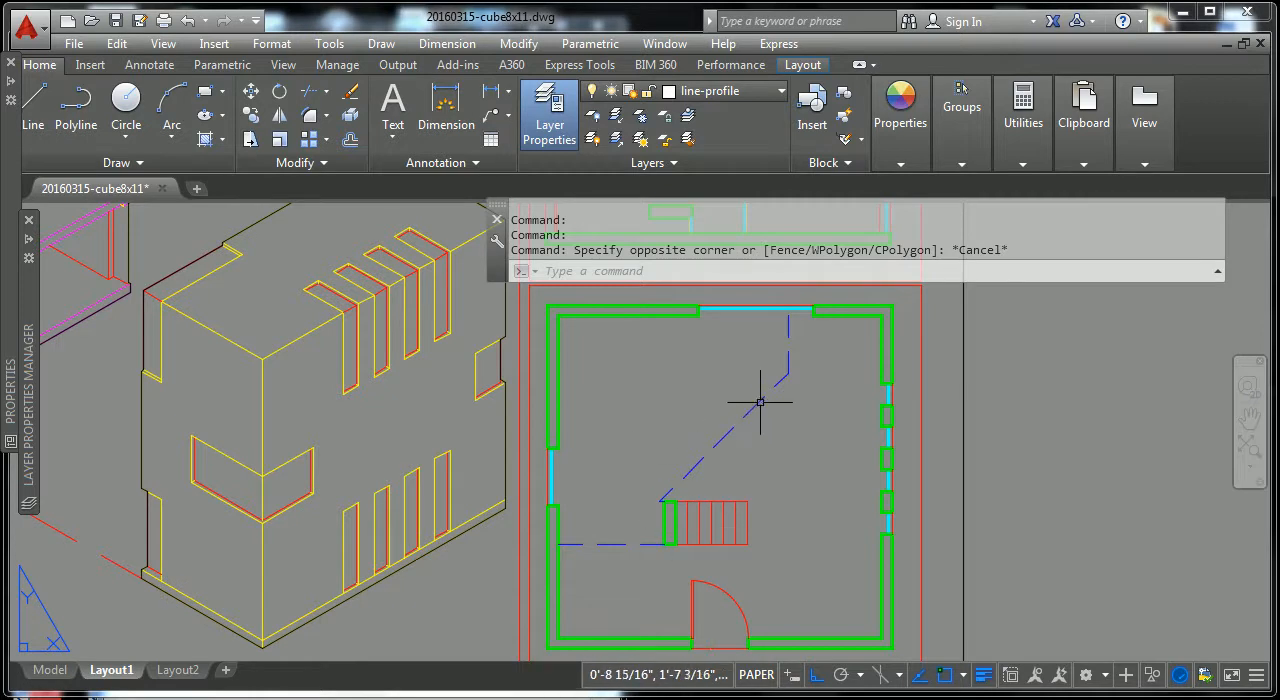
Step: Activate the lower floor plan viewport, check which layer the vertical dashed blue line is on, and clear the selection
click(797, 362)
key(Escape)
key(Escape)
key(Escape)
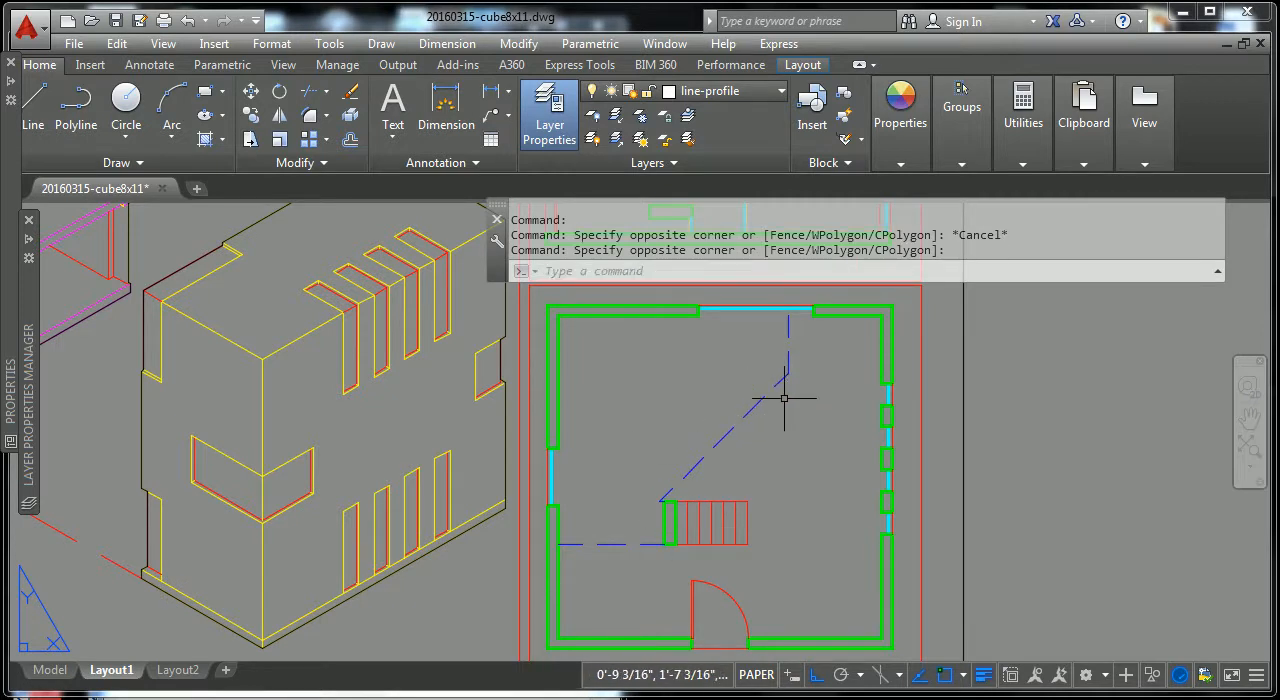
double_click(790, 372)
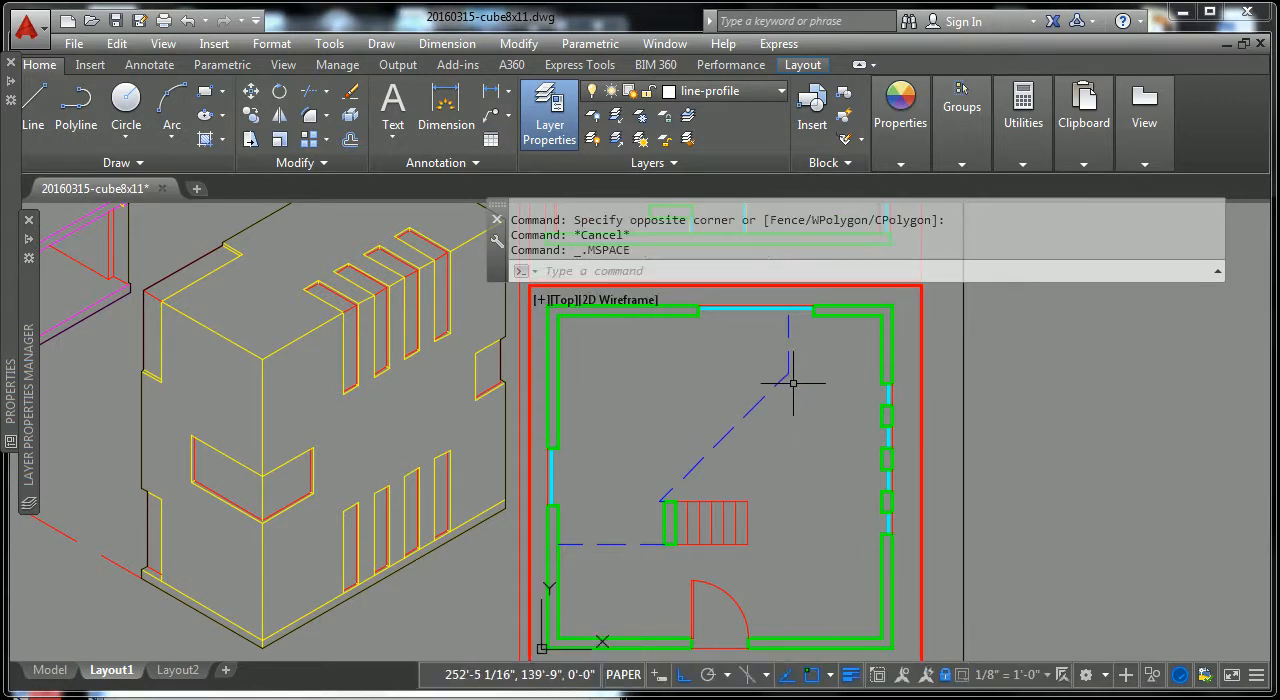
click(789, 370)
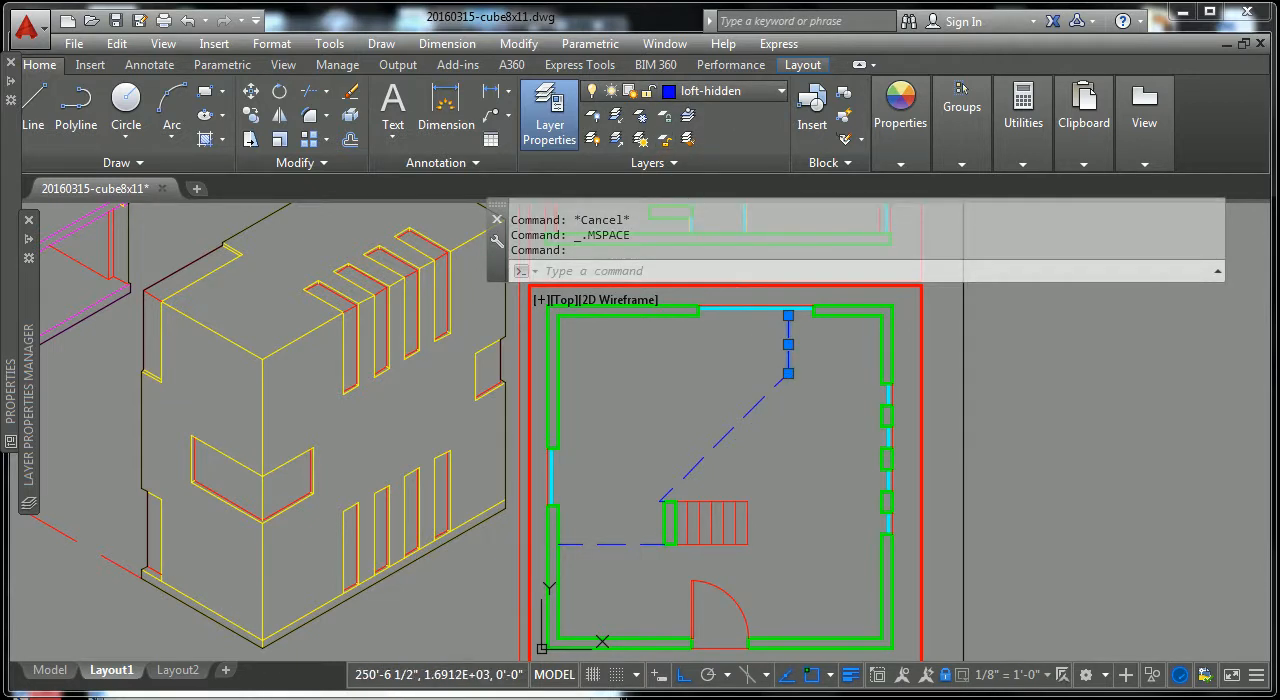
key(Escape)
key(Escape)
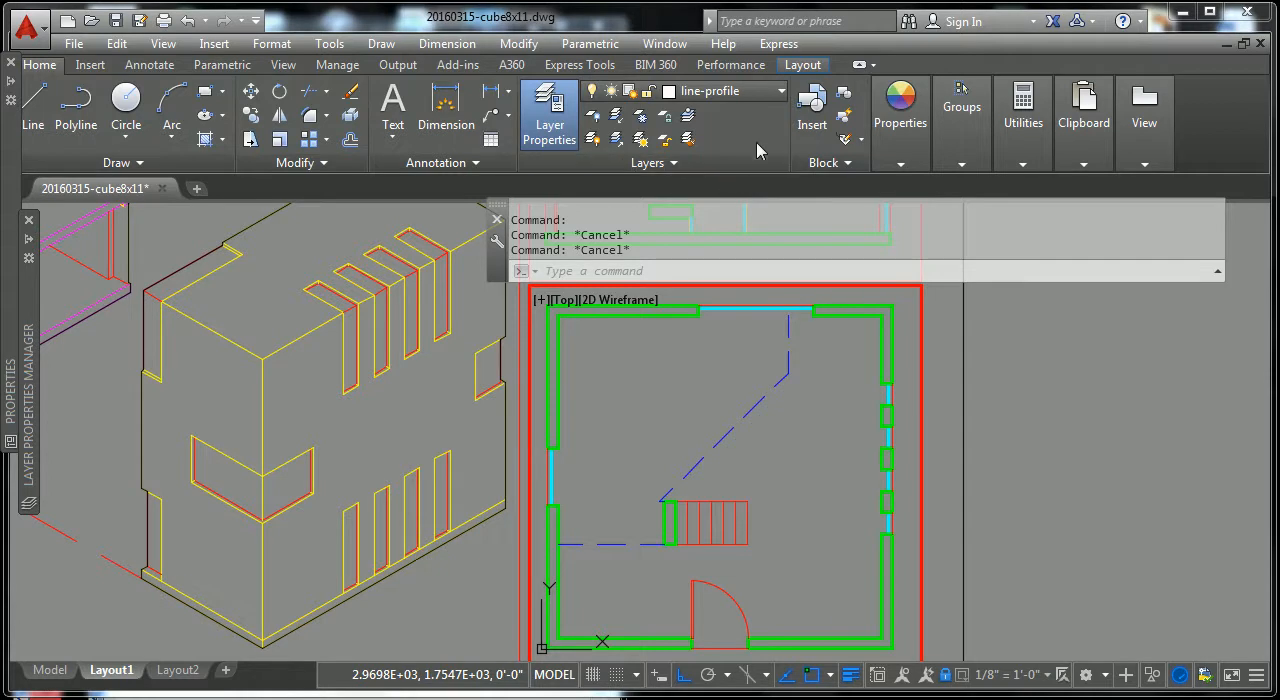
Step: Set the line-dashed layer's lineweight to 0.30 mm
click(781, 92)
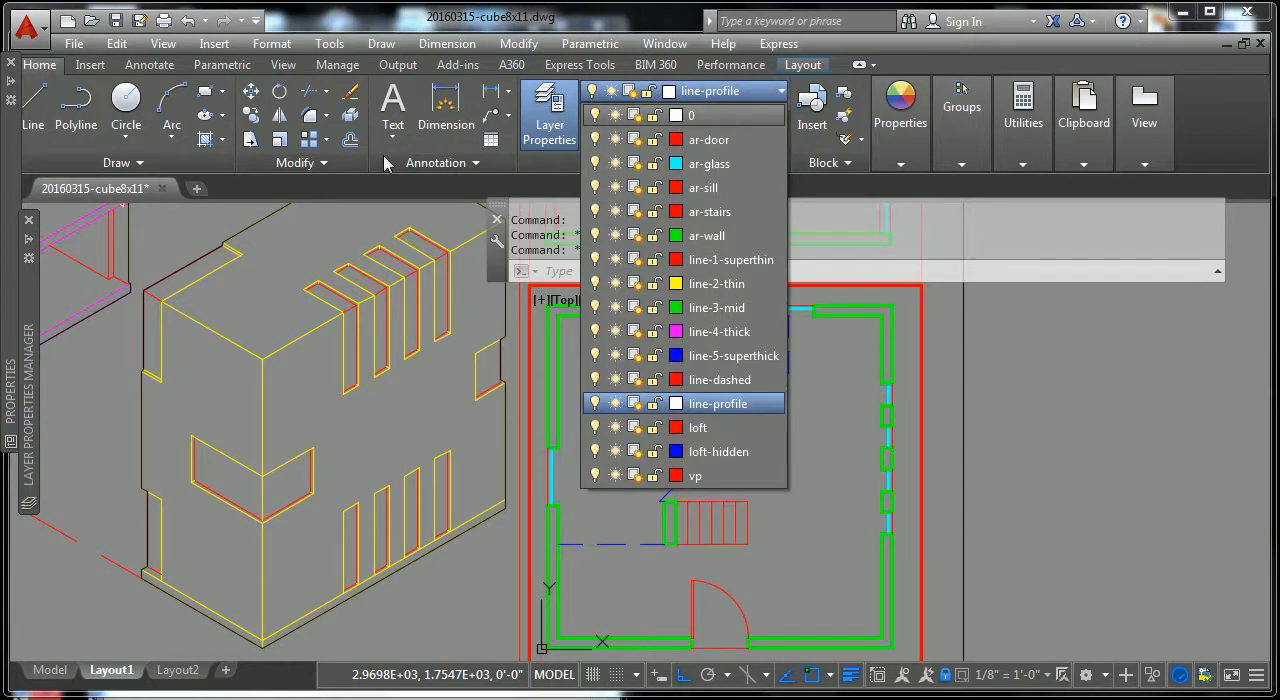
click(33, 244)
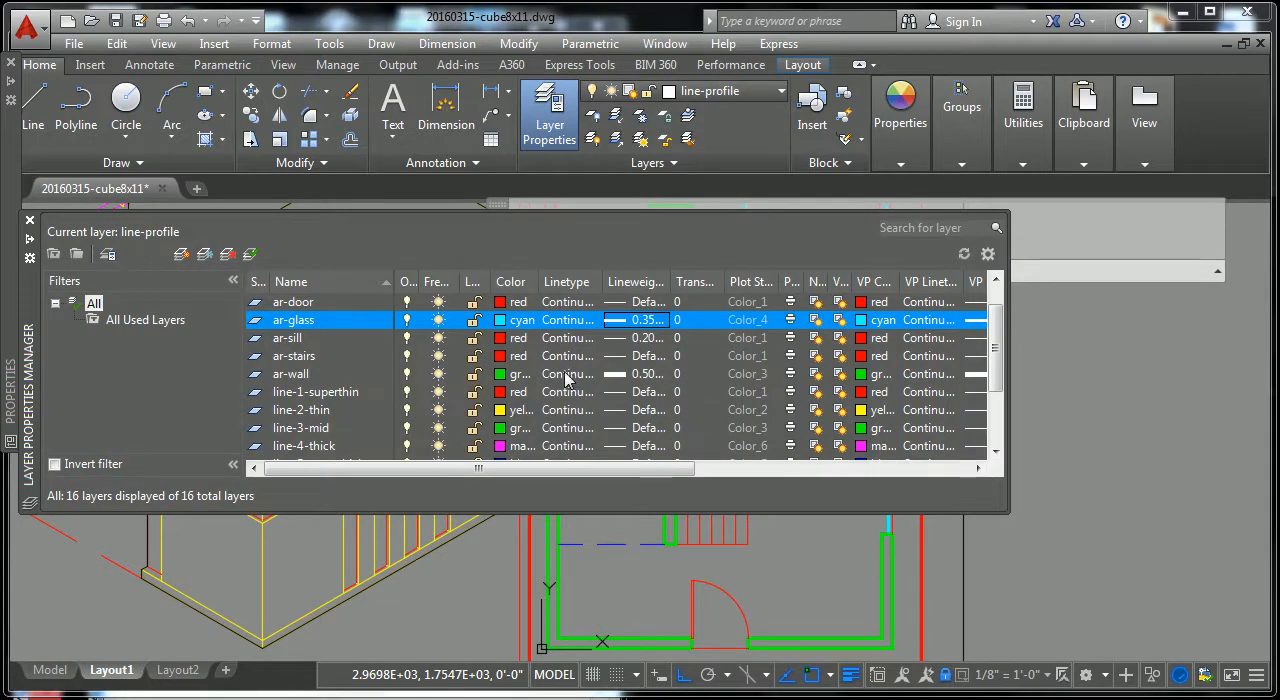
scroll(942, 346, down, 2)
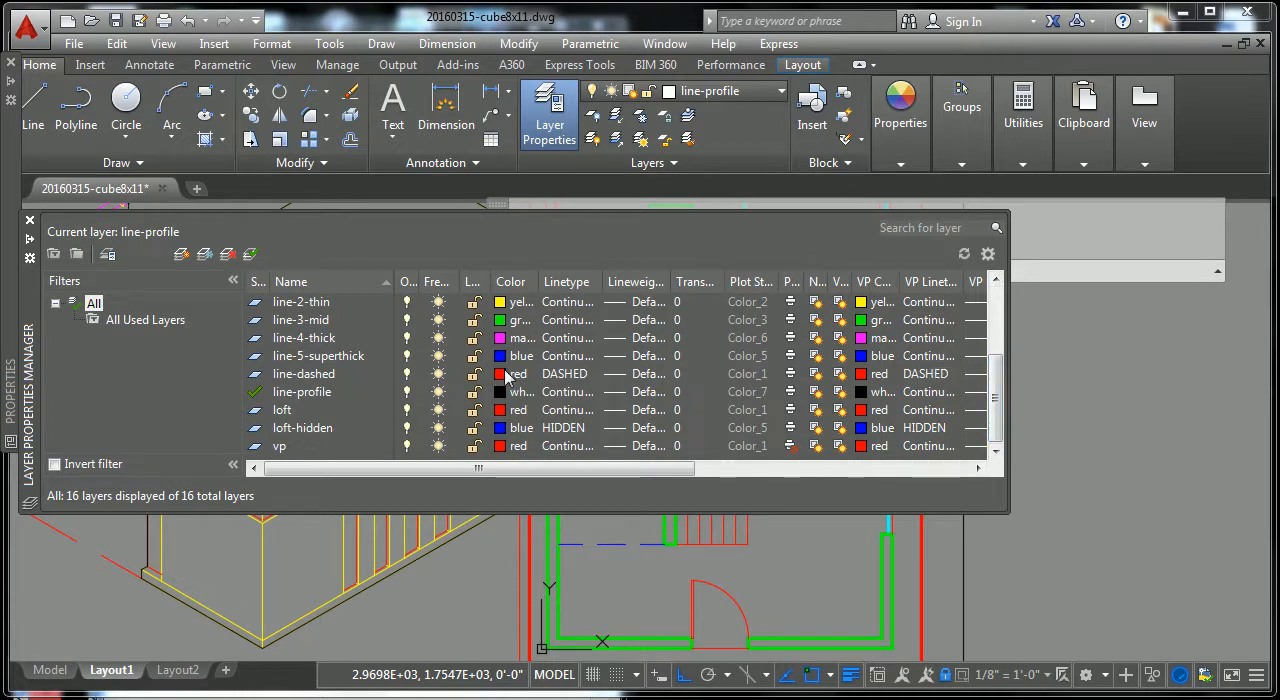
click(634, 374)
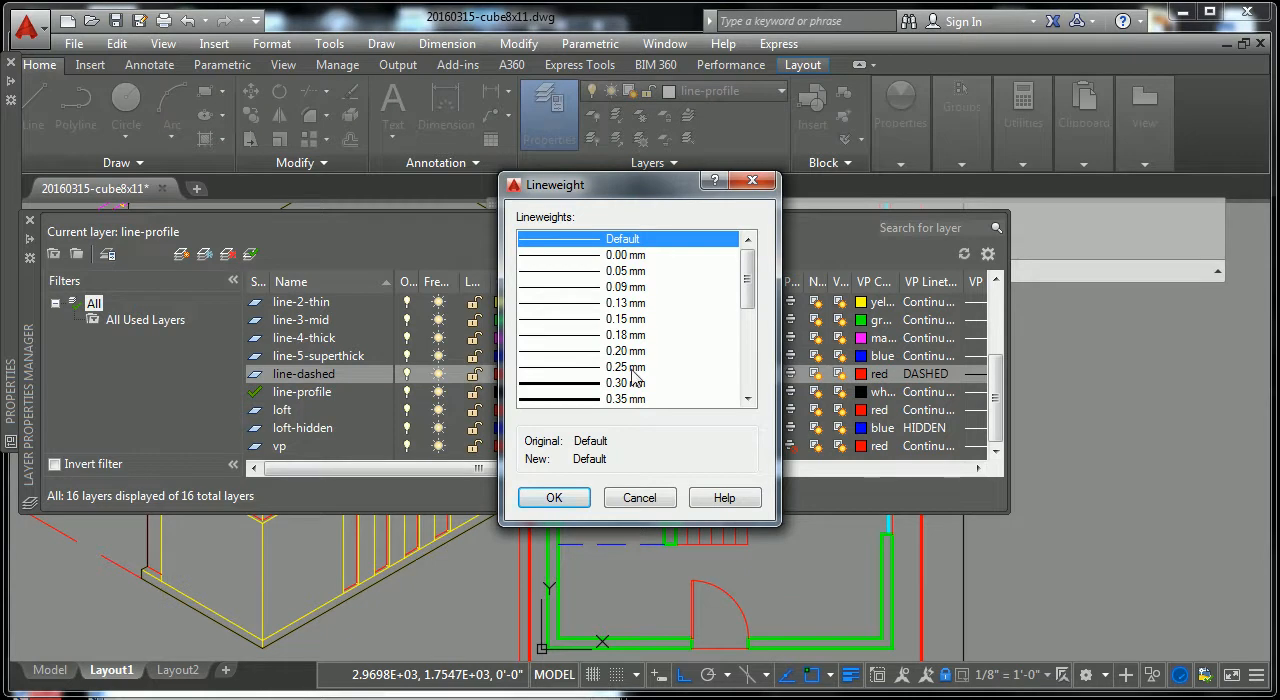
click(587, 385)
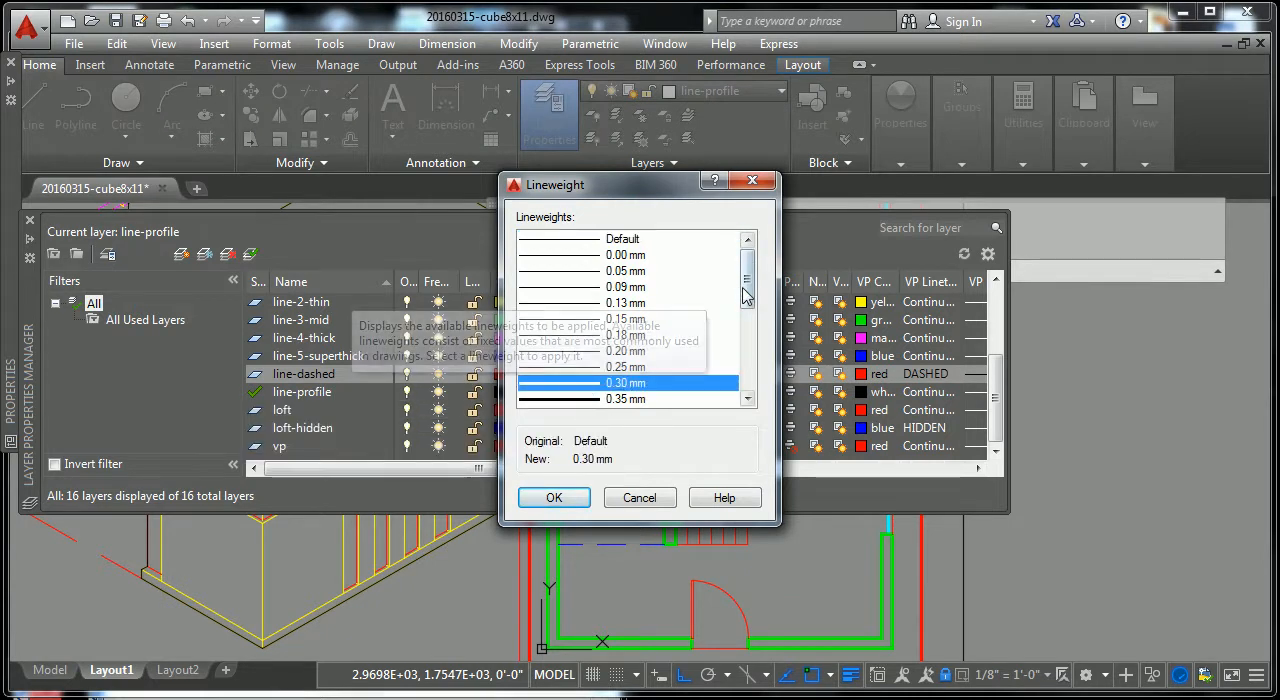
drag(744, 295, 748, 310)
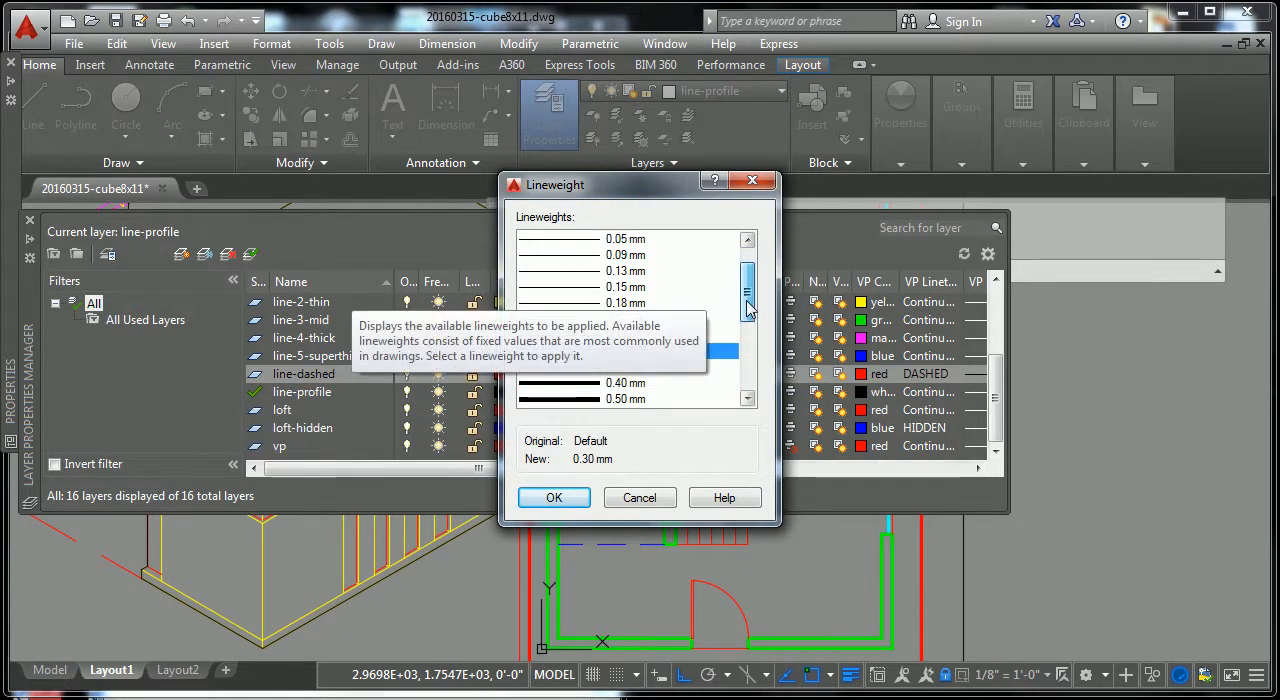
click(556, 498)
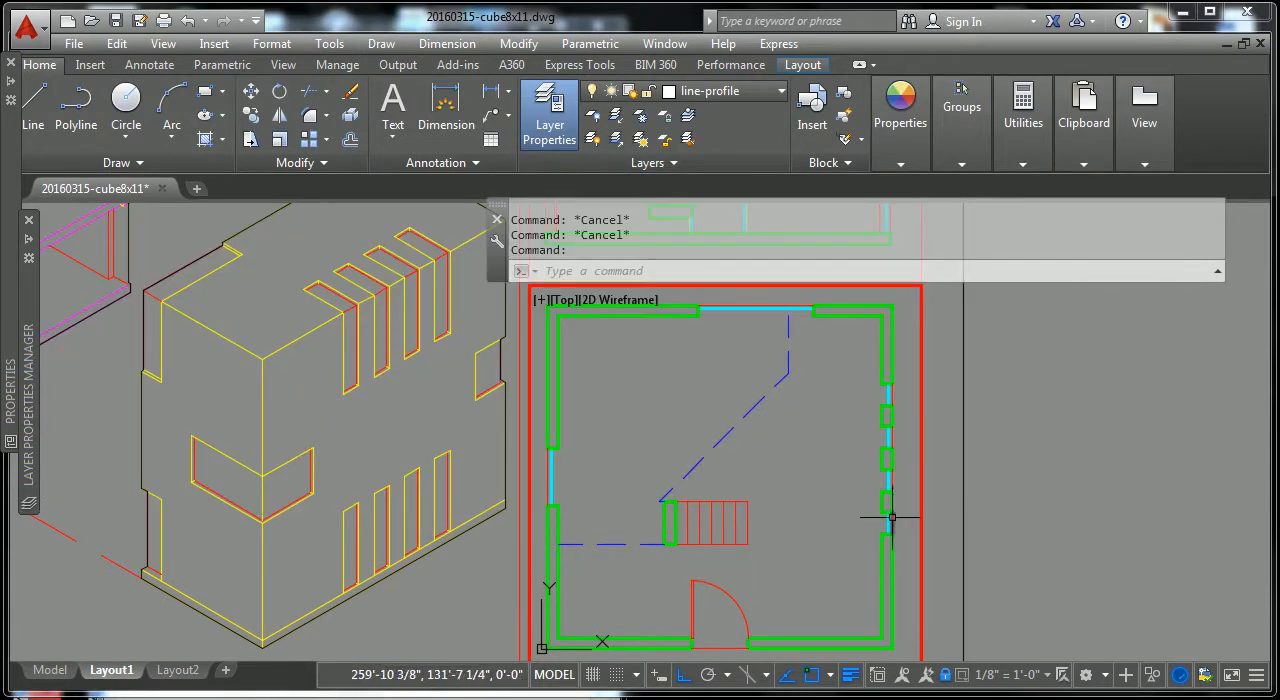
Step: Return to paper space, reactivate the lower floor plan viewport, check the layer of its upper wall segment, and clear the selection
double_click(1076, 480)
scroll(1012, 486, down, 2)
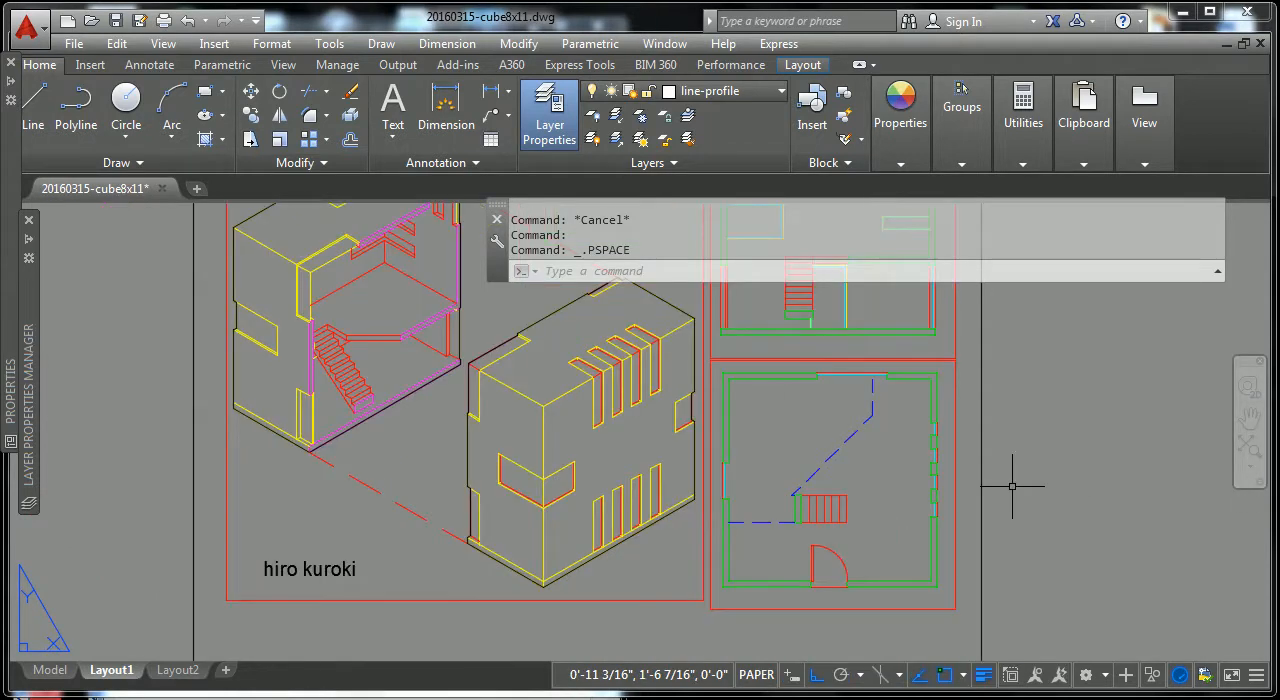
click(916, 366)
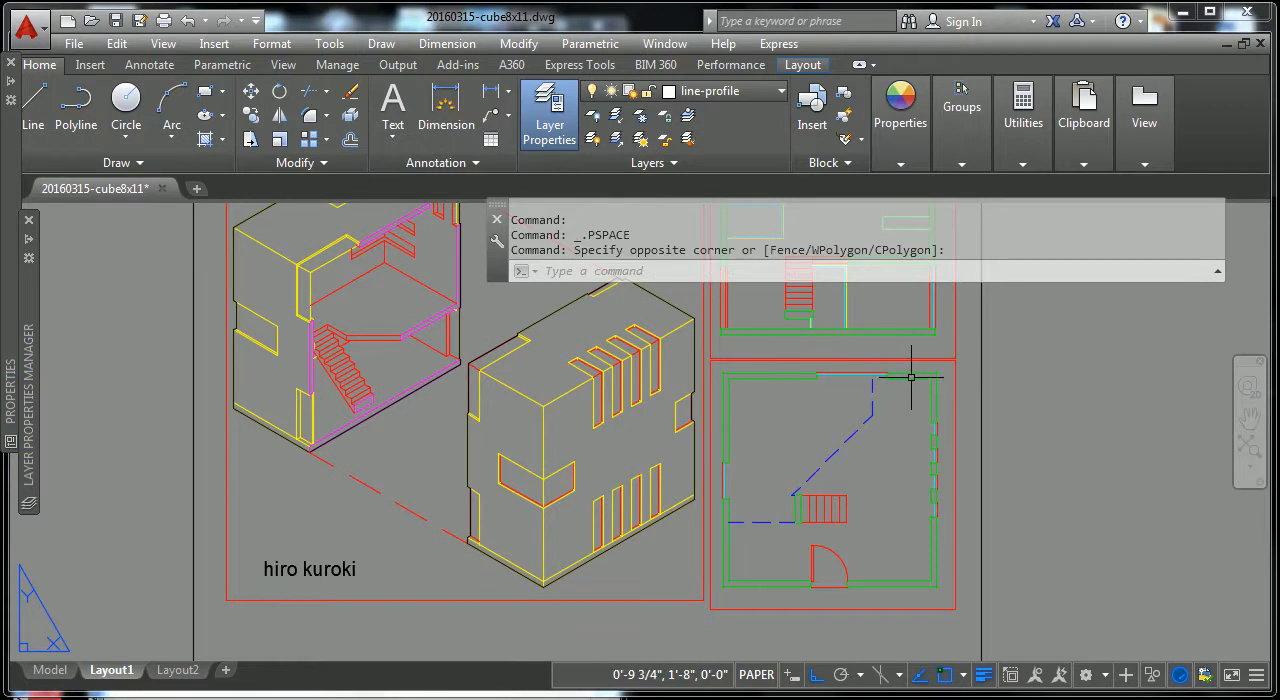
double_click(916, 368)
click(924, 382)
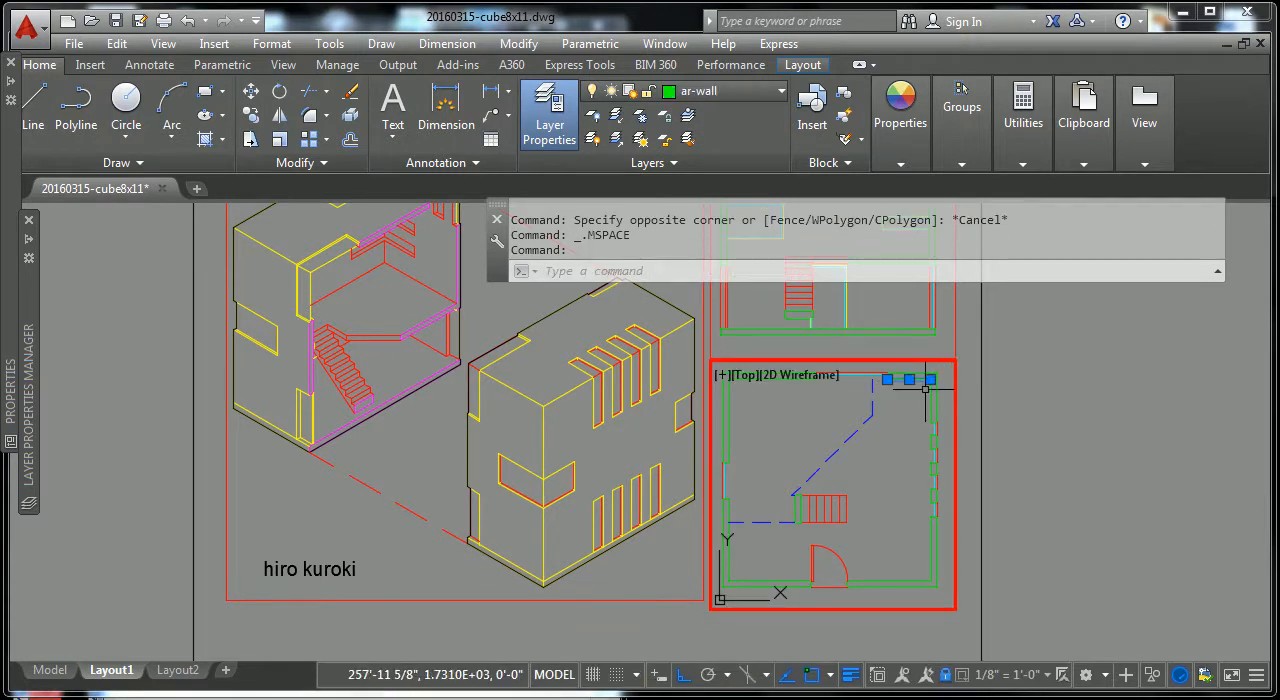
key(Escape)
key(Escape)
Step: Activate the upper floor plan viewport and inspect the line thicknesses of its walls, glass and stairs
middle_drag(1005, 420, 977, 497)
scroll(880, 410, up, 6)
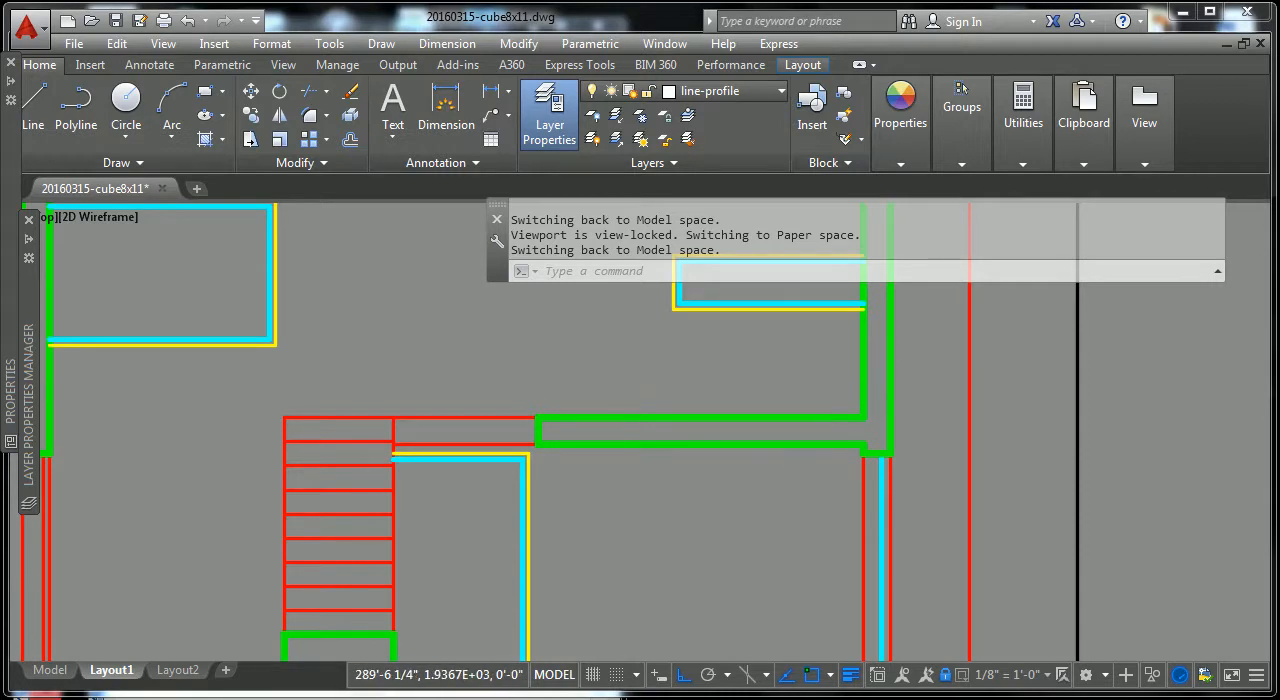
scroll(812, 428, down, 2)
key(Escape)
key(Escape)
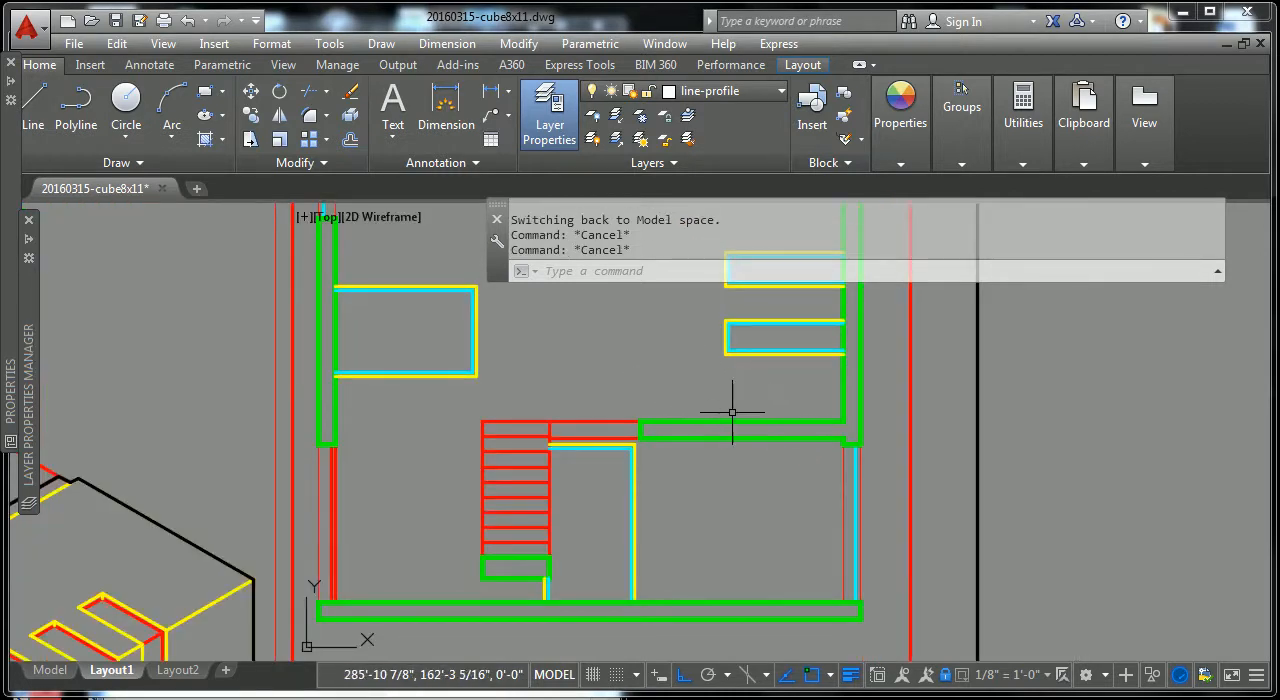
scroll(728, 403, down, 5)
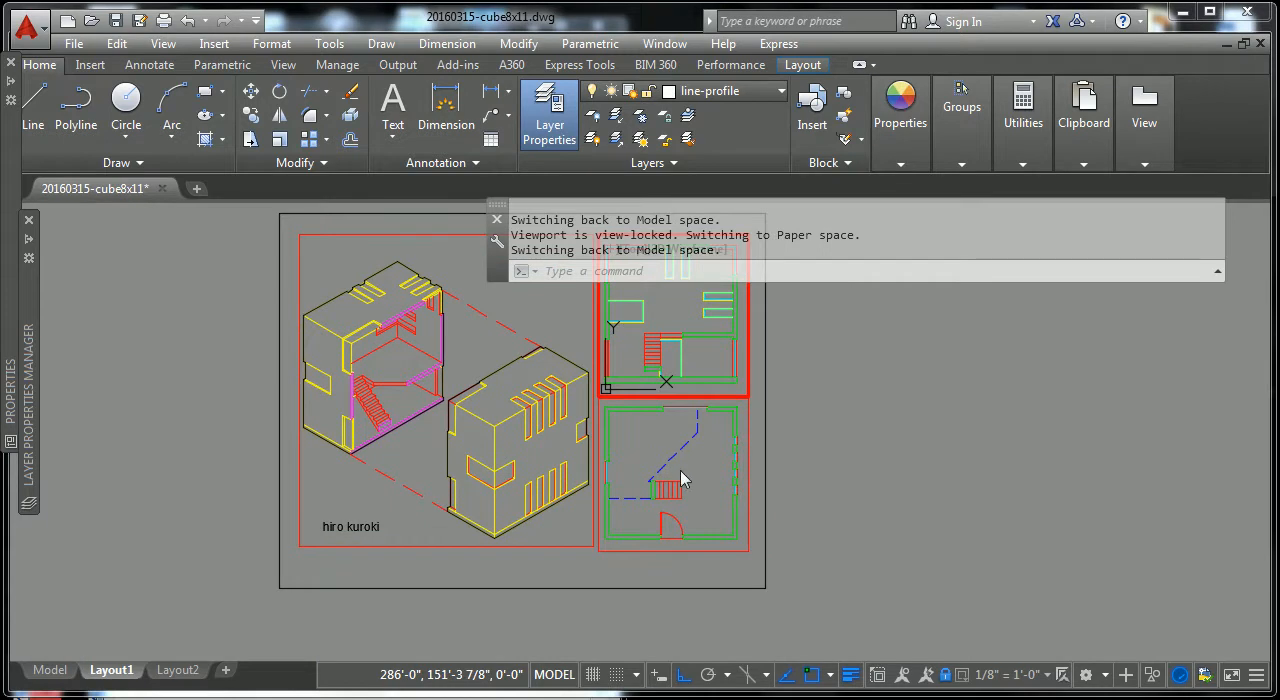
Step: Select the upper edge line of the stairs in the lower floor plan to check its layer
scroll(678, 470, up, 4)
scroll(668, 495, up, 4)
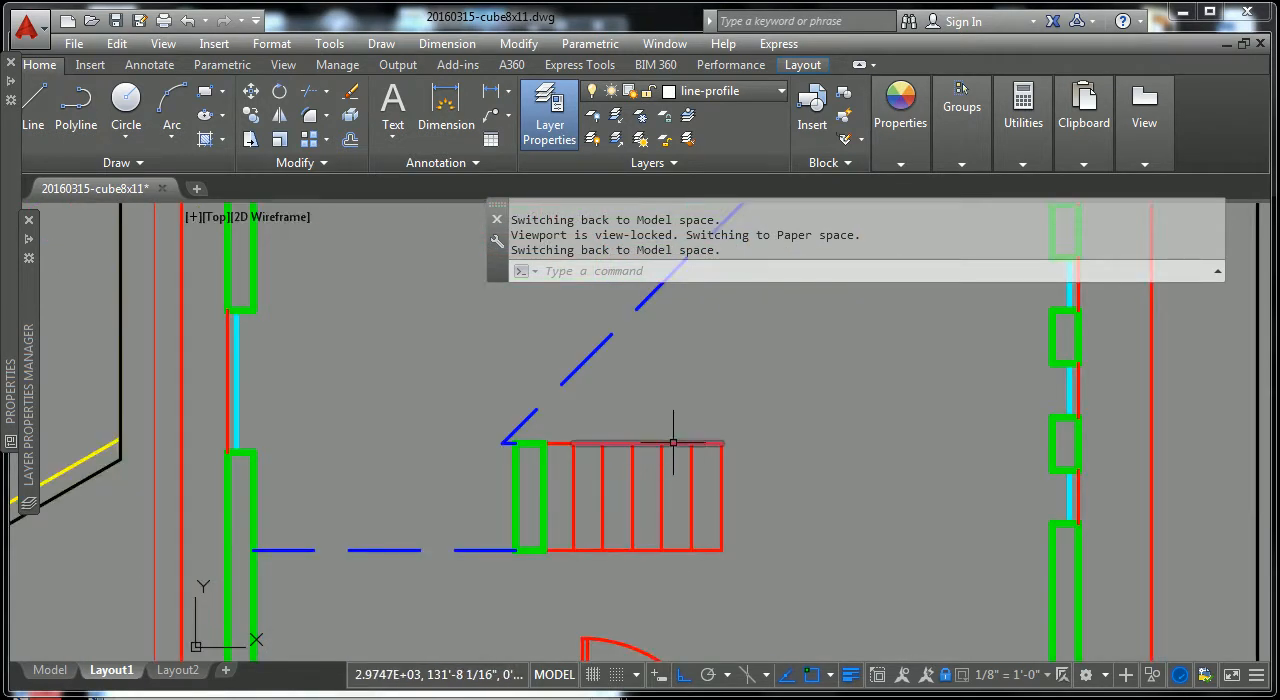
click(673, 443)
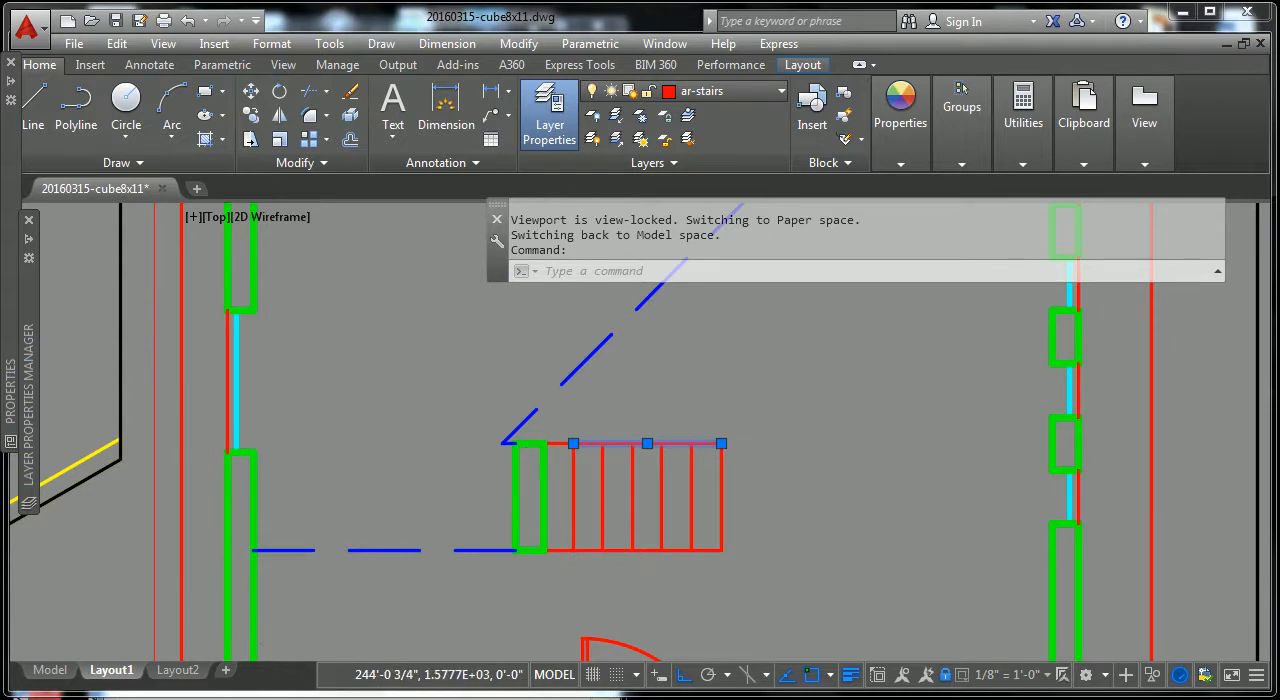
scroll(530, 448, up, 4)
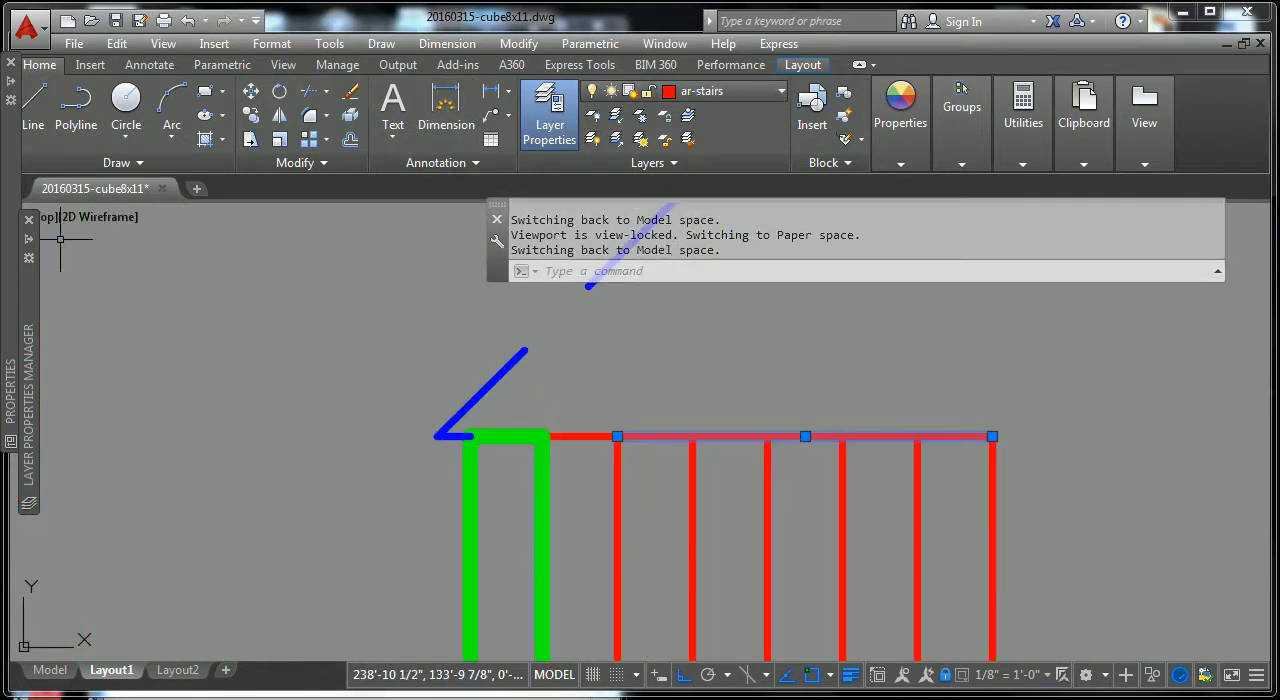
Step: Set the ar-stairs layer's lineweight to 0.35 mm and clear the stair line selection
mouse_move(30, 240)
drag(994, 370, 996, 343)
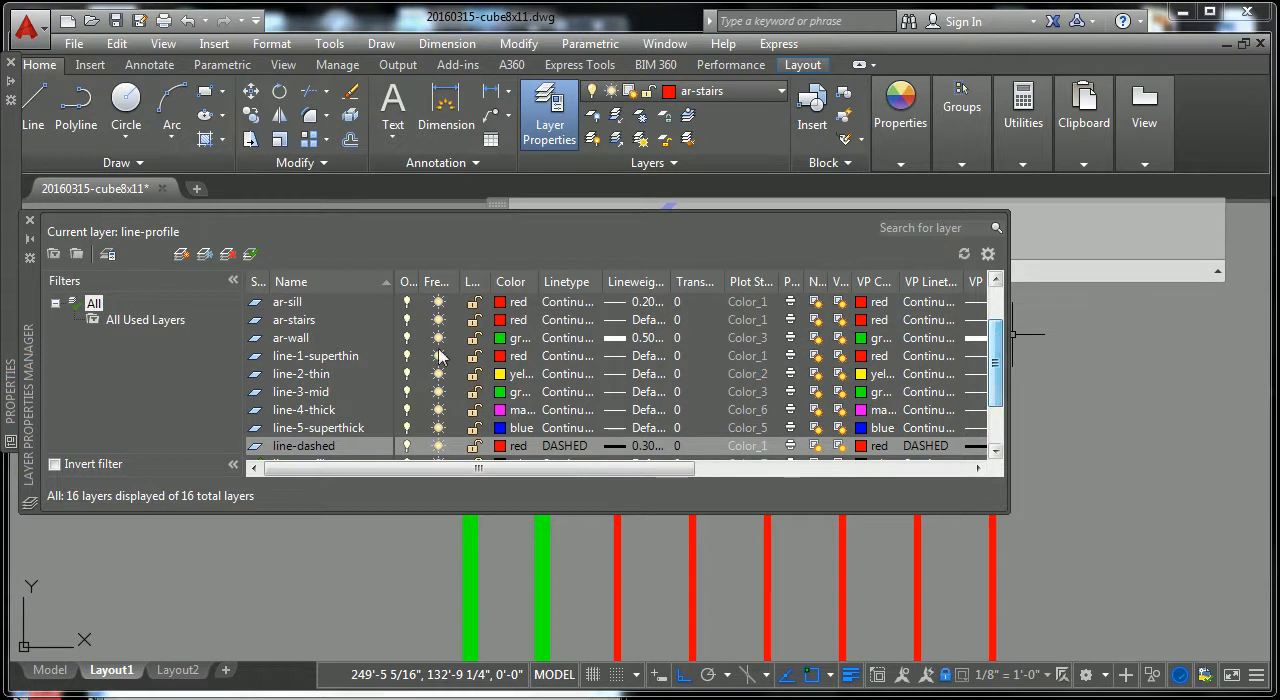
click(636, 320)
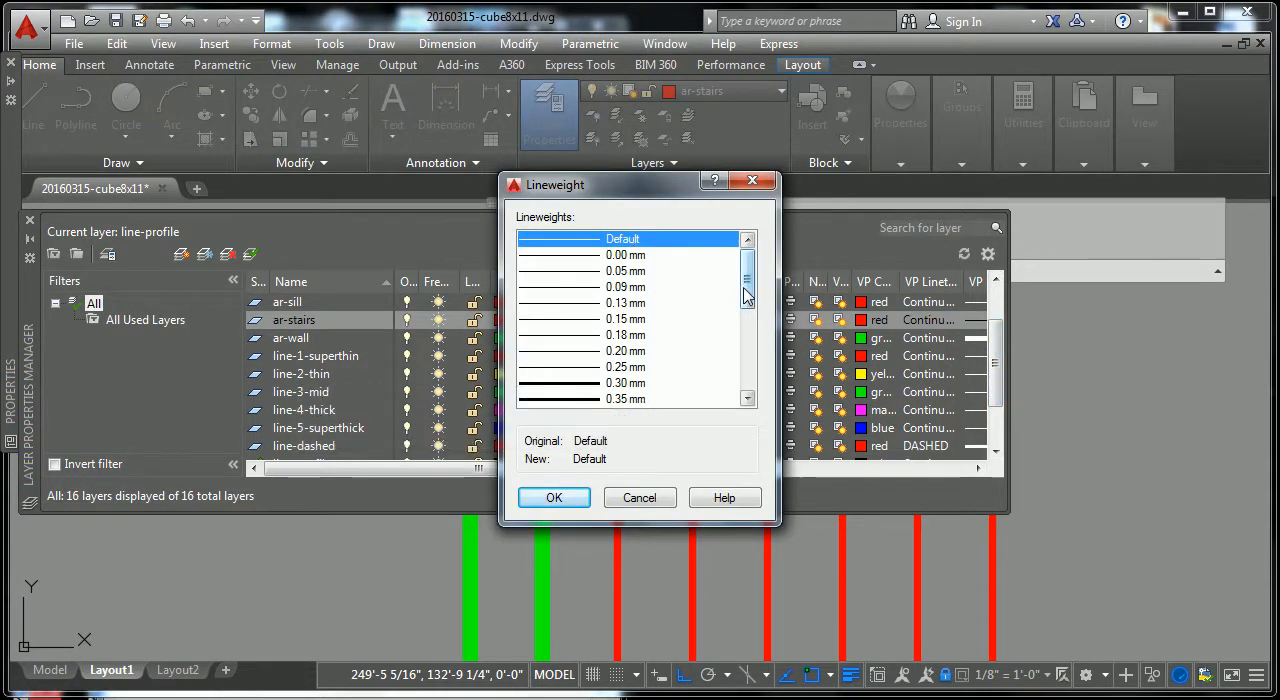
drag(749, 292, 750, 330)
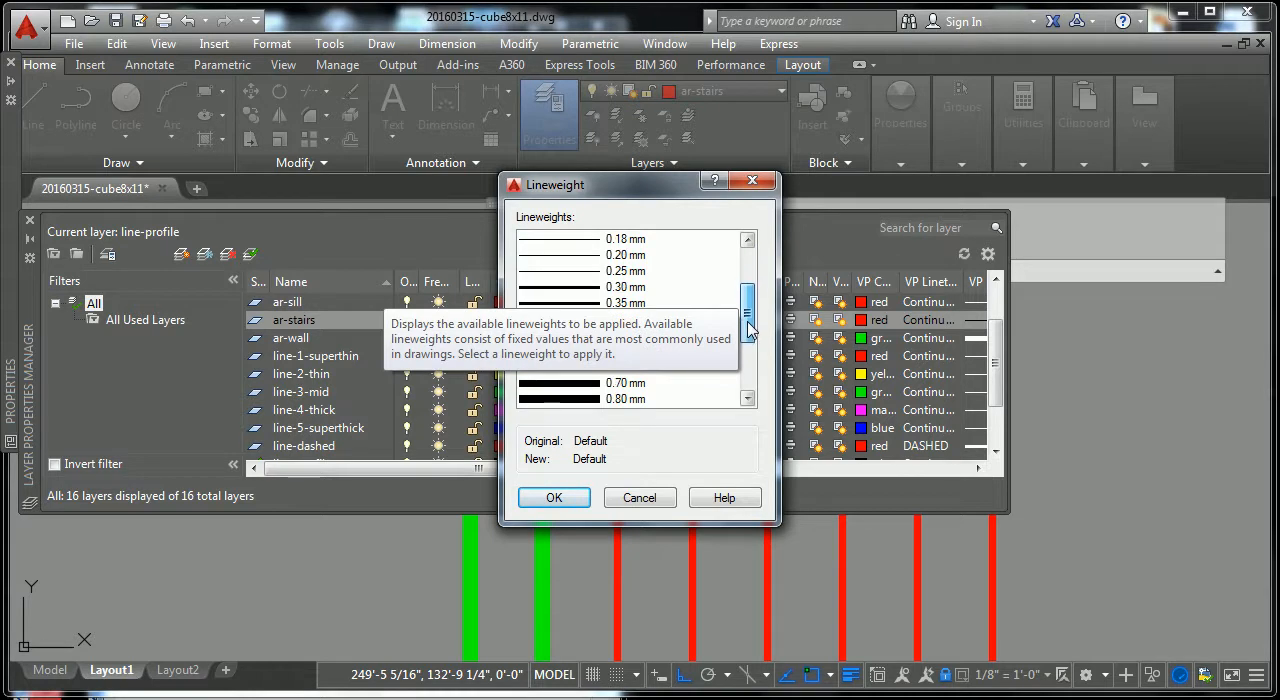
click(576, 305)
click(566, 500)
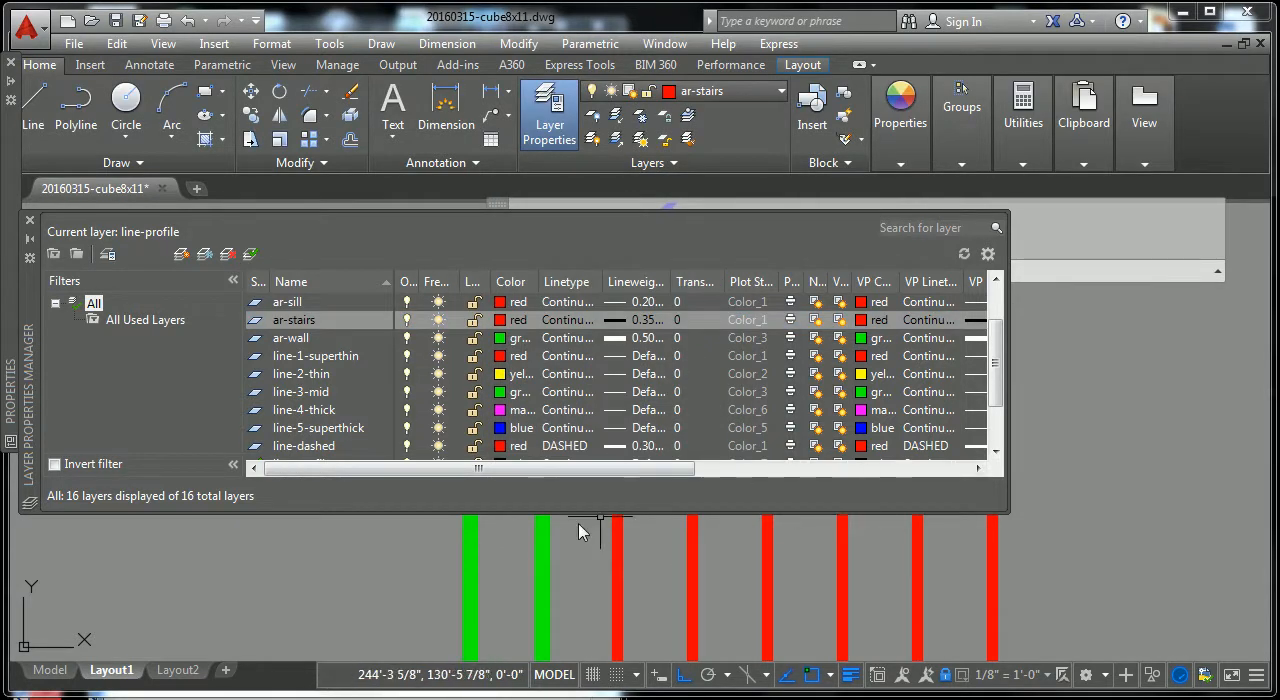
mouse_move(6, 250)
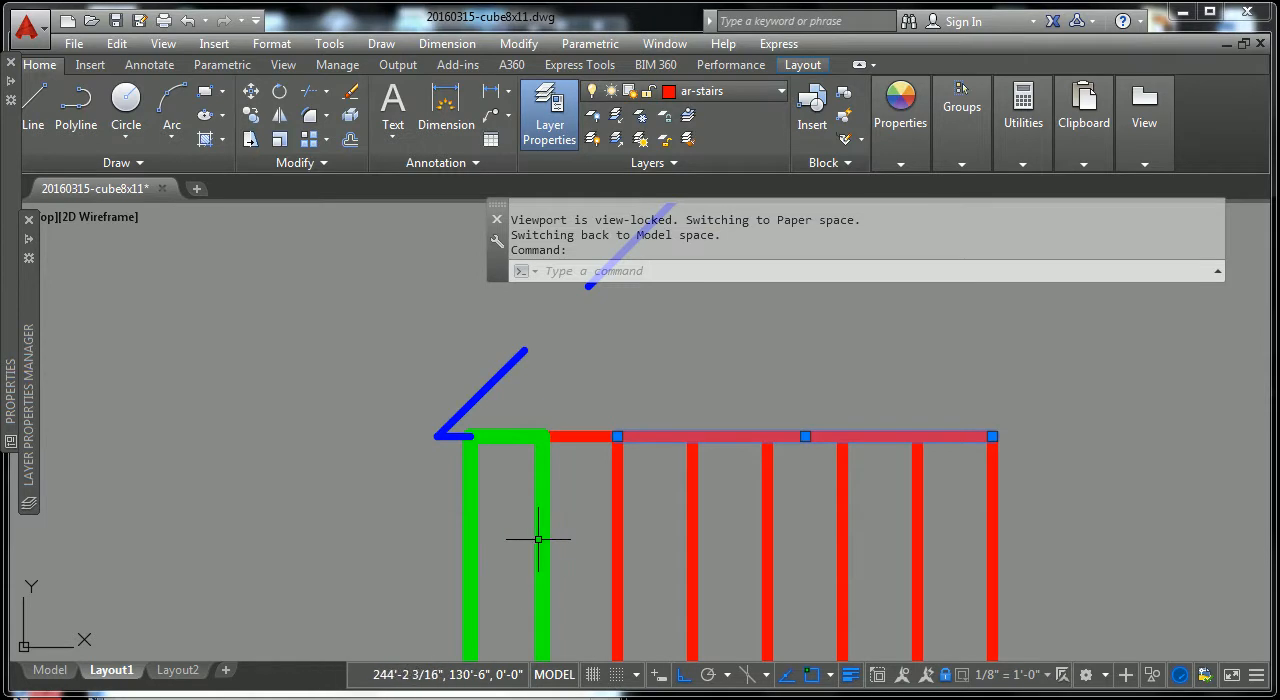
scroll(538, 540, down, 1)
key(Escape)
key(Escape)
Step: Examine the line thickness of the stairs and of the entrance door's leaf and swing arc in the lower floor plan
scroll(623, 466, down, 4)
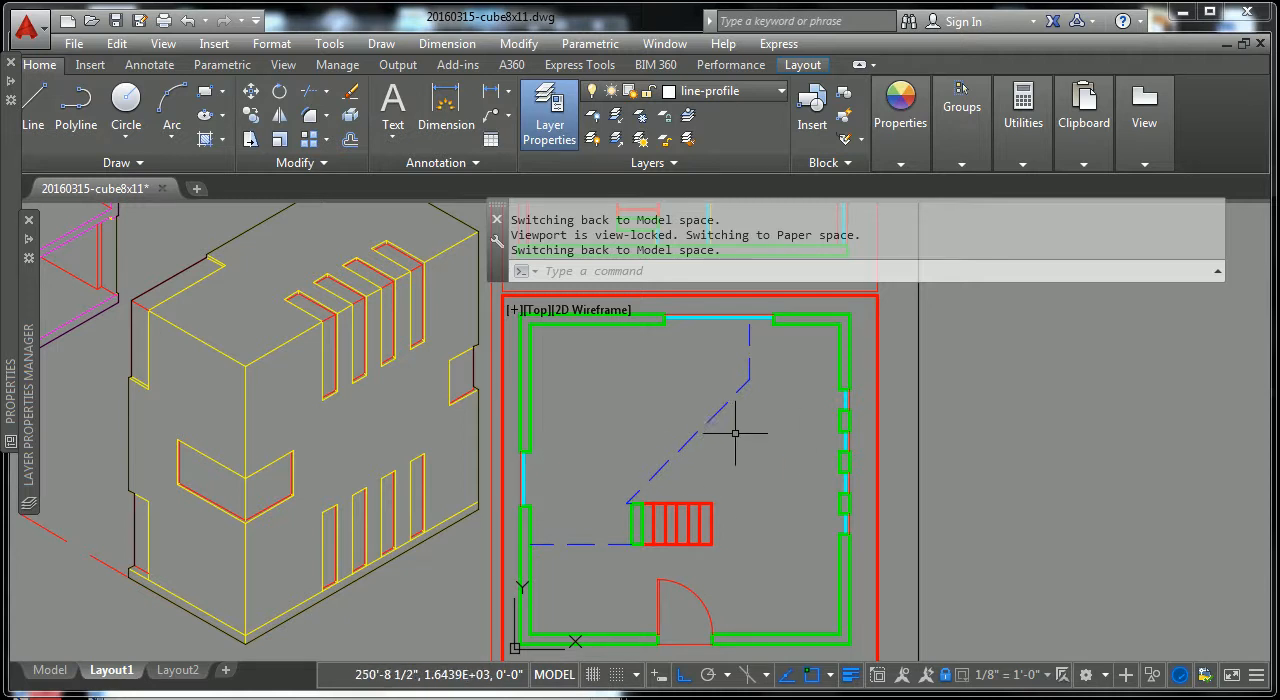
scroll(721, 474, up, 2)
scroll(721, 475, down, 2)
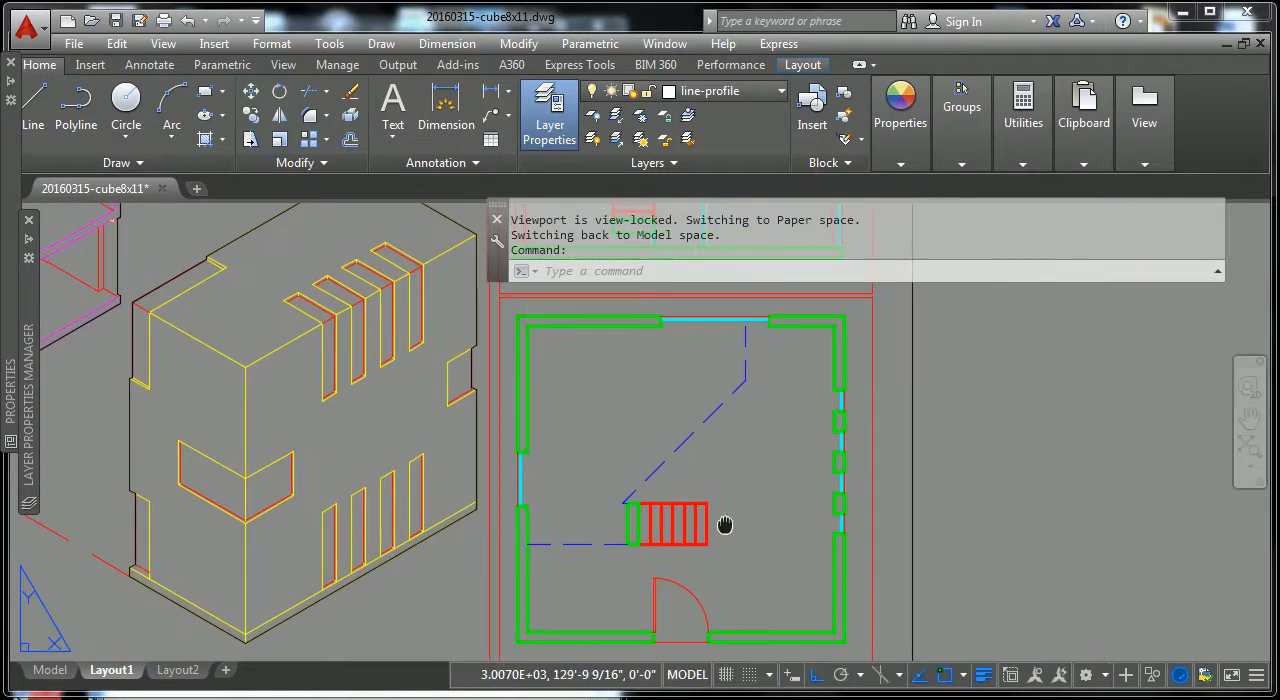
middle_drag(727, 525, 700, 419)
scroll(672, 482, up, 5)
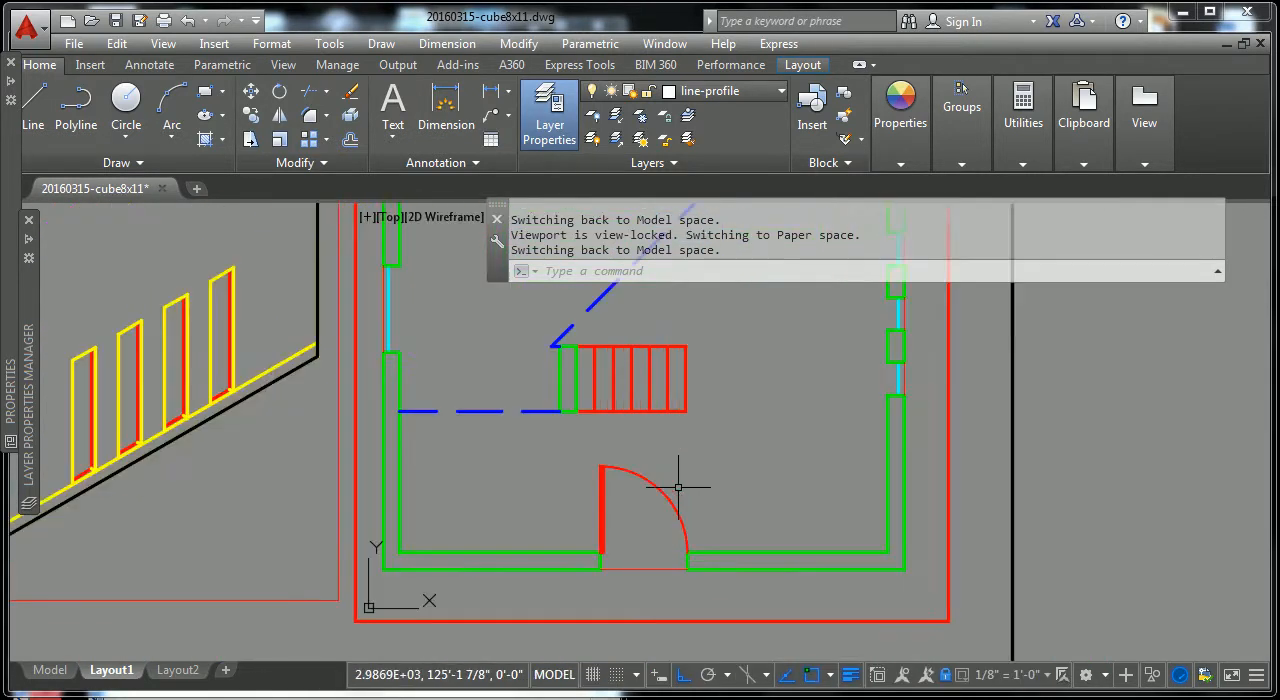
scroll(624, 506, up, 2)
middle_drag(624, 506, 651, 425)
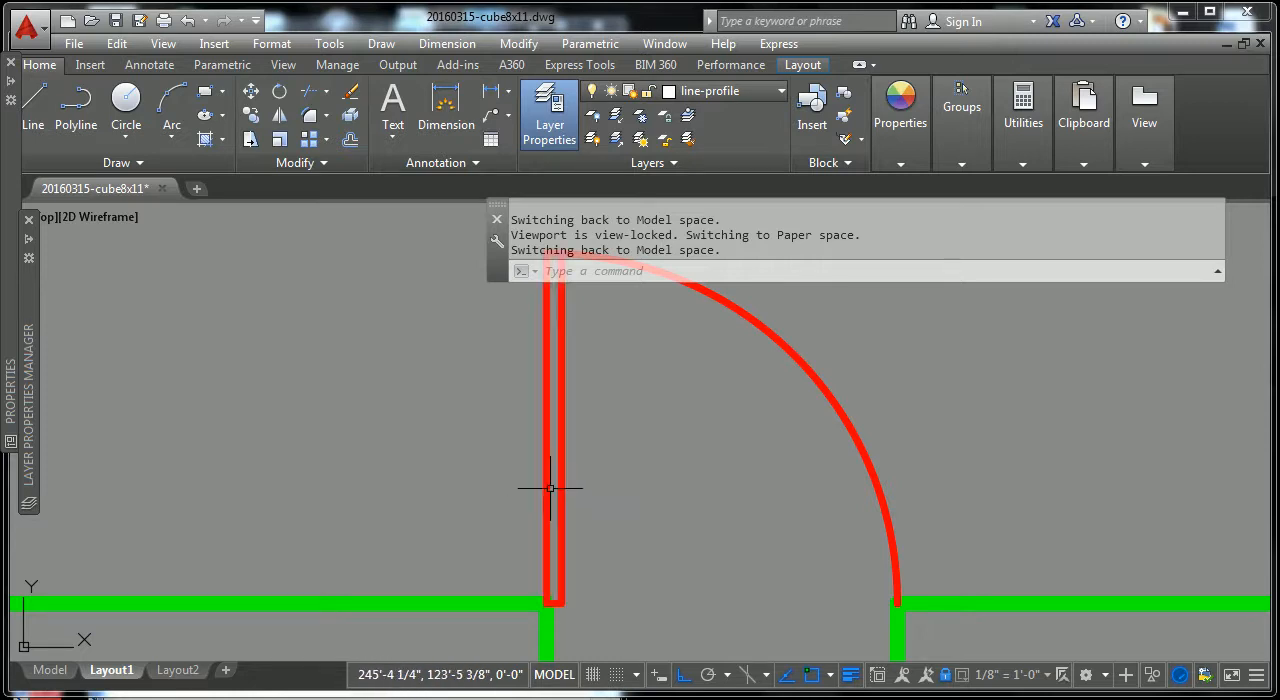
scroll(543, 488, down, 2)
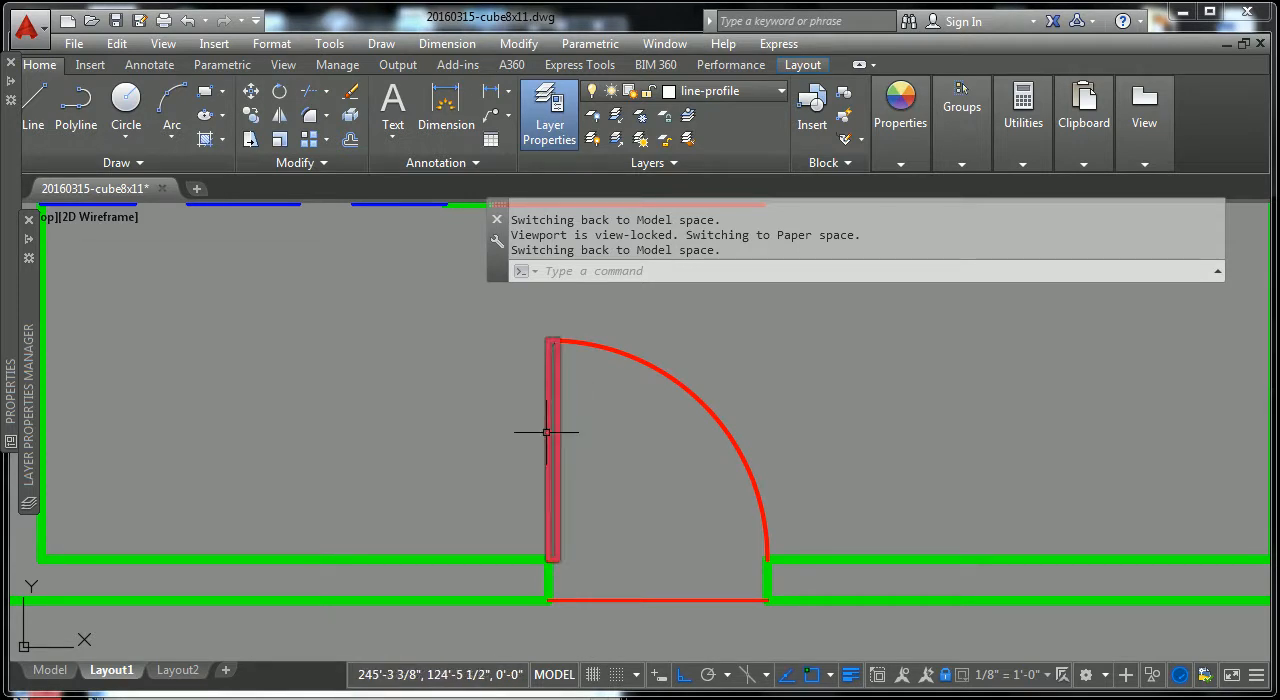
scroll(558, 445, down, 2)
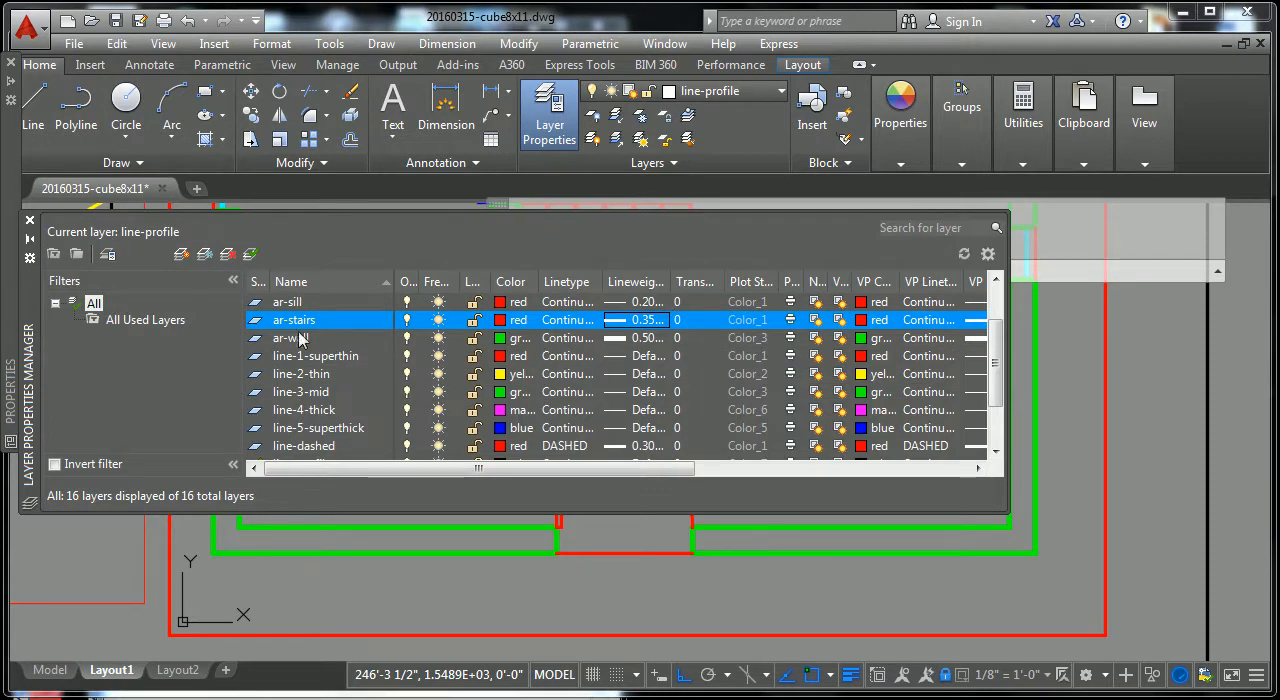
Step: Set the ar-door layer's lineweight to 0.15 mm and check the lineweights of the remaining layers
scroll(968, 380, up, 1)
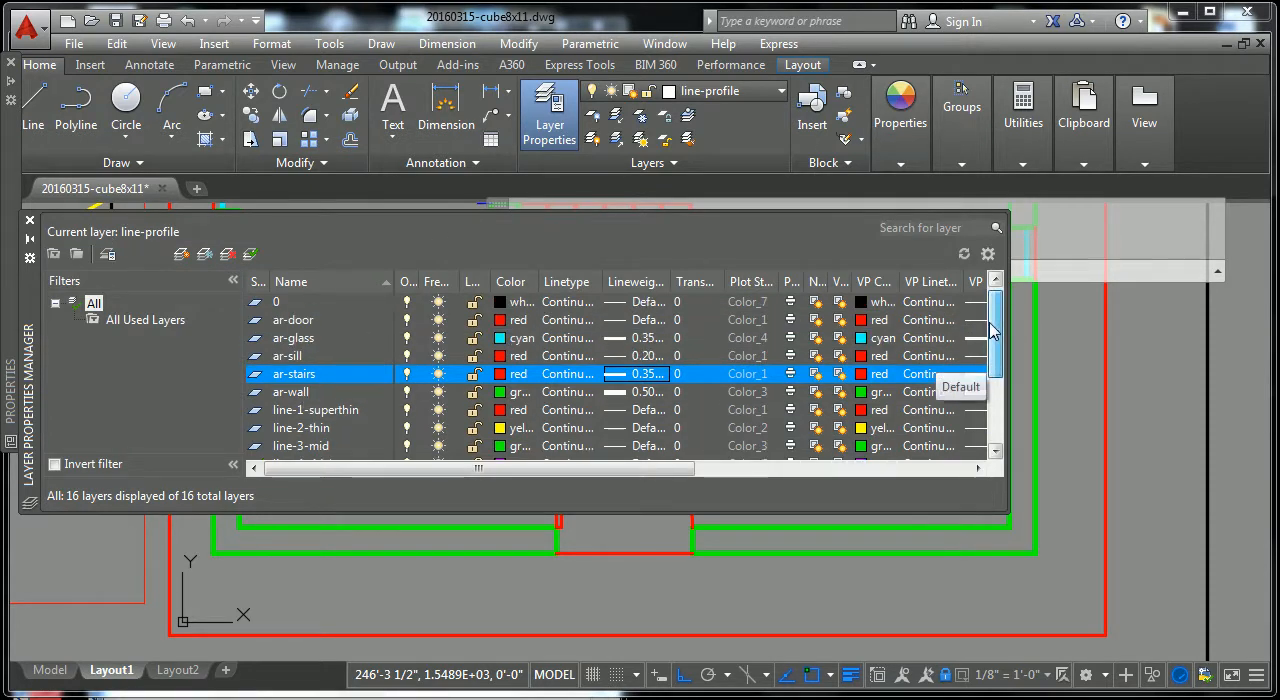
click(637, 320)
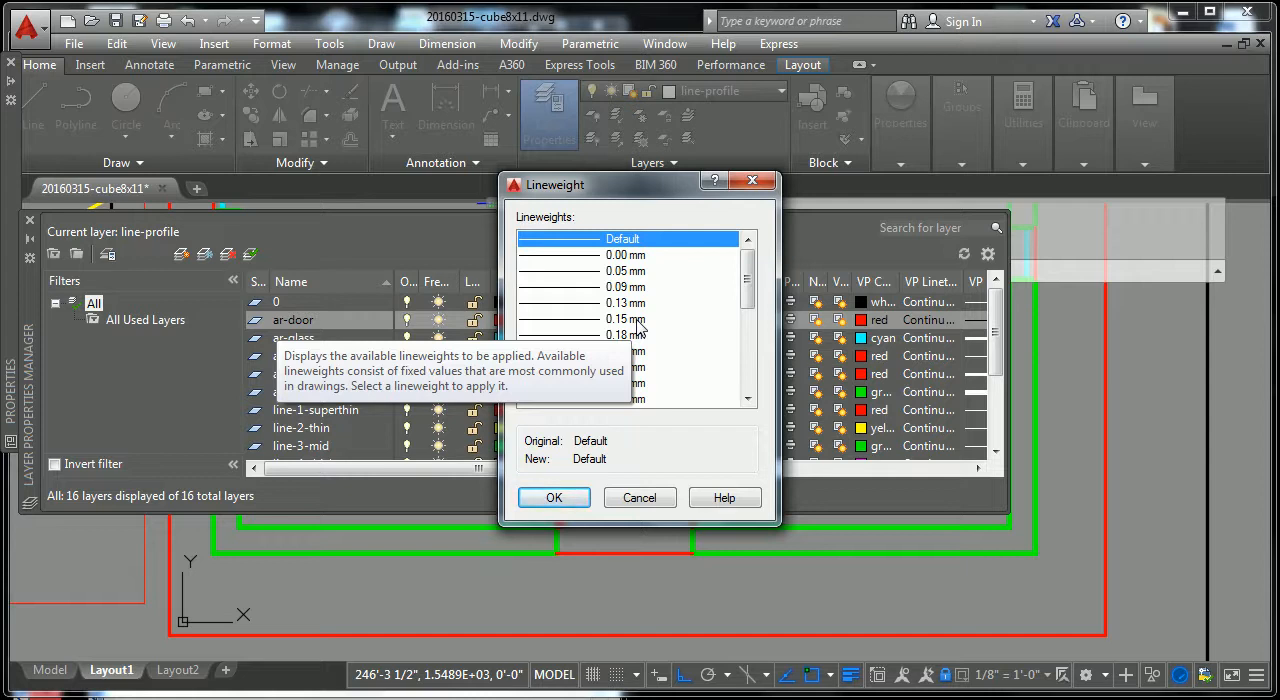
click(585, 320)
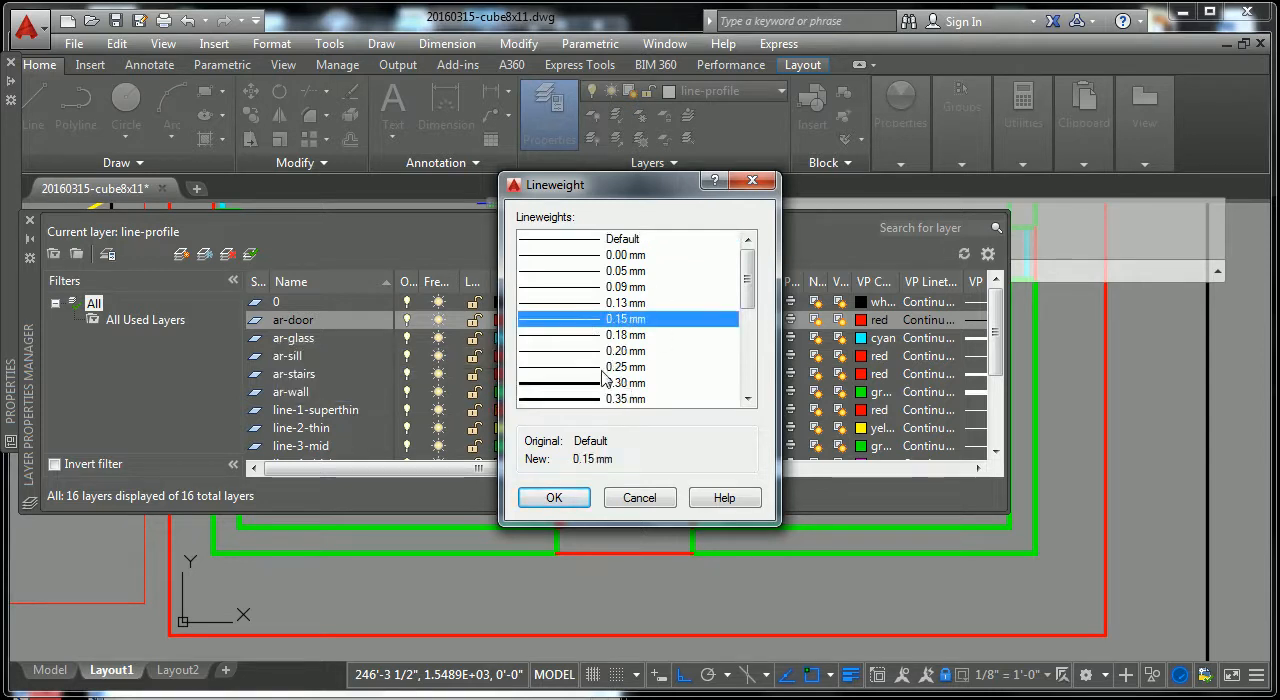
click(554, 500)
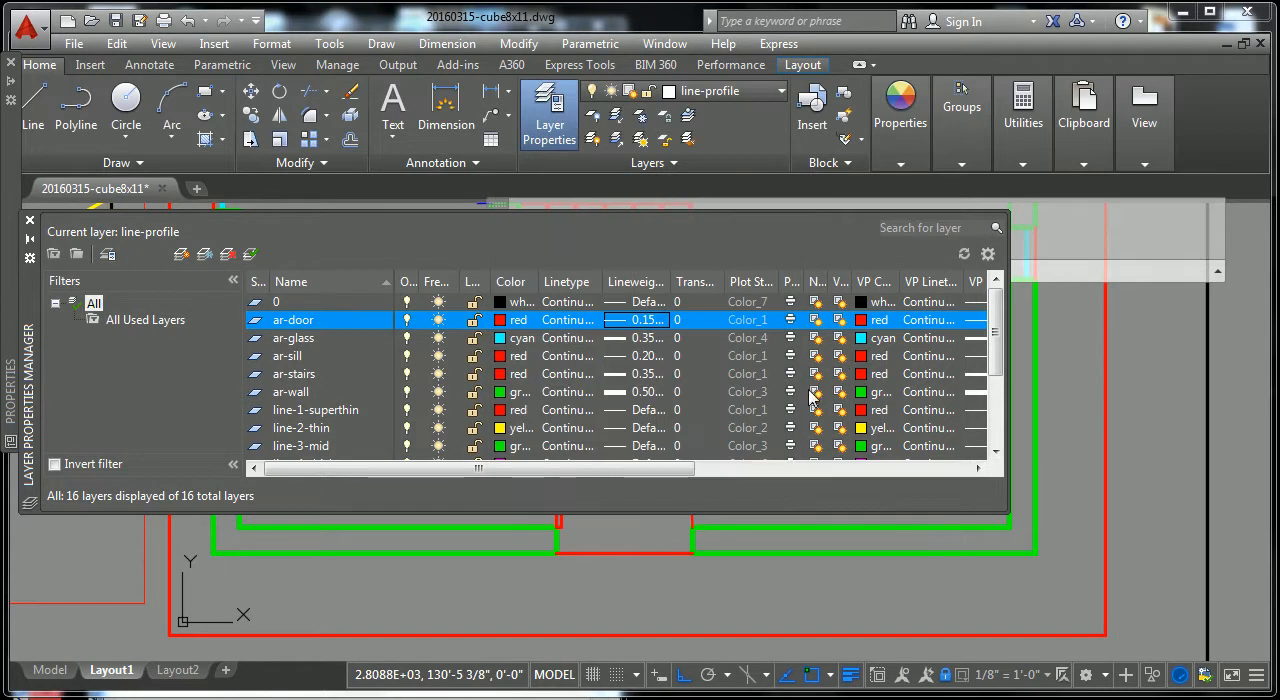
drag(990, 365, 1002, 397)
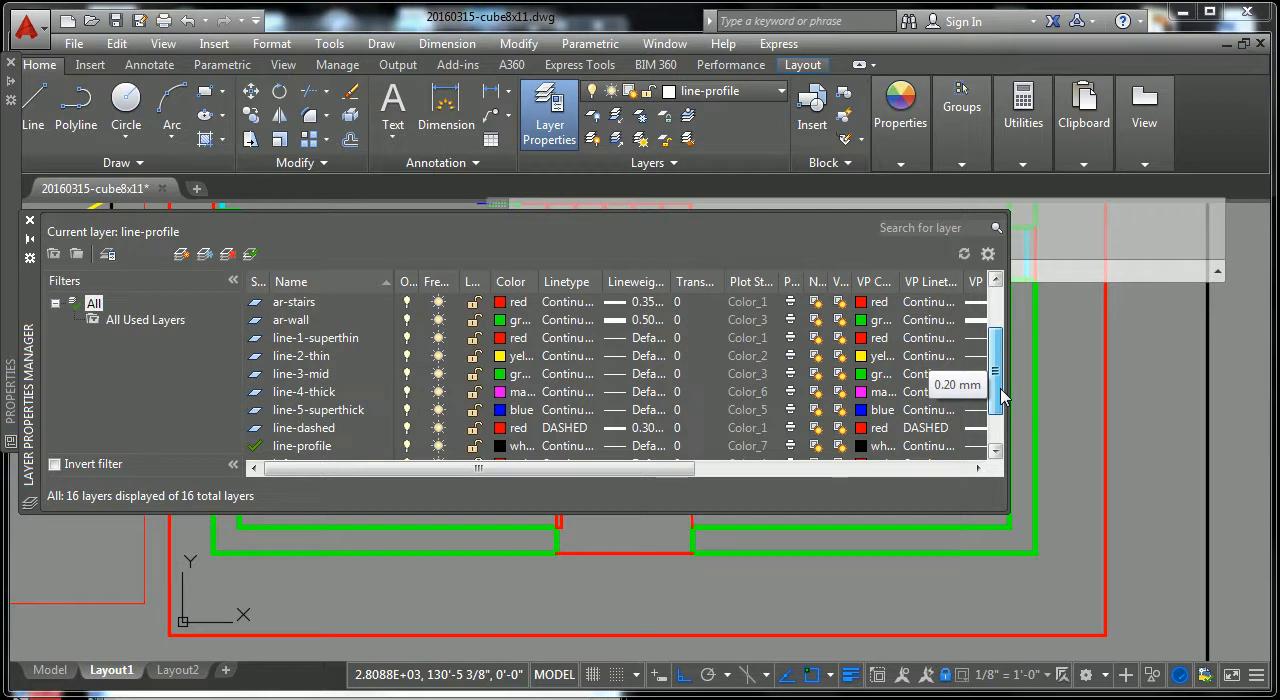
Step: Return to paper space and review both floor plans beside the axonometric views on the sheet
double_click(1134, 366)
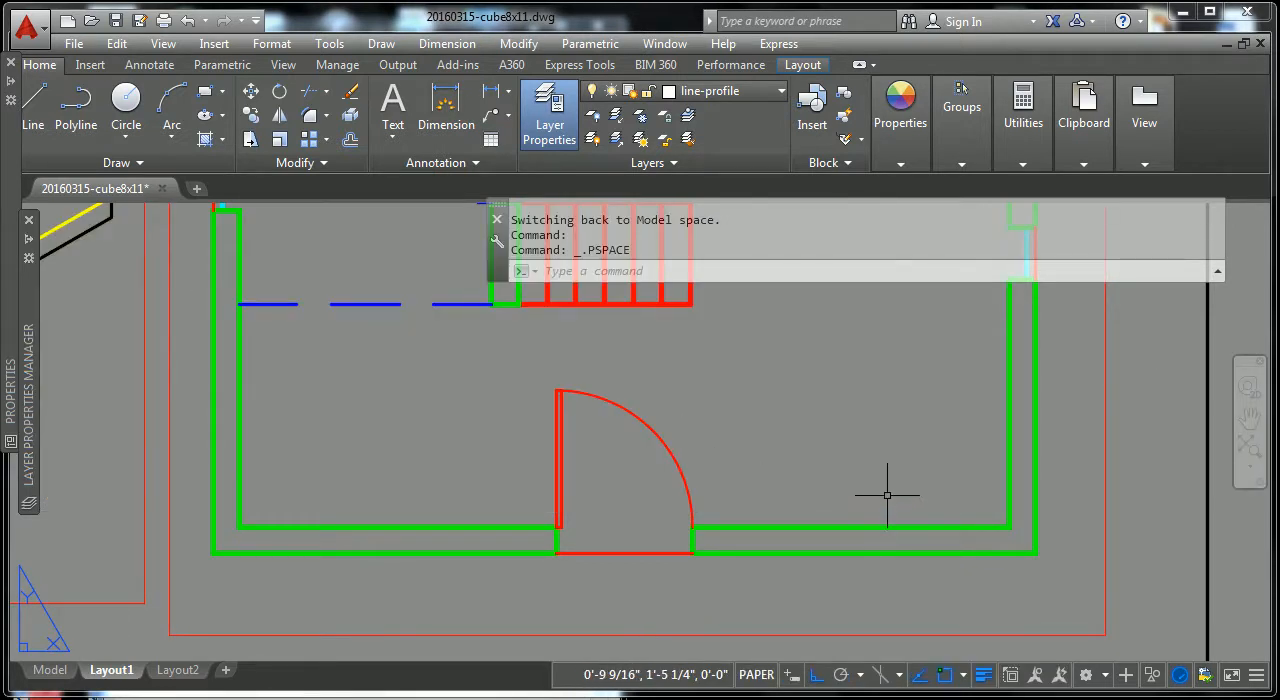
scroll(893, 490, down, 4)
middle_drag(896, 489, 750, 530)
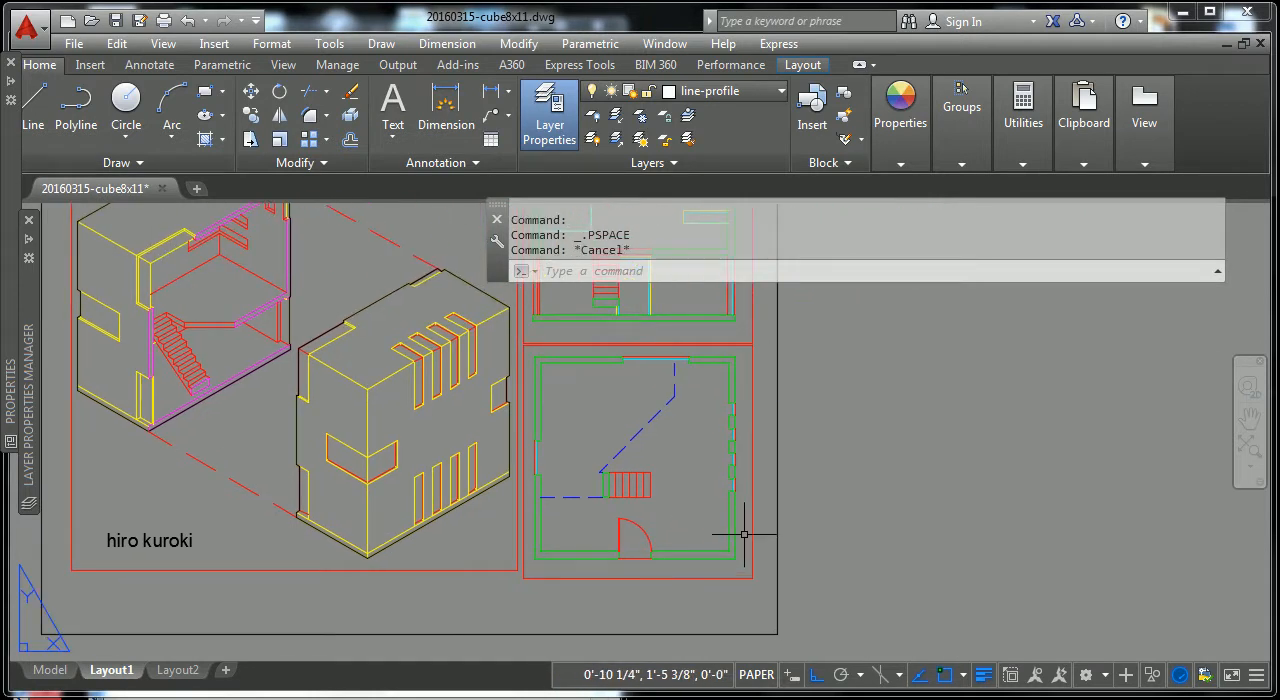
key(Escape)
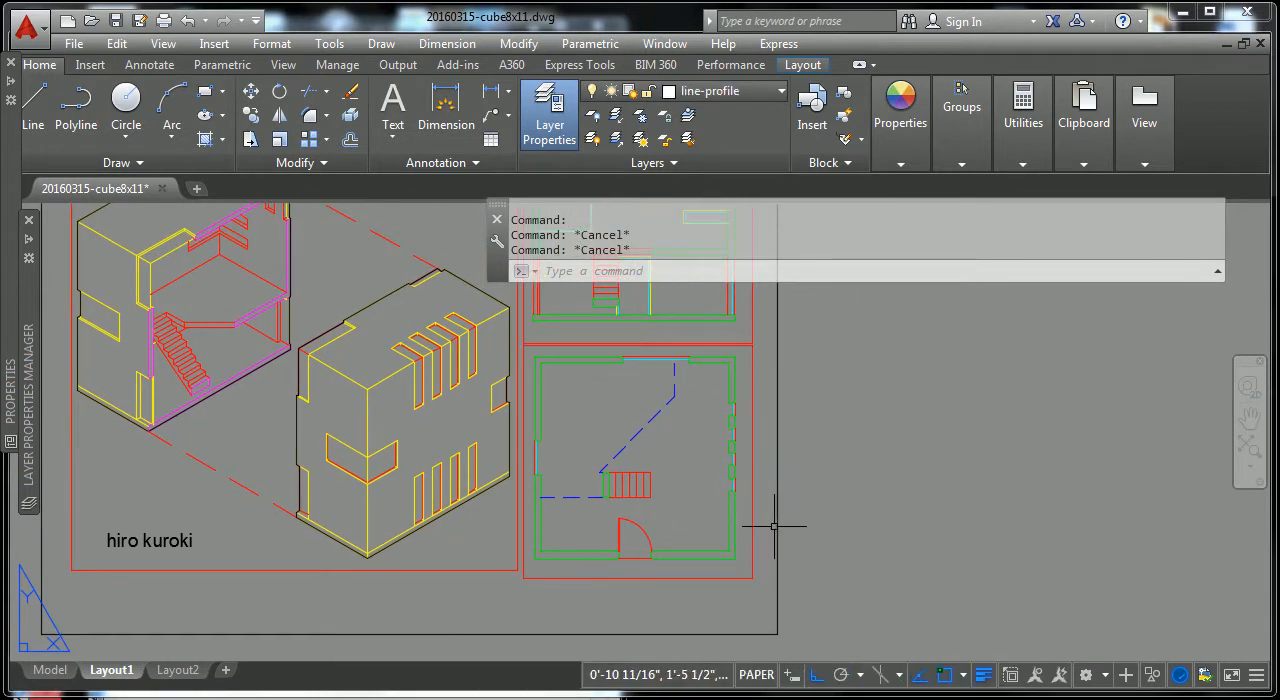
Step: Copy the lower floor plan's viewport to the empty area beside the sheet
text(Copo)
key(Return)
click(752, 531)
key(Return)
click(578, 577)
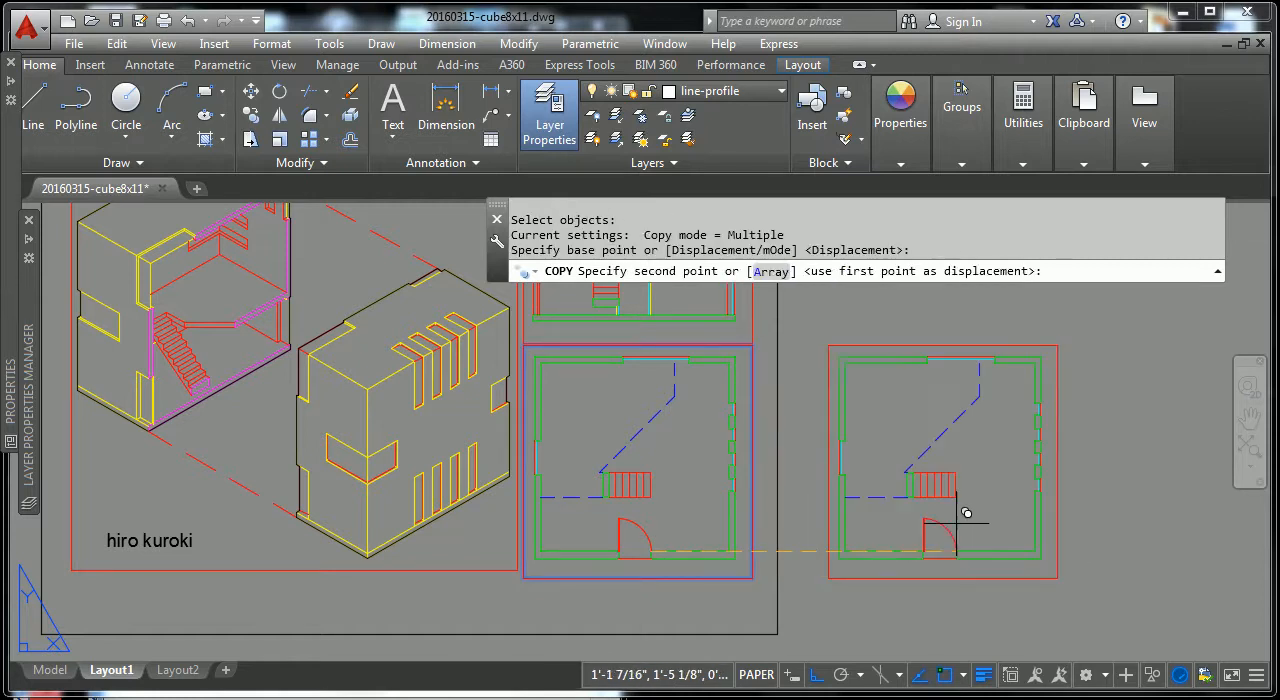
click(884, 580)
key(Escape)
click(882, 577)
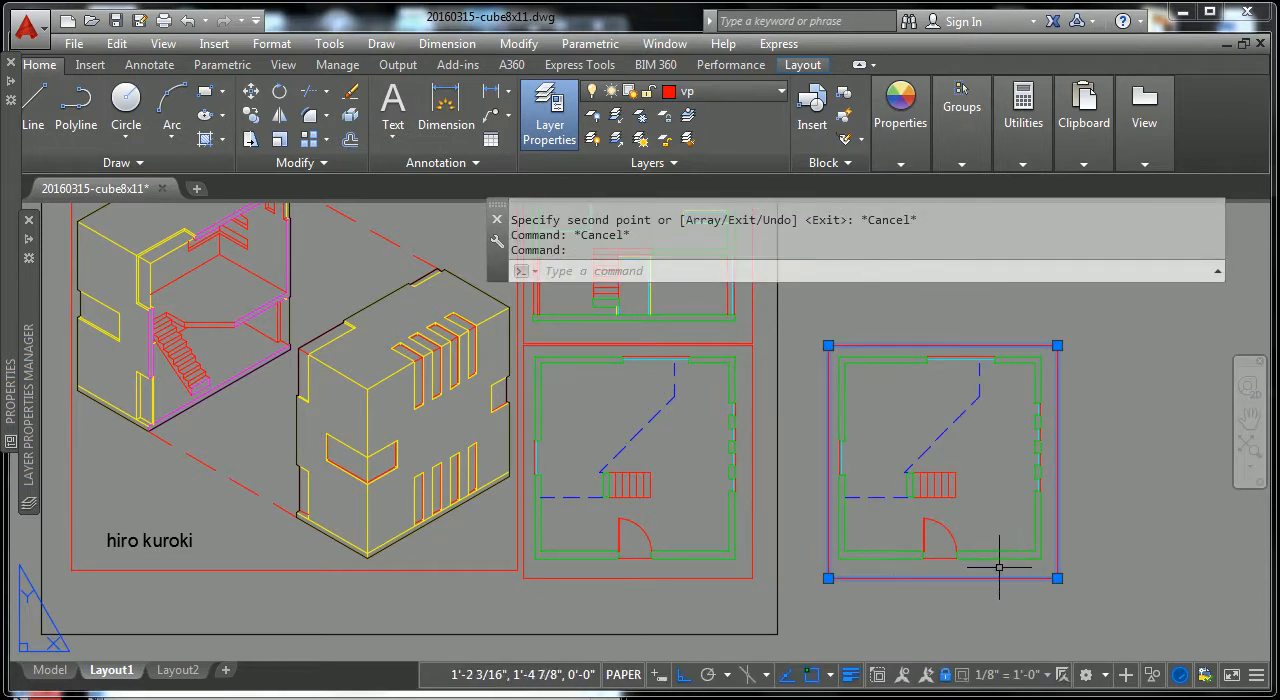
key(Escape)
Step: Stretch the copied viewport's upper-right corner outward to a bit more than double its width and height
scroll(1060, 420, down, 5)
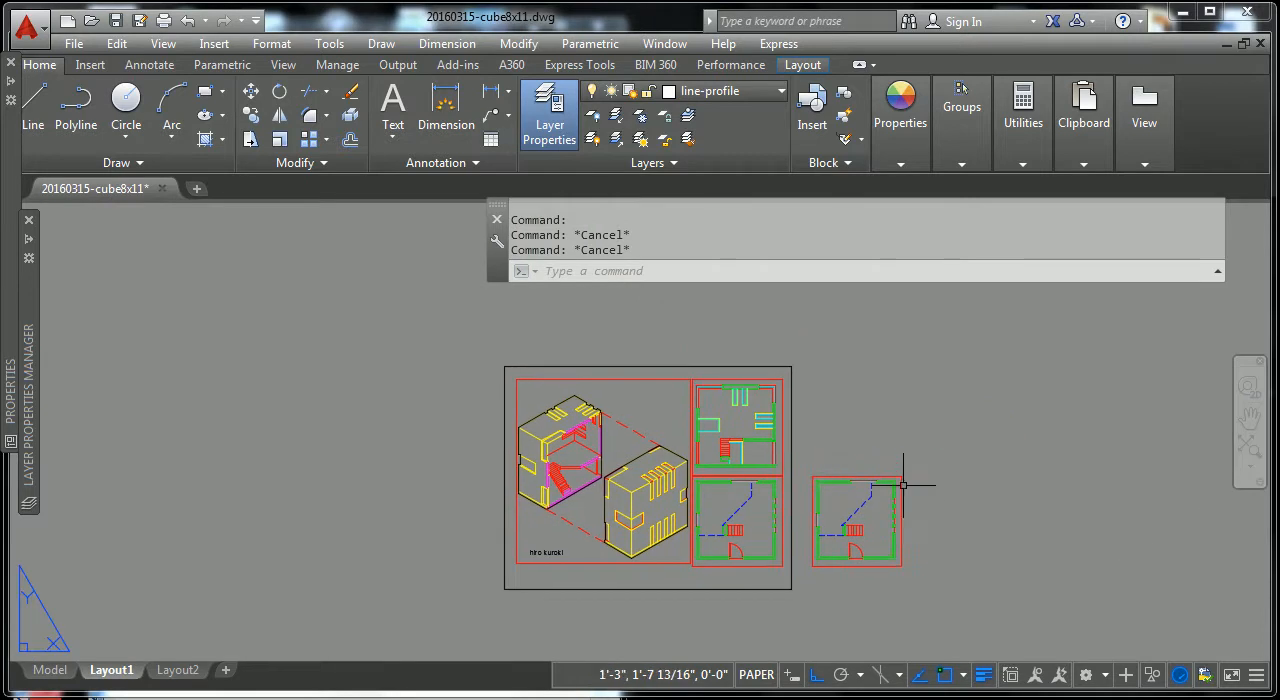
click(915, 463)
click(899, 479)
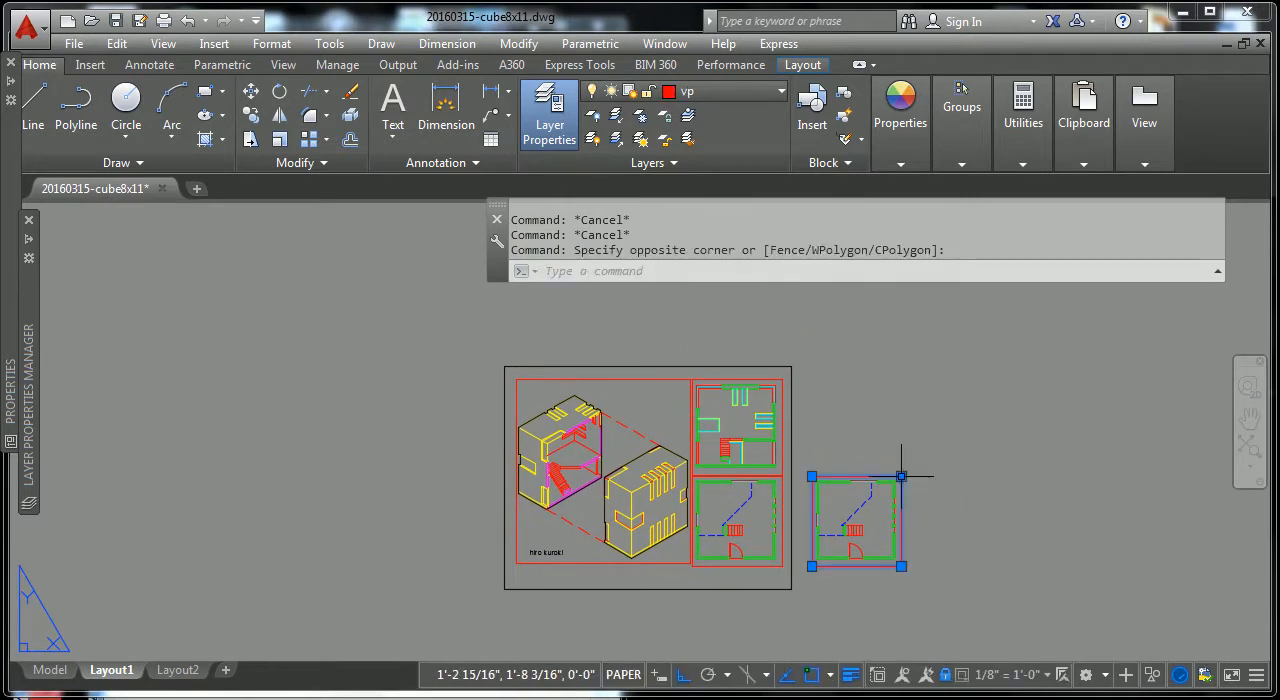
click(901, 477)
click(1011, 418)
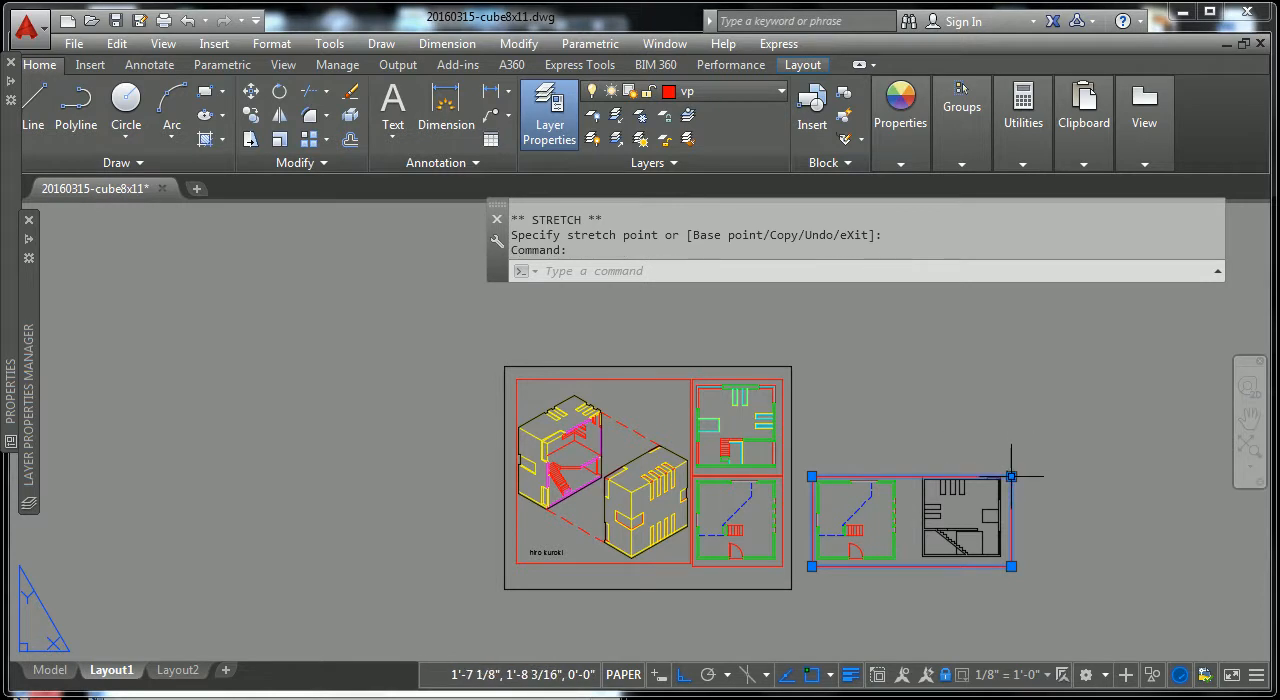
click(1011, 477)
key(Escape)
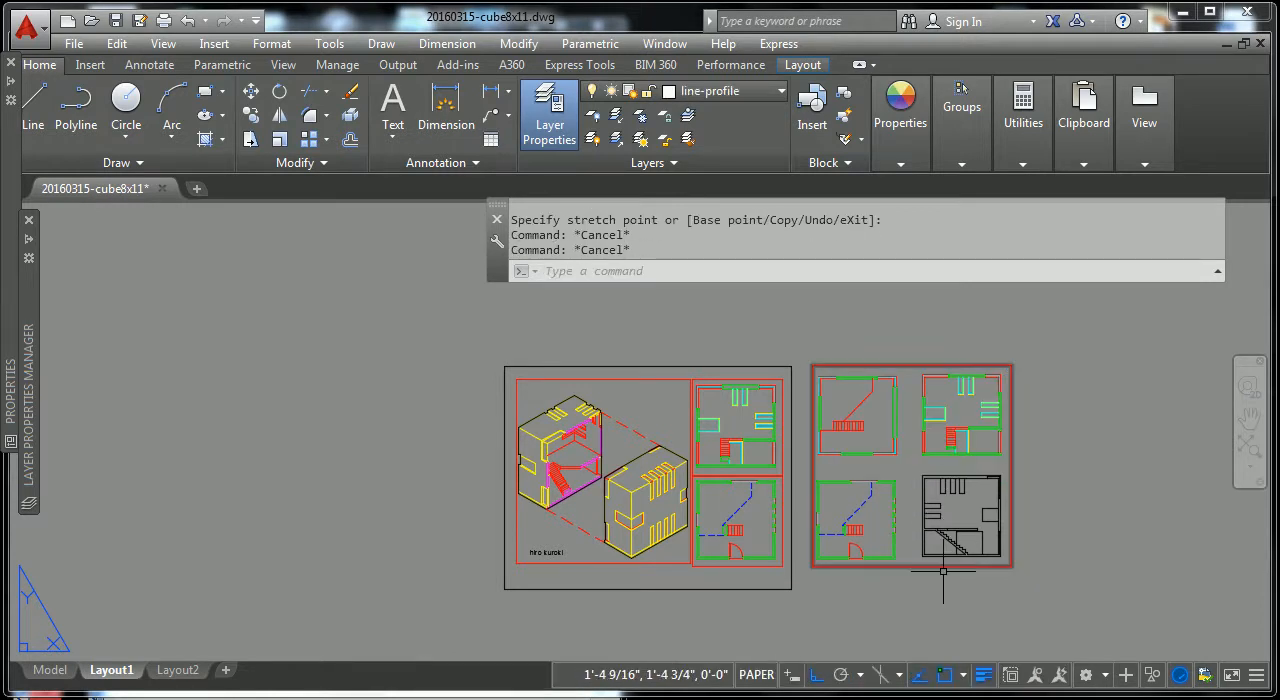
Step: Set the copied viewport's scale to 1/4" = 1'-0" and centre the lower floor plan inside it
click(937, 565)
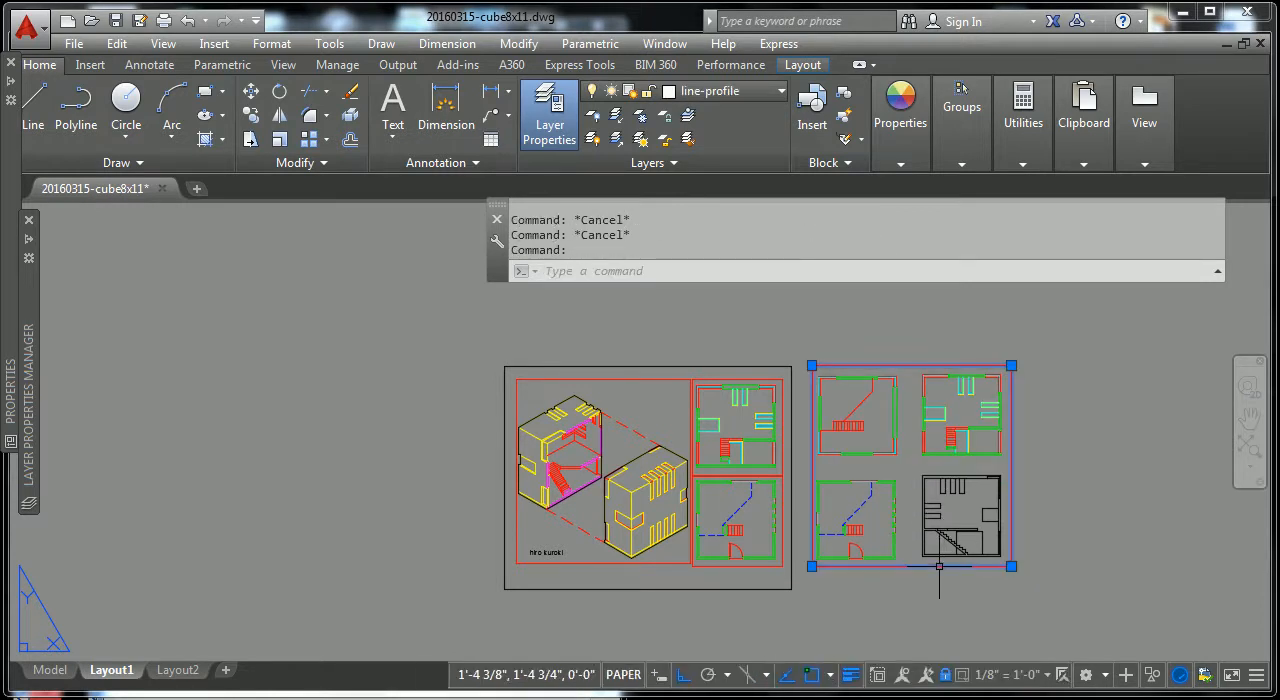
click(1043, 675)
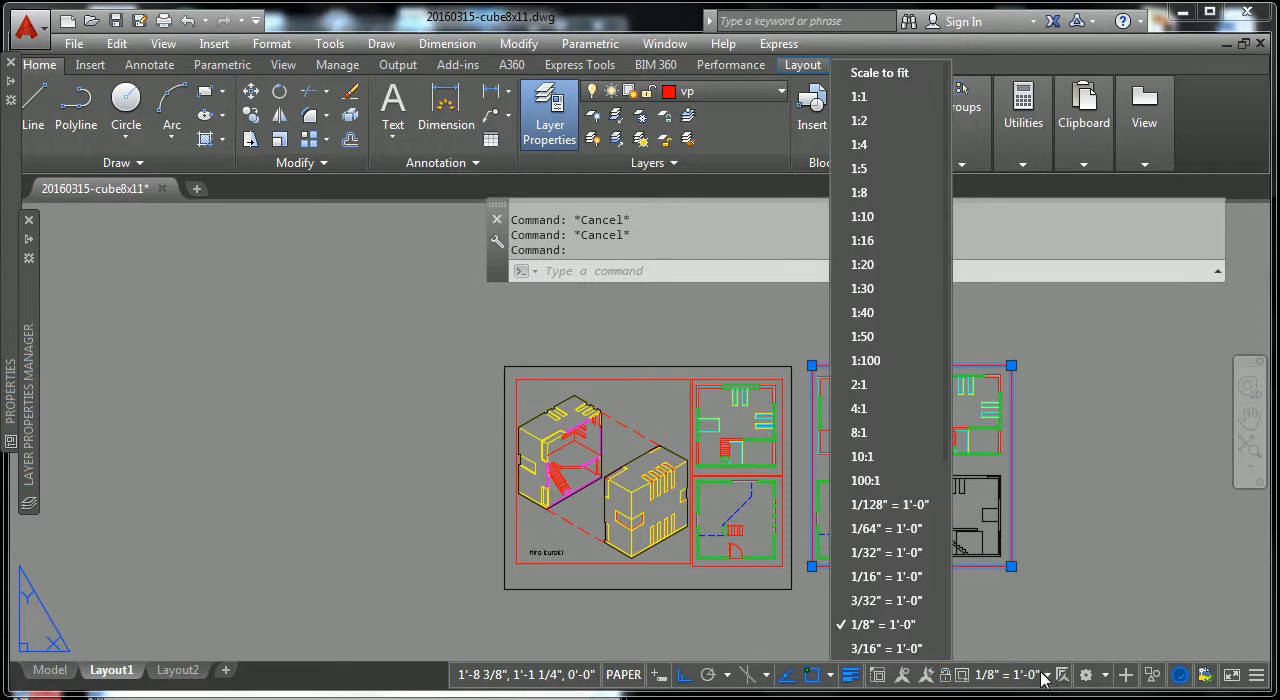
scroll(906, 640, down, 1)
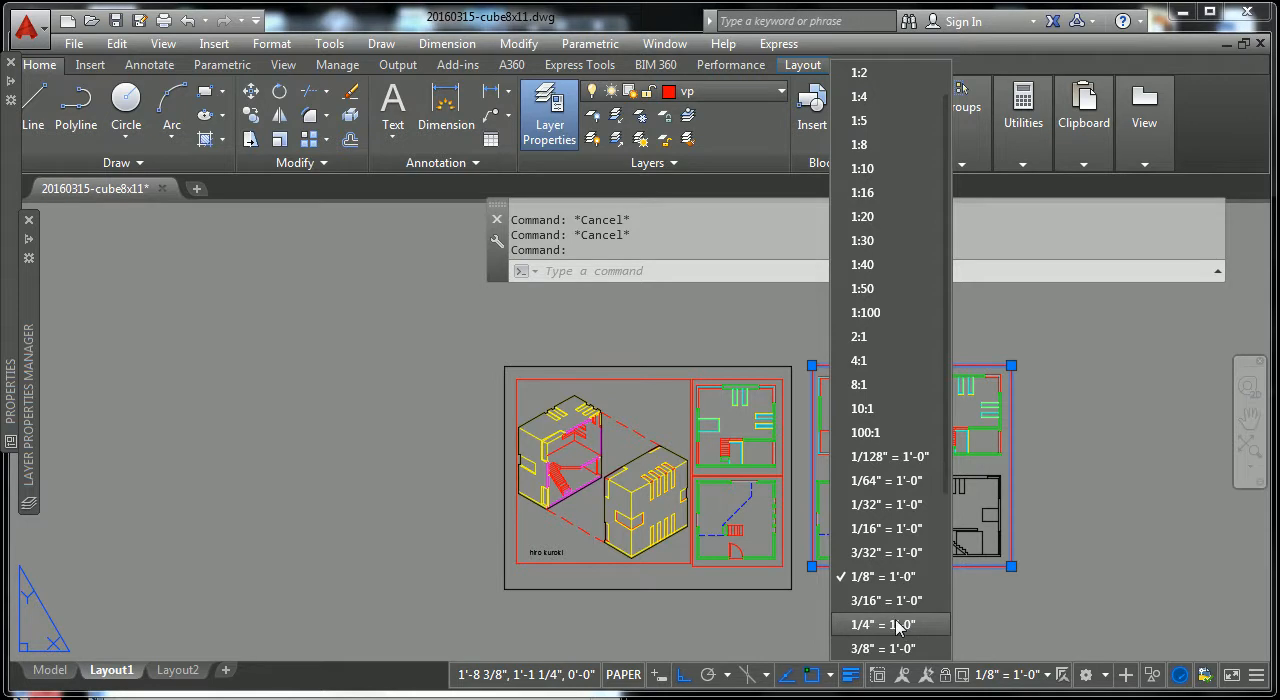
click(893, 624)
double_click(882, 518)
middle_drag(882, 518, 994, 399)
double_click(1104, 478)
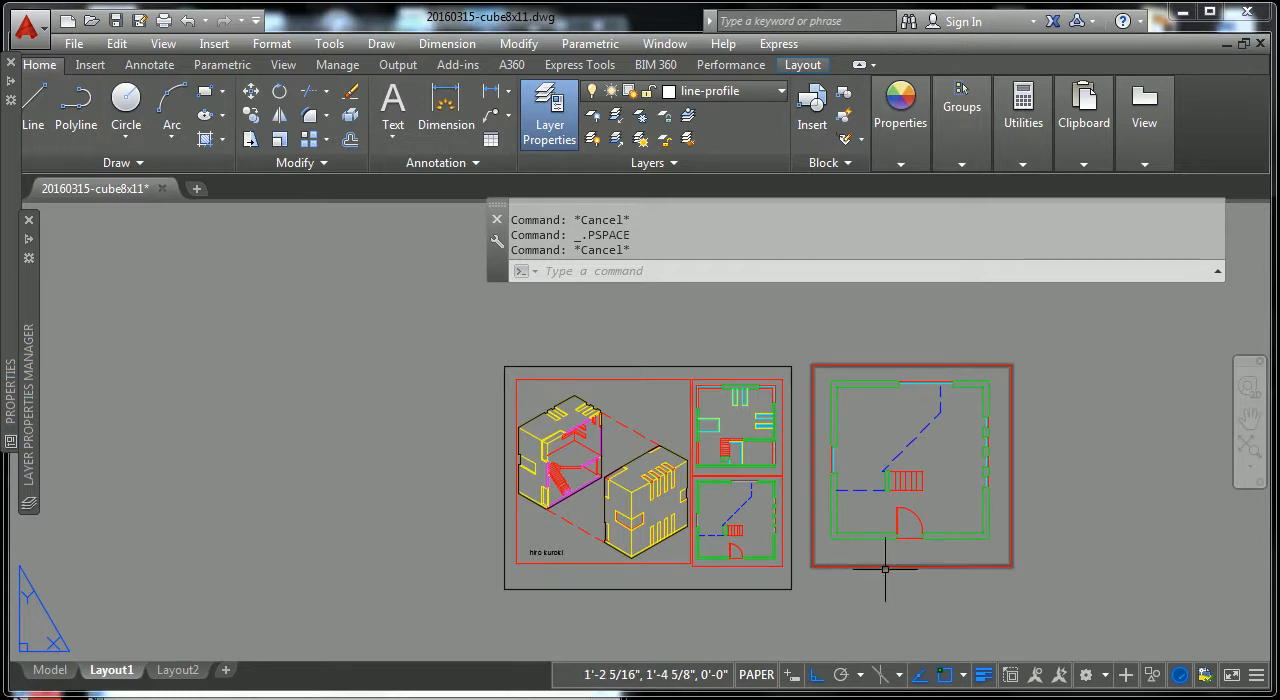
Step: Compare the line thicknesses in the sheet's lower floor plan with those in the enlarged copy
click(1057, 538)
scroll(970, 575, up, 2)
scroll(757, 520, up, 4)
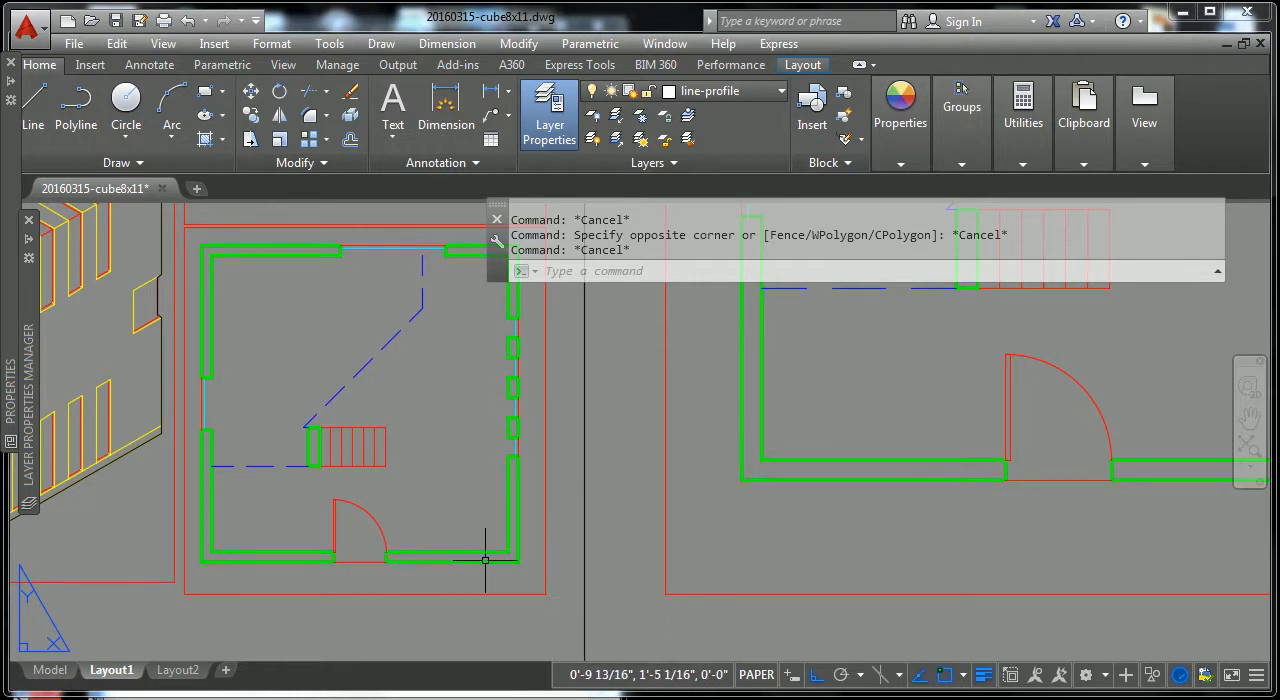
scroll(871, 426, down, 2)
scroll(871, 426, down, 3)
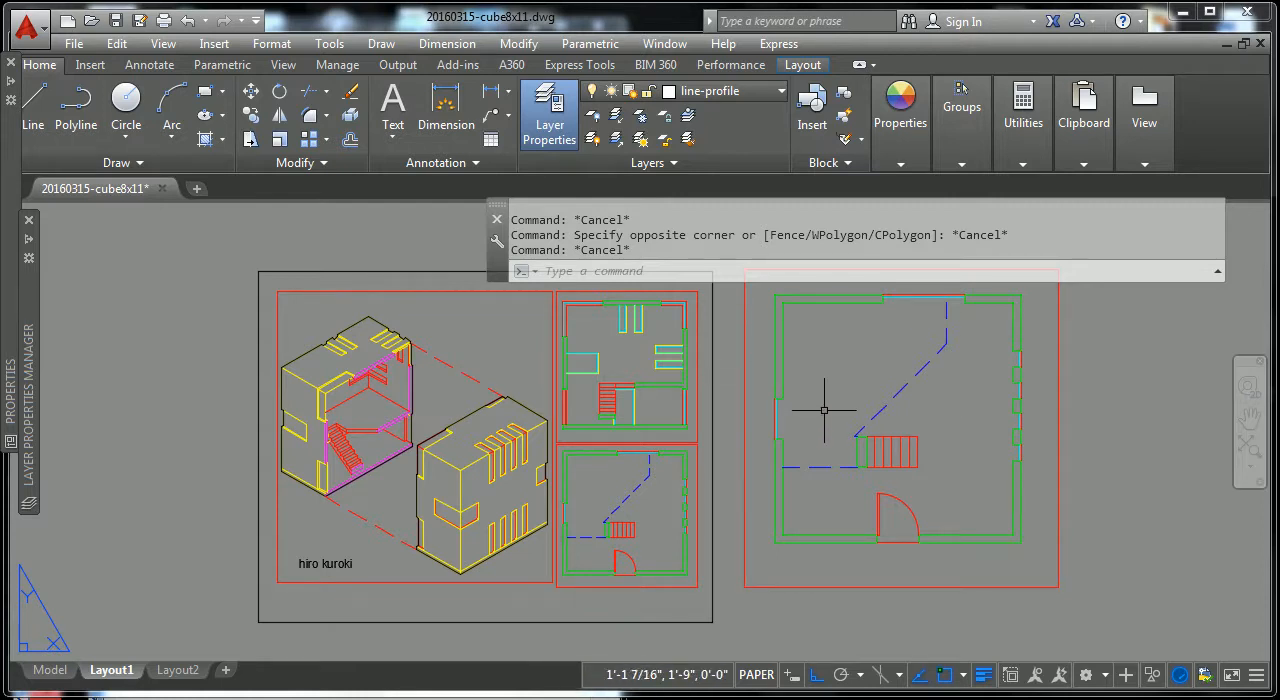
click(737, 443)
key(Escape)
scroll(720, 429, up, 2)
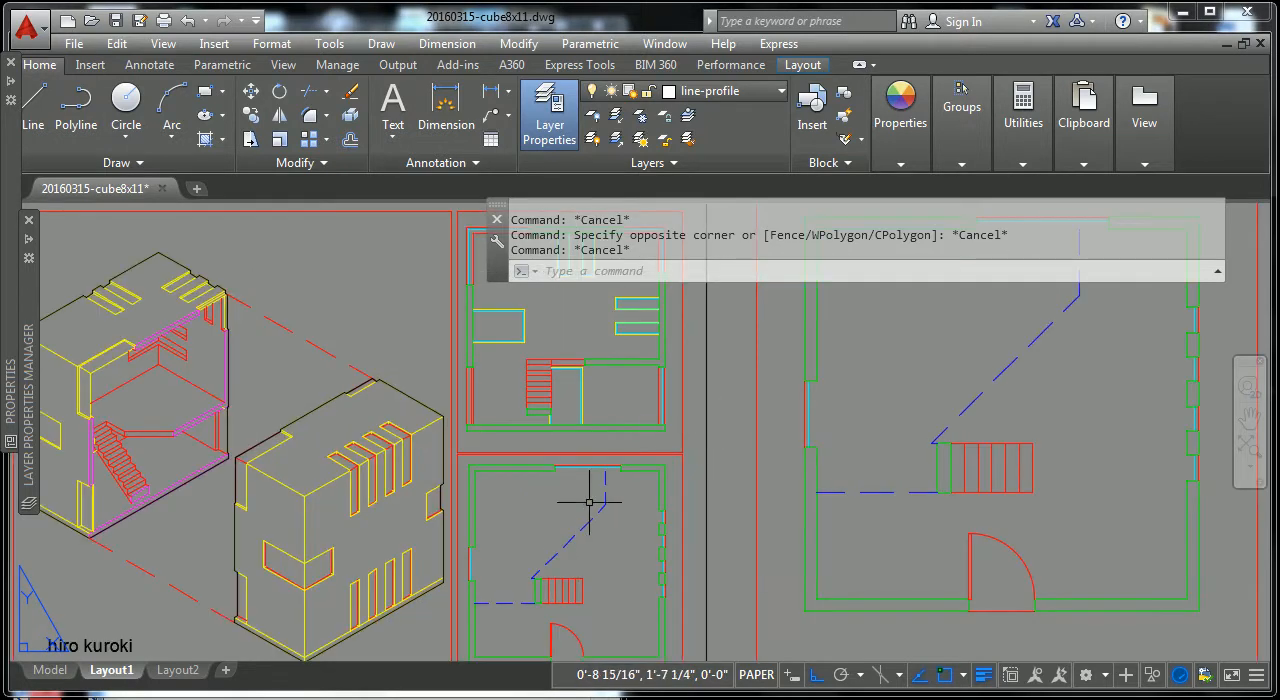
Step: Enter the upper floor plan's viewport and check which layer the yellow outline around the cyan glass line belongs to
middle_drag(598, 452, 594, 565)
scroll(581, 460, up, 4)
scroll(617, 424, down, 2)
middle_drag(589, 451, 592, 464)
scroll(646, 423, up, 8)
click(636, 384)
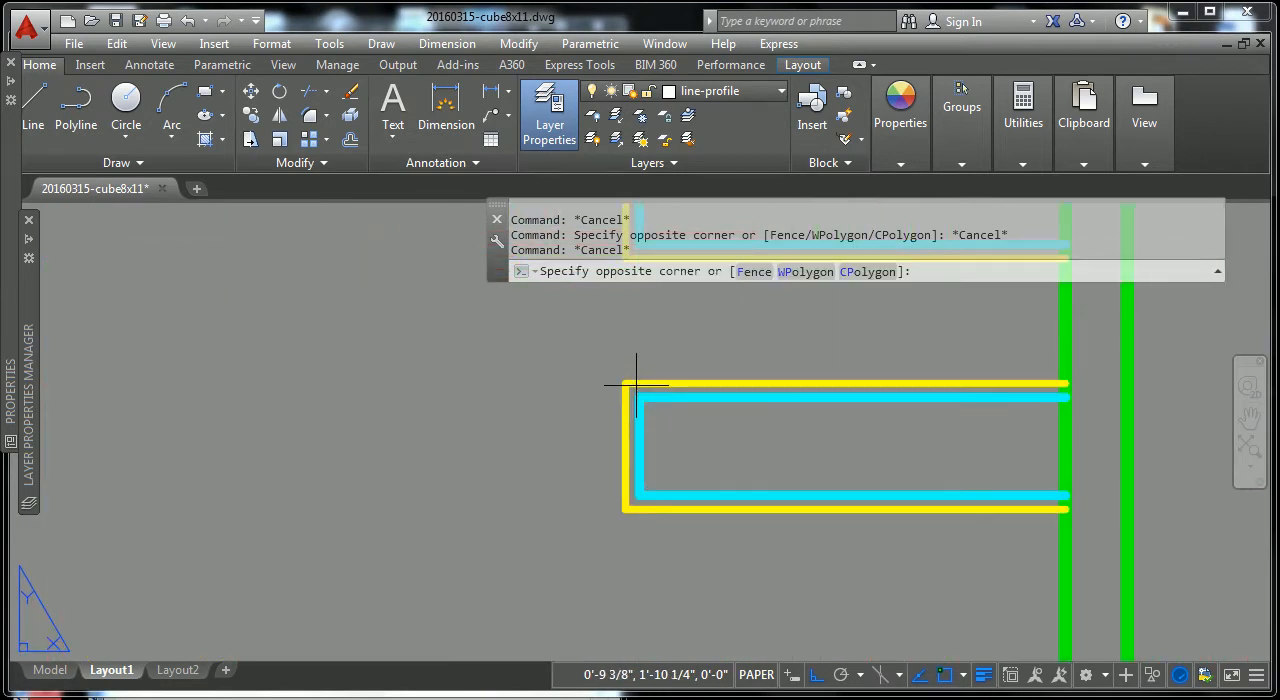
double_click(634, 381)
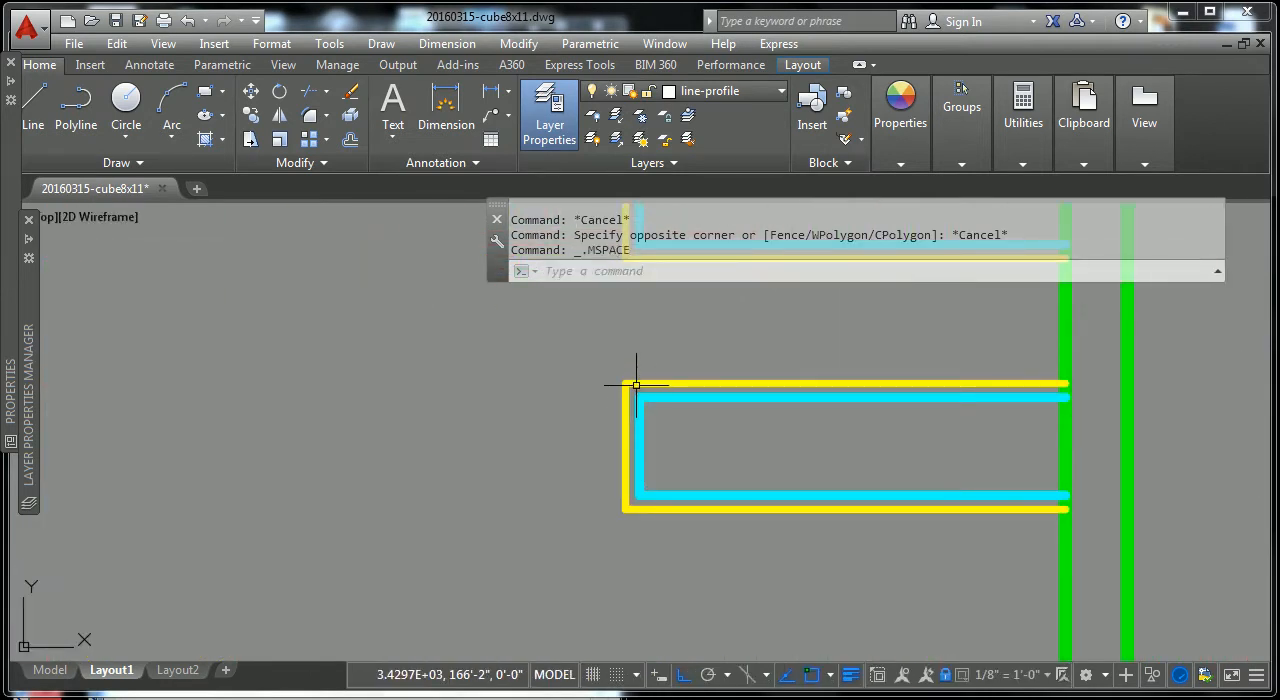
click(630, 382)
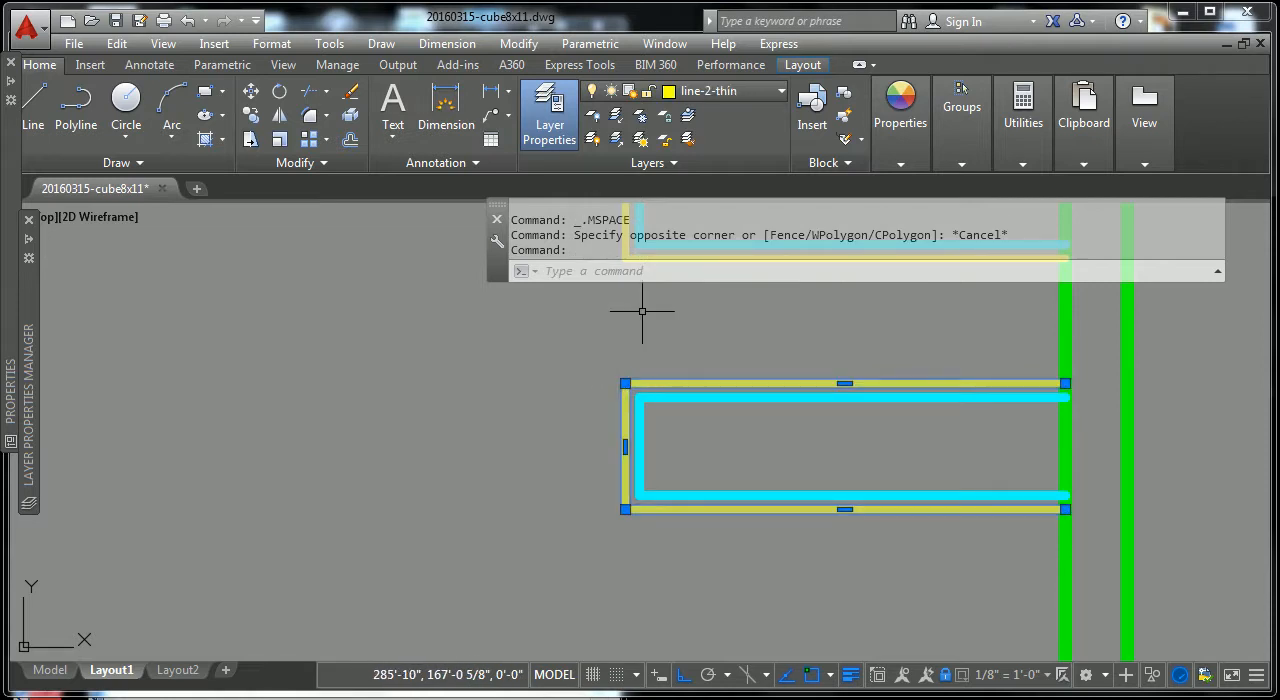
key(Escape)
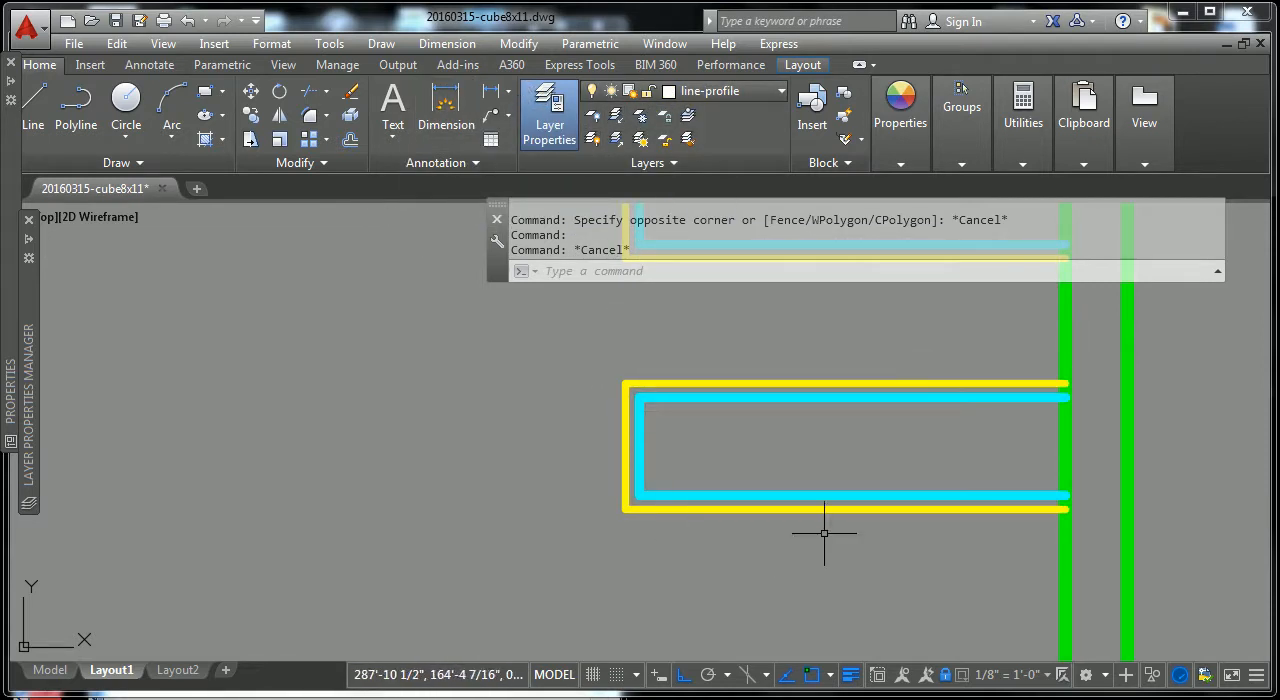
Step: Set the line-2-thin layer's lineweight to 0.09 mm
scroll(763, 383, down, 2)
scroll(763, 383, down, 3)
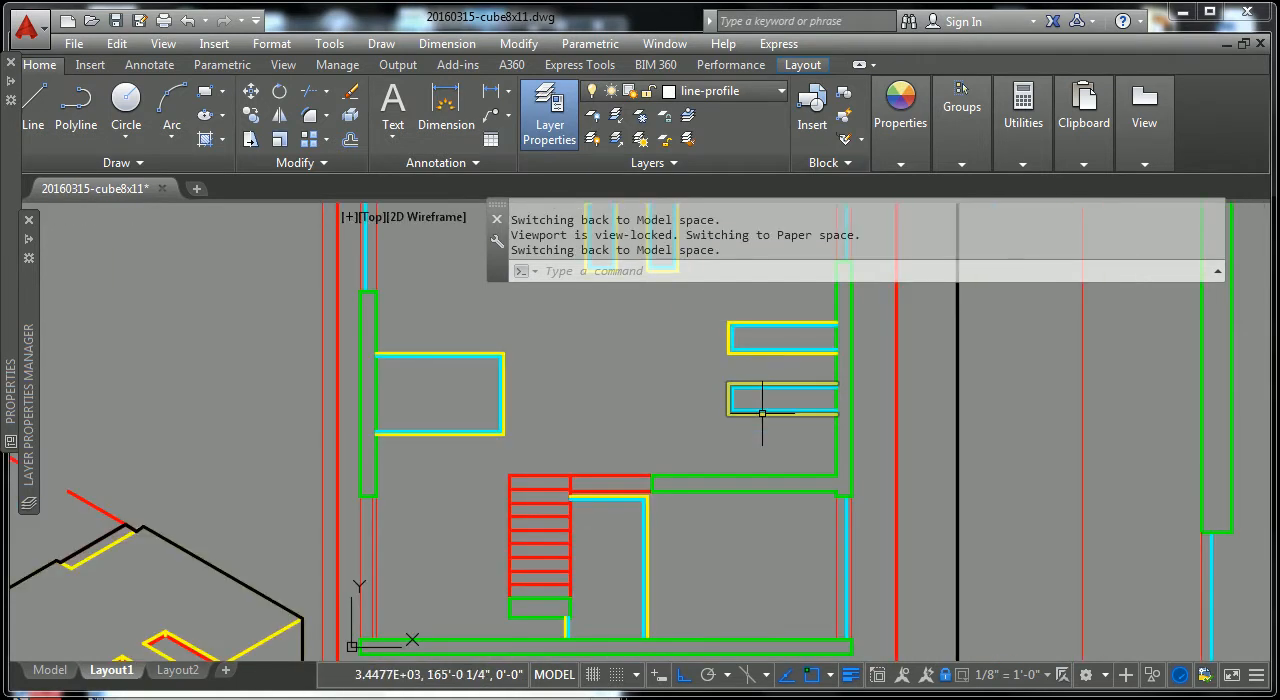
scroll(729, 434, up, 2)
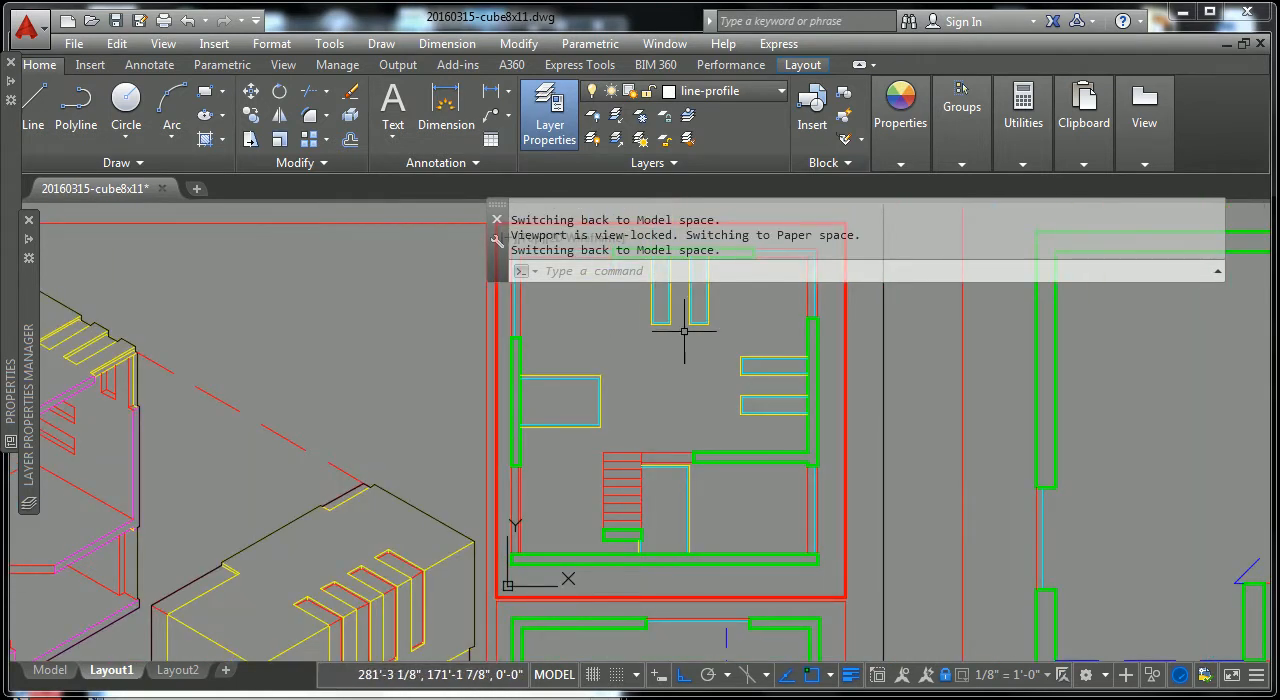
middle_drag(622, 398, 634, 449)
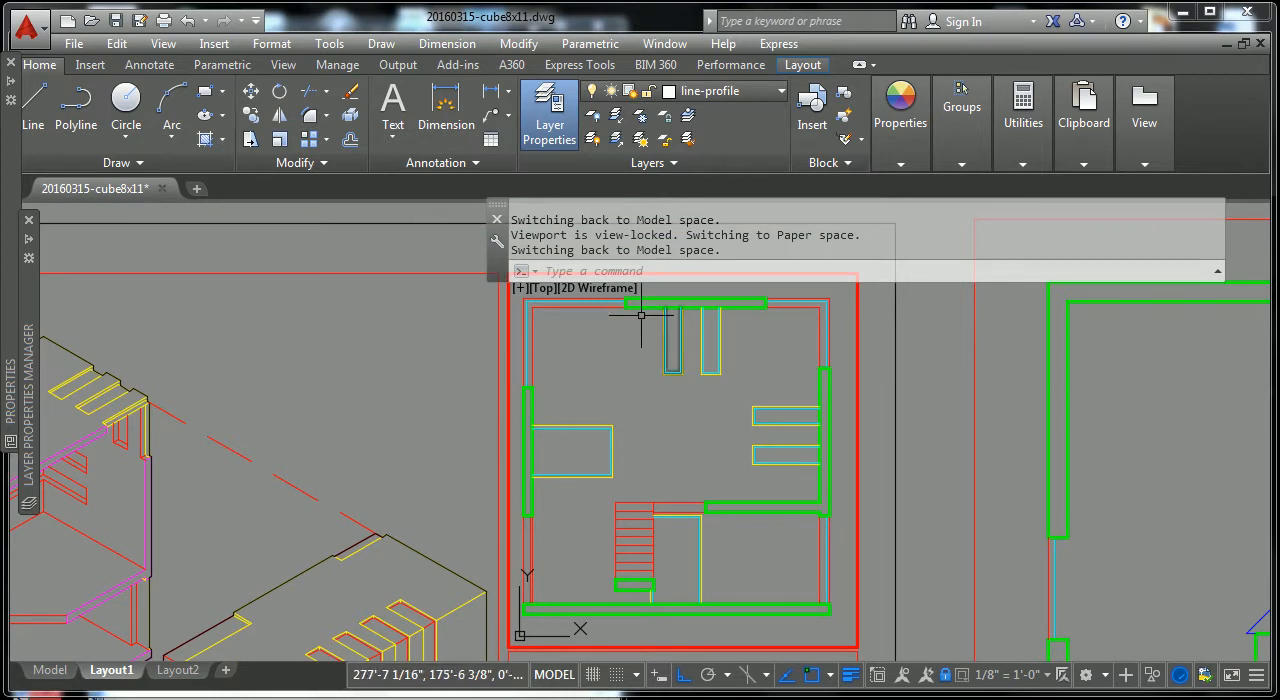
key(Escape)
key(Escape)
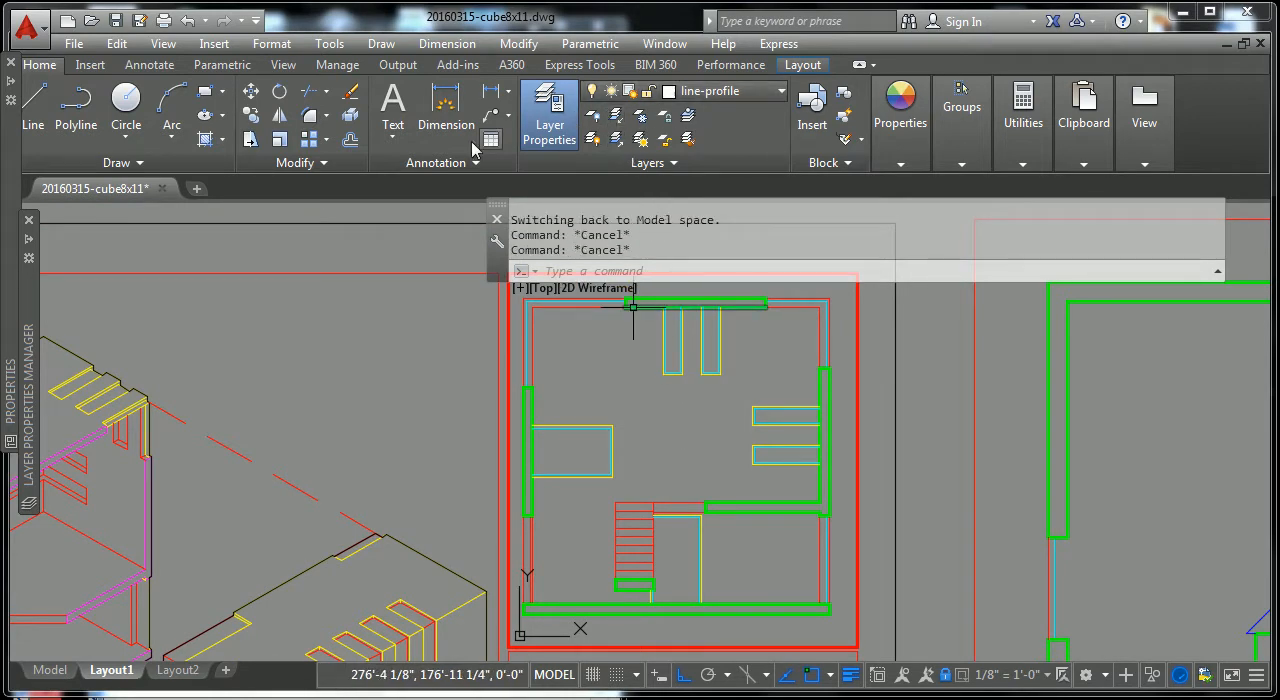
mouse_move(35, 243)
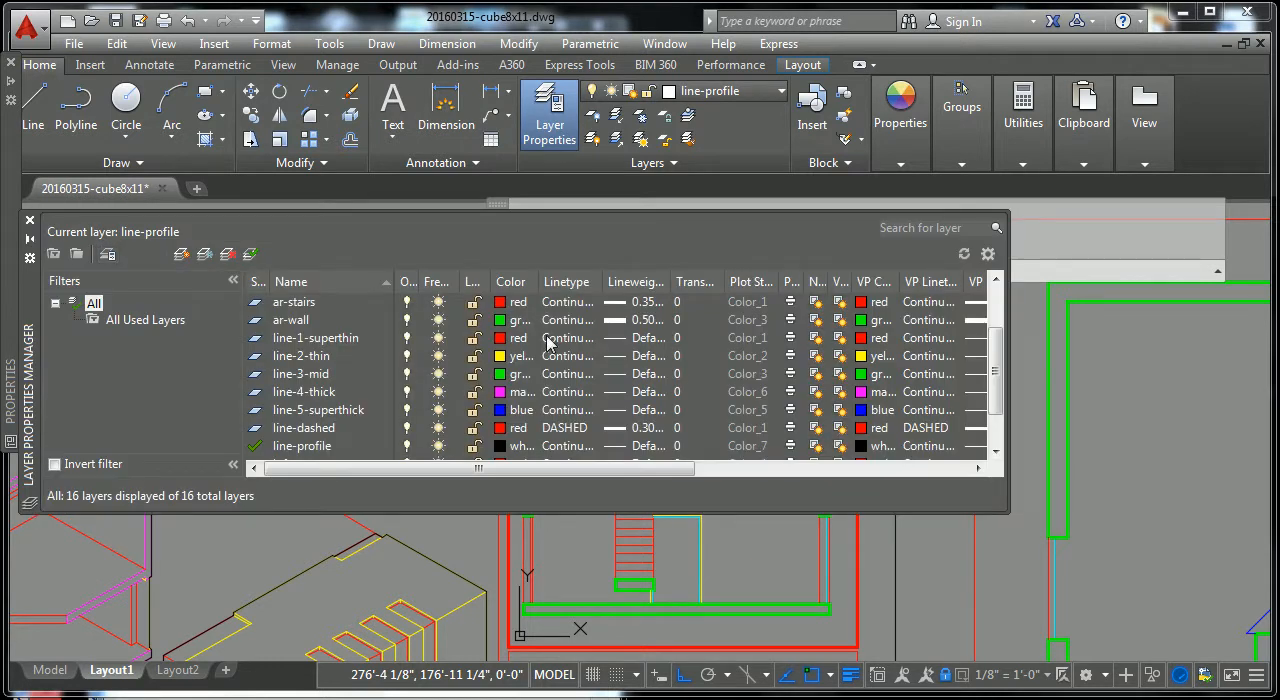
click(330, 357)
click(637, 357)
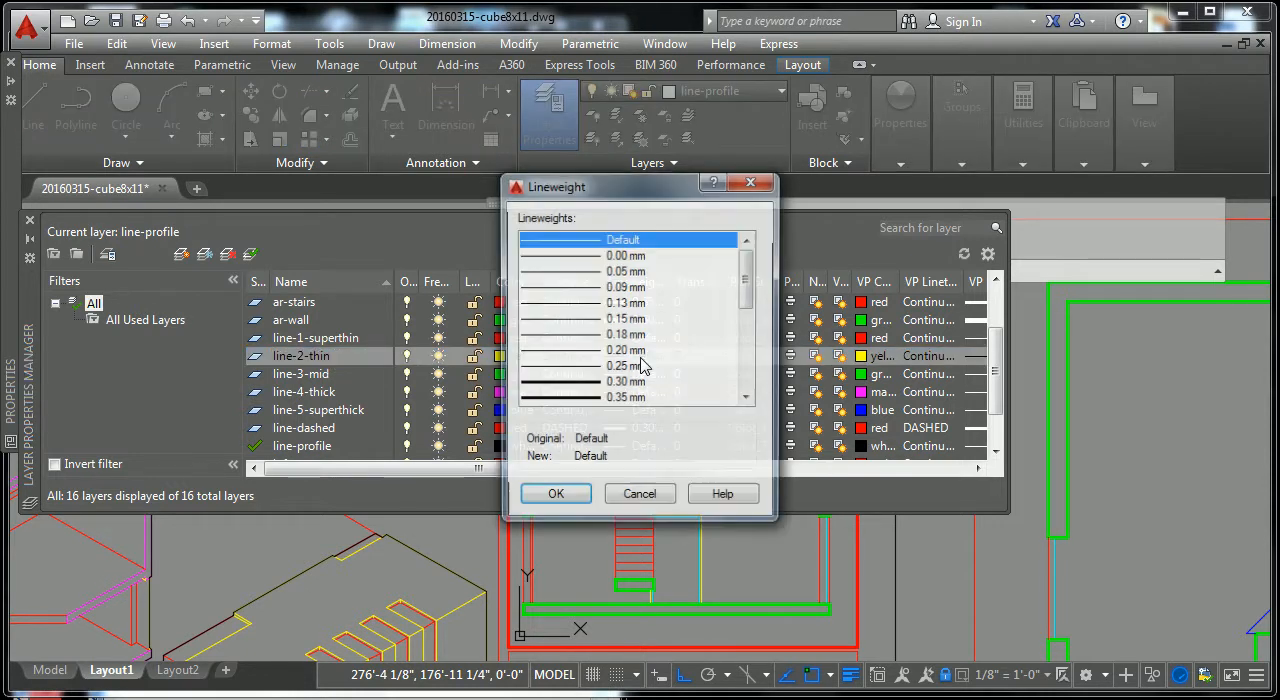
scroll(750, 303, down, 1)
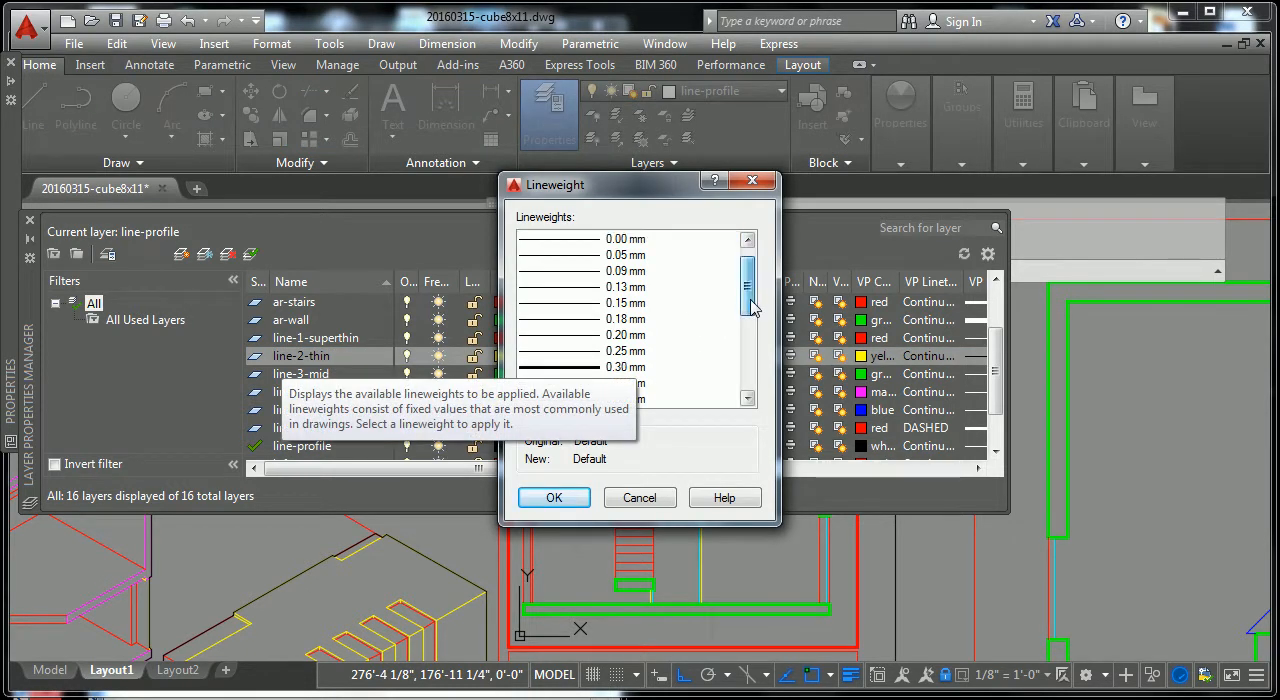
click(586, 257)
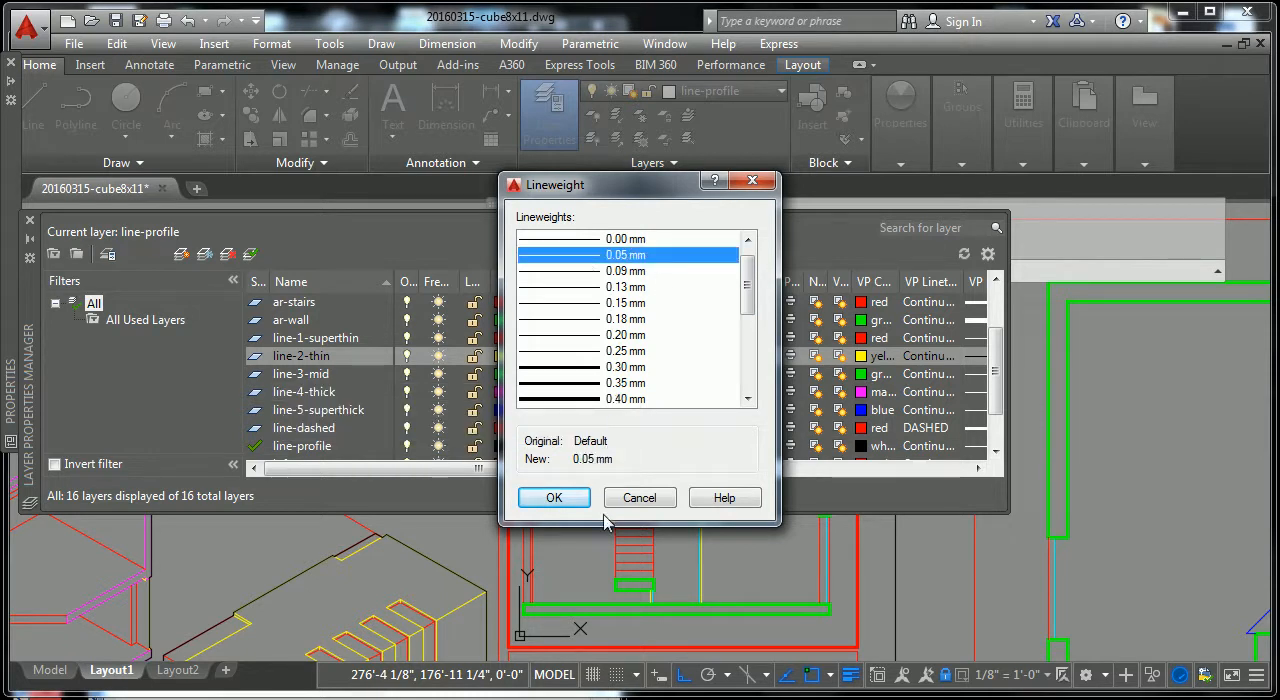
click(607, 271)
click(553, 495)
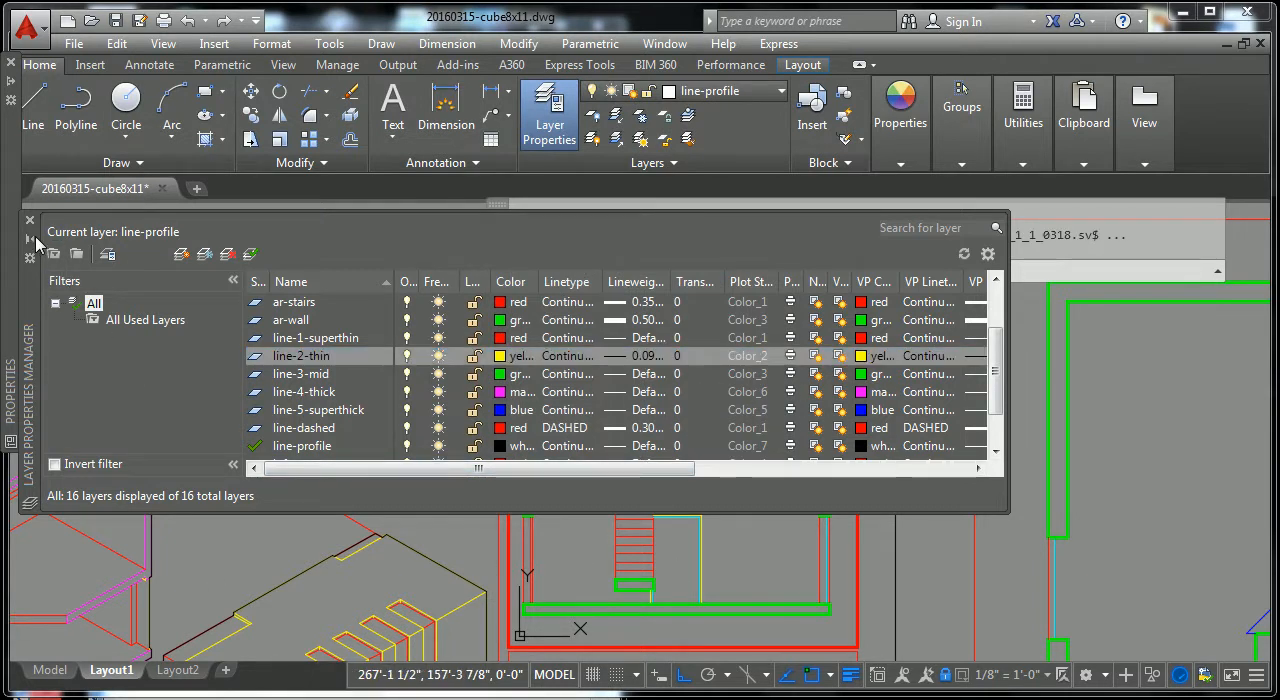
click(32, 240)
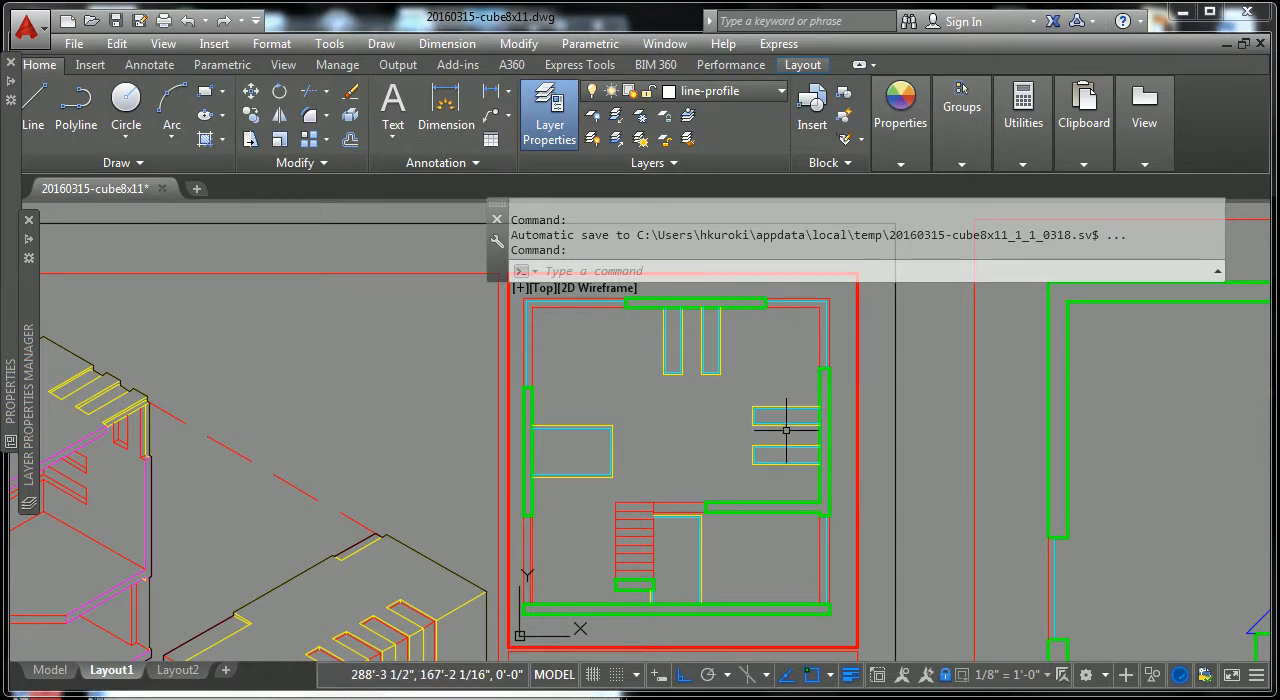
Step: Inspect the corner window's glass line in the upper floor plan and check its layer's lineweight against the other layers
scroll(720, 480, up, 3)
scroll(760, 345, up, 5)
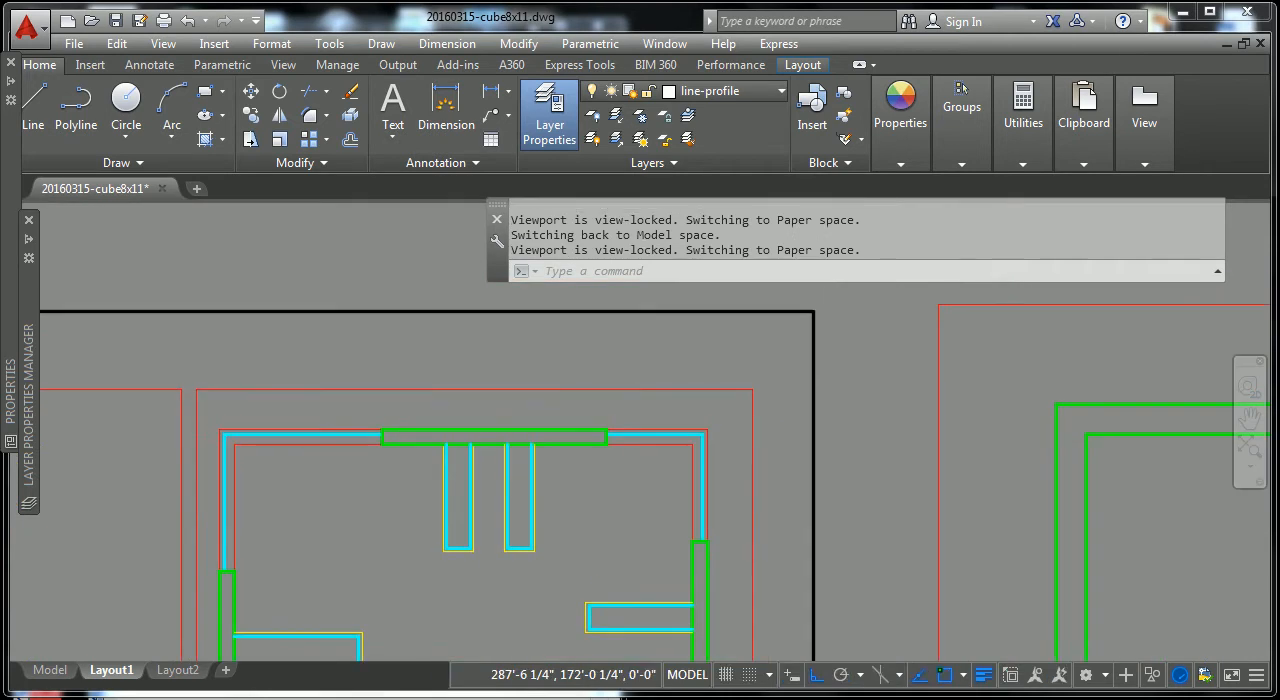
click(806, 329)
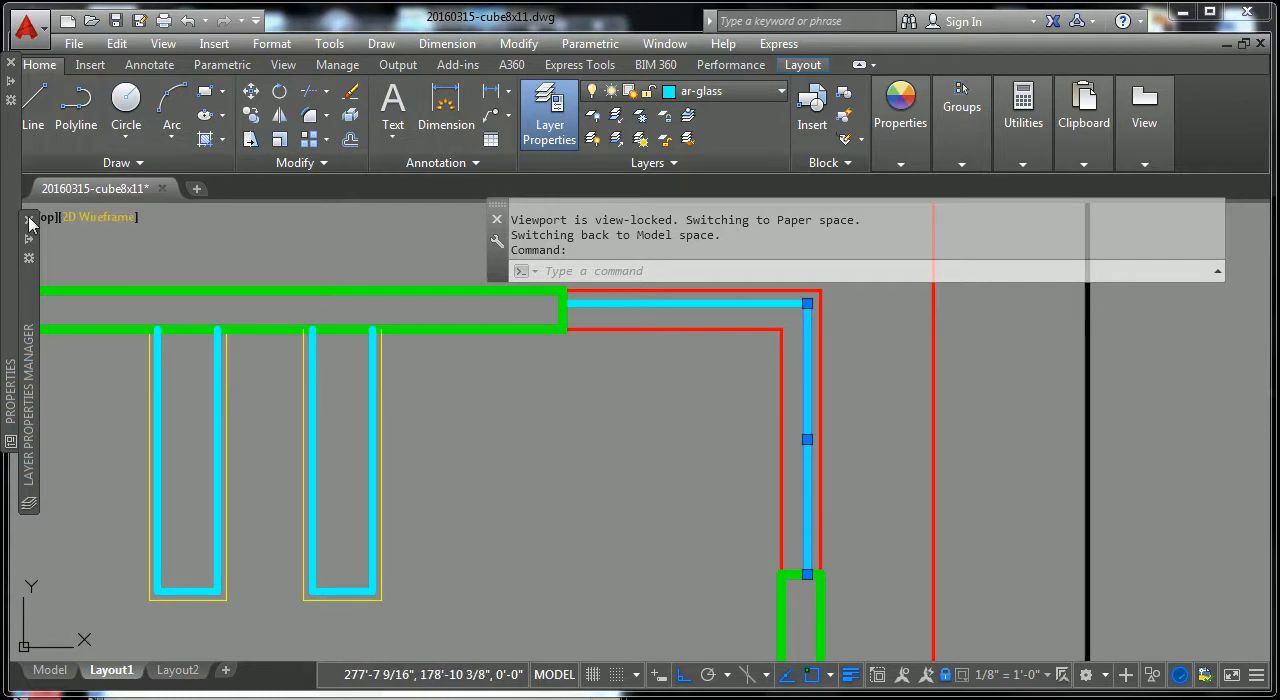
mouse_move(28, 245)
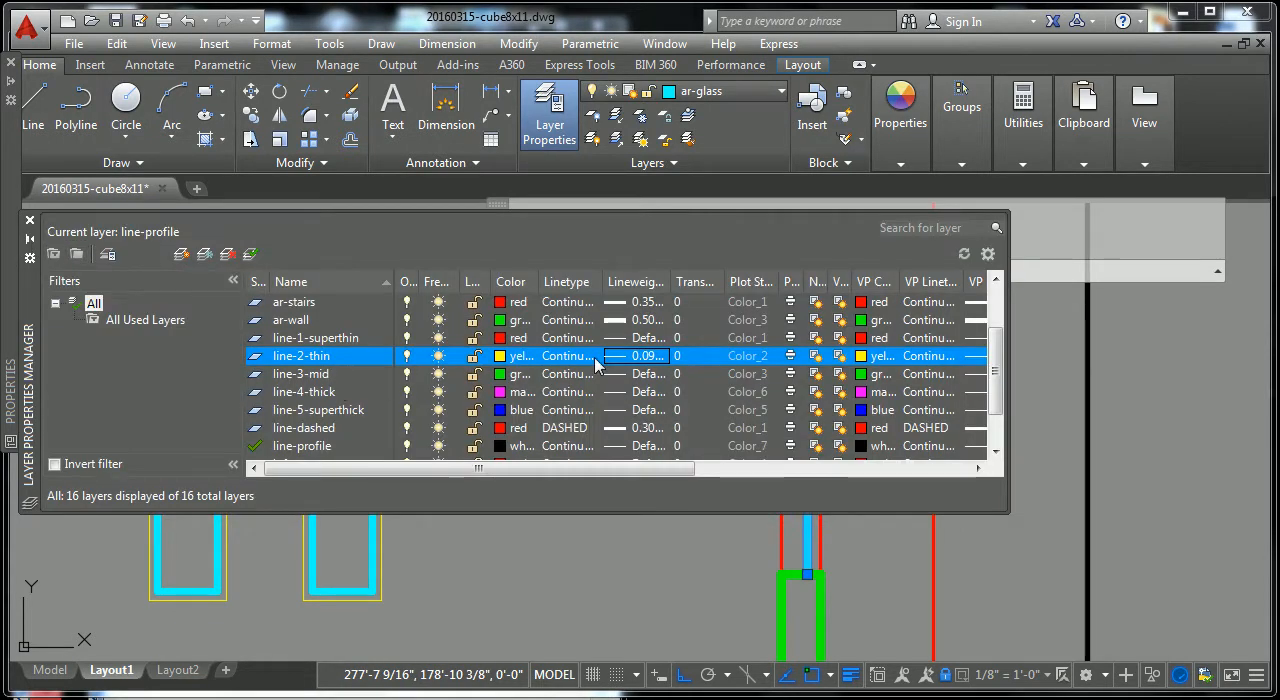
drag(1002, 370, 1003, 397)
scroll(960, 400, up, 3)
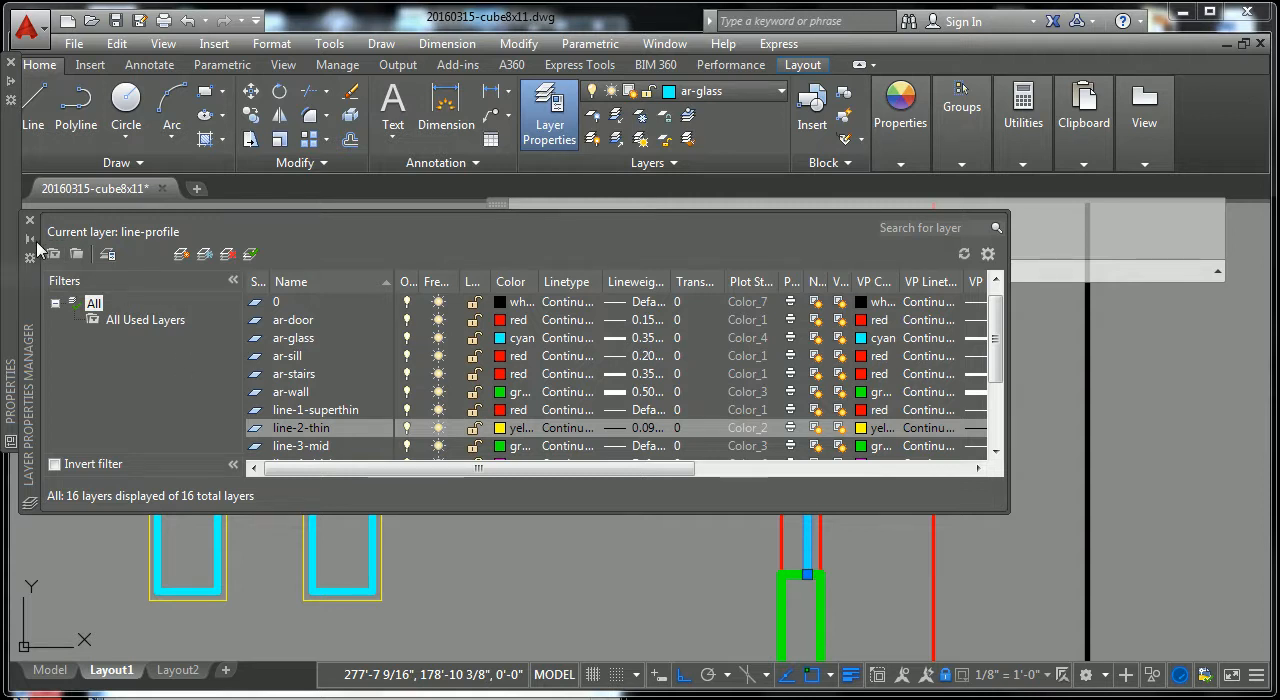
scroll(660, 537, down, 3)
scroll(686, 557, up, 4)
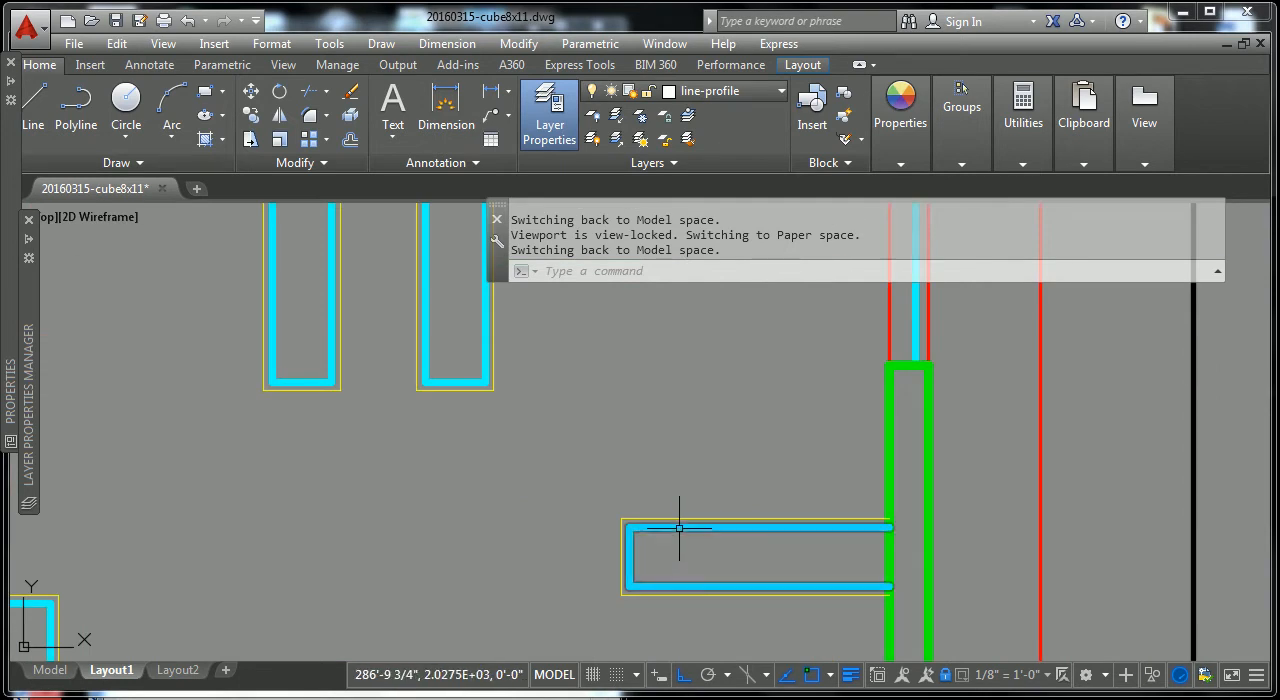
Step: Check the layers of the cyan inner line and the yellow outer outline of the narrow rectangle beside the wall
click(680, 528)
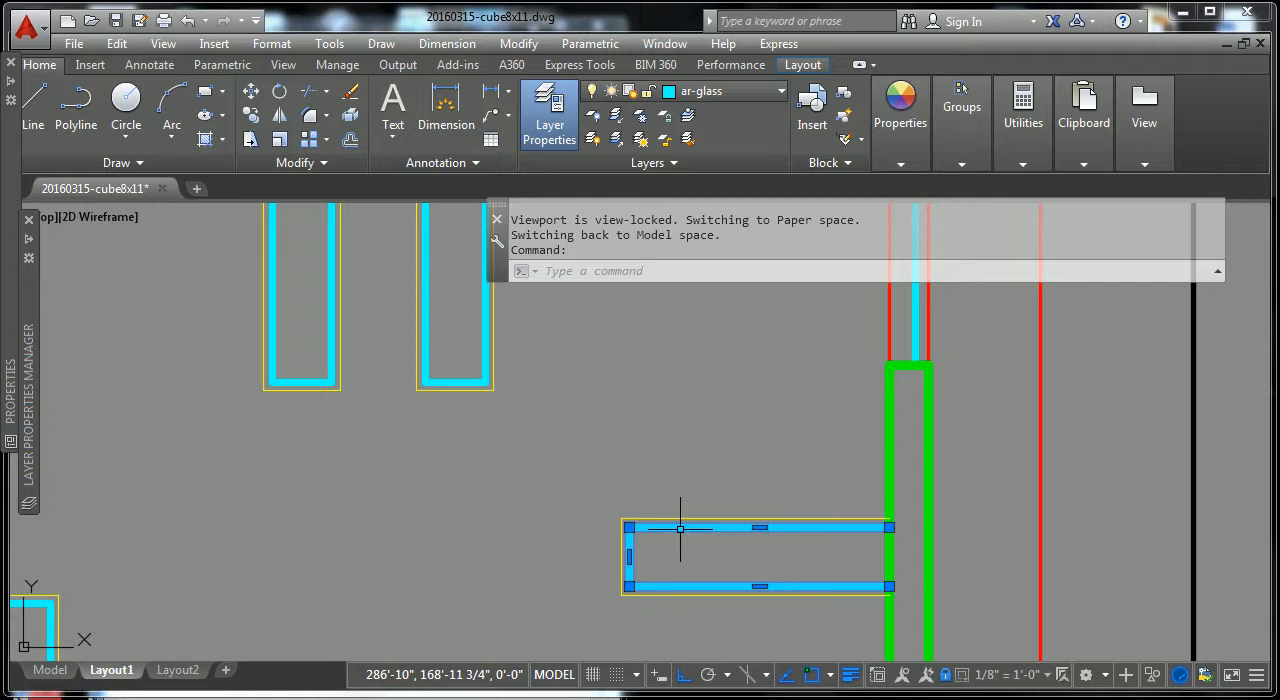
key(Escape)
key(Escape)
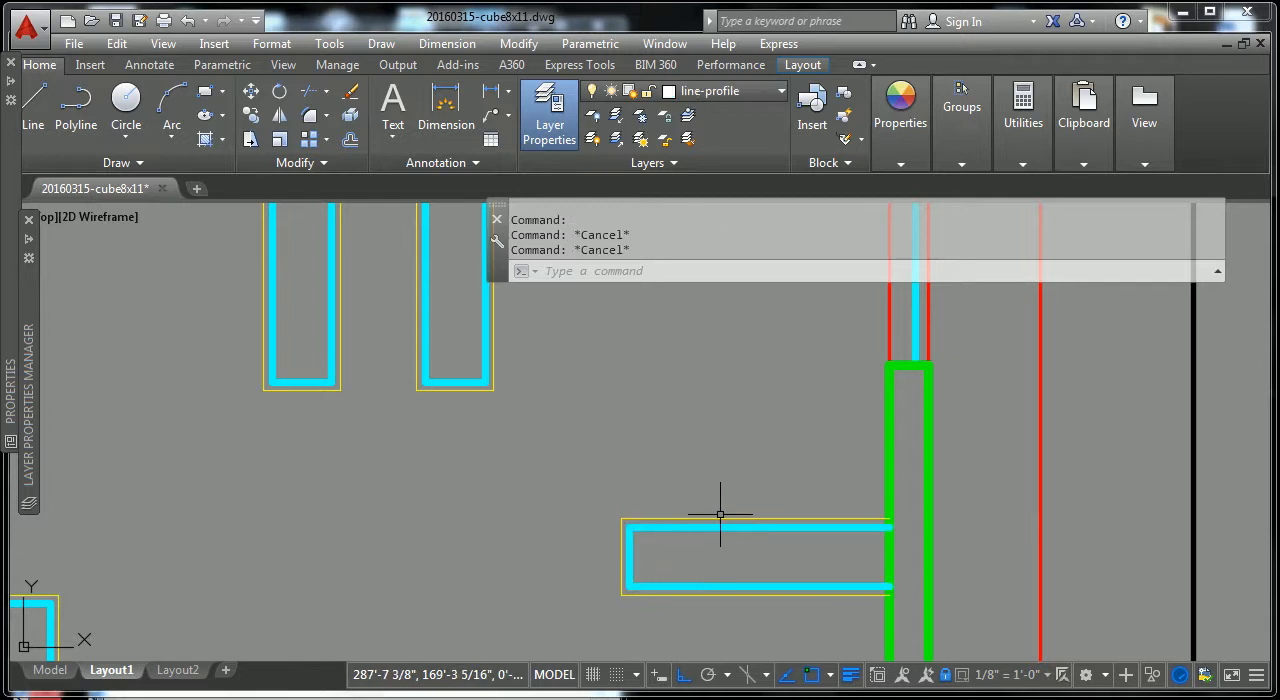
scroll(720, 517, down, 3)
scroll(716, 517, up, 4)
click(722, 522)
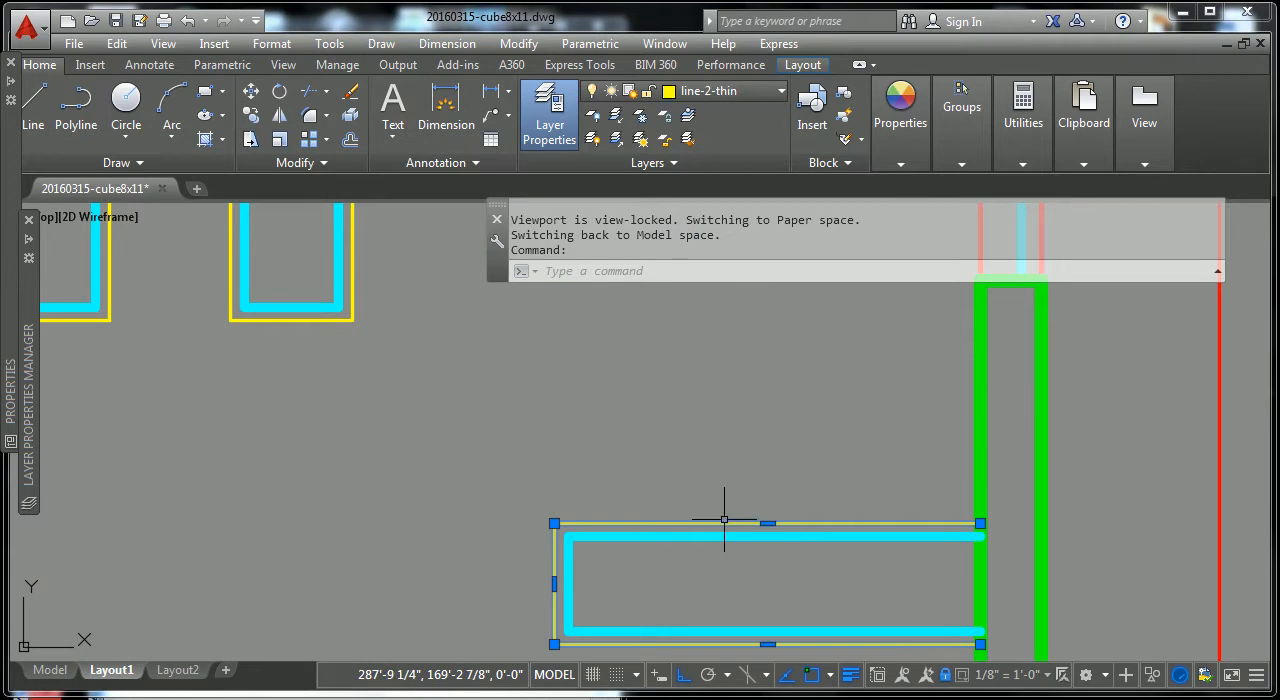
Step: Recheck the layer of the narrow rectangle's cyan inner line and compare it with the corner window's glass and the rest of the upper plan
key(Escape)
key(Escape)
click(745, 526)
click(737, 529)
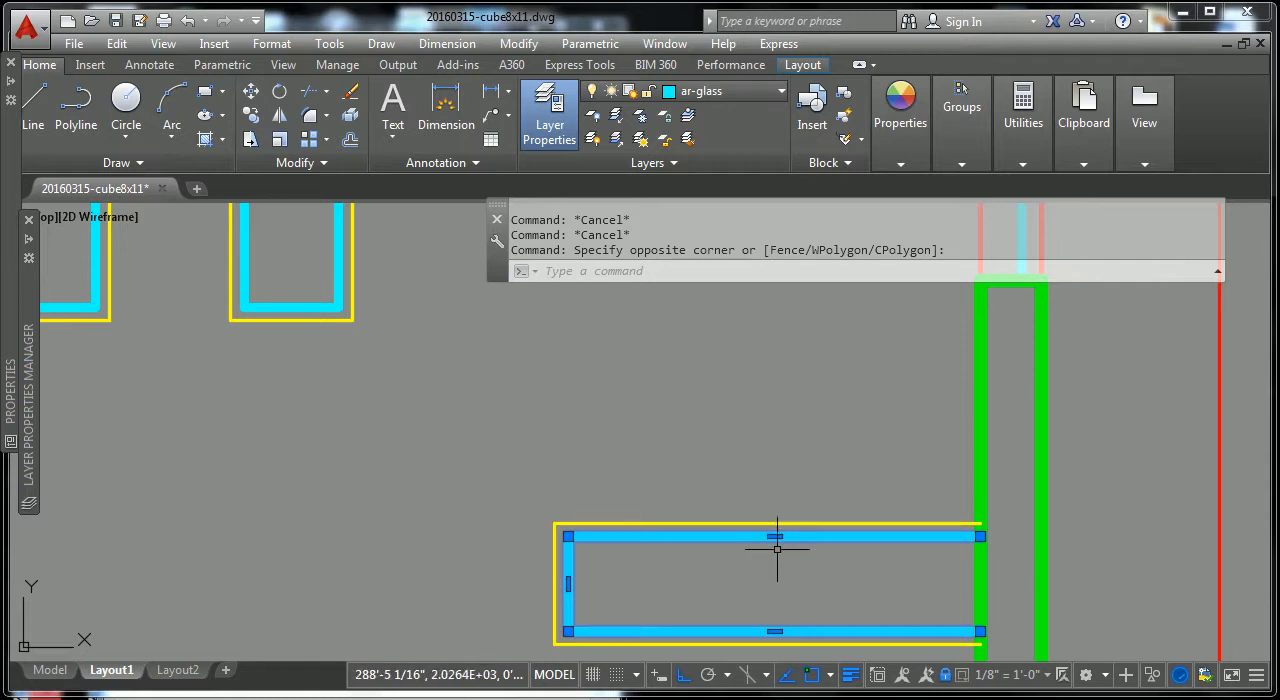
key(Escape)
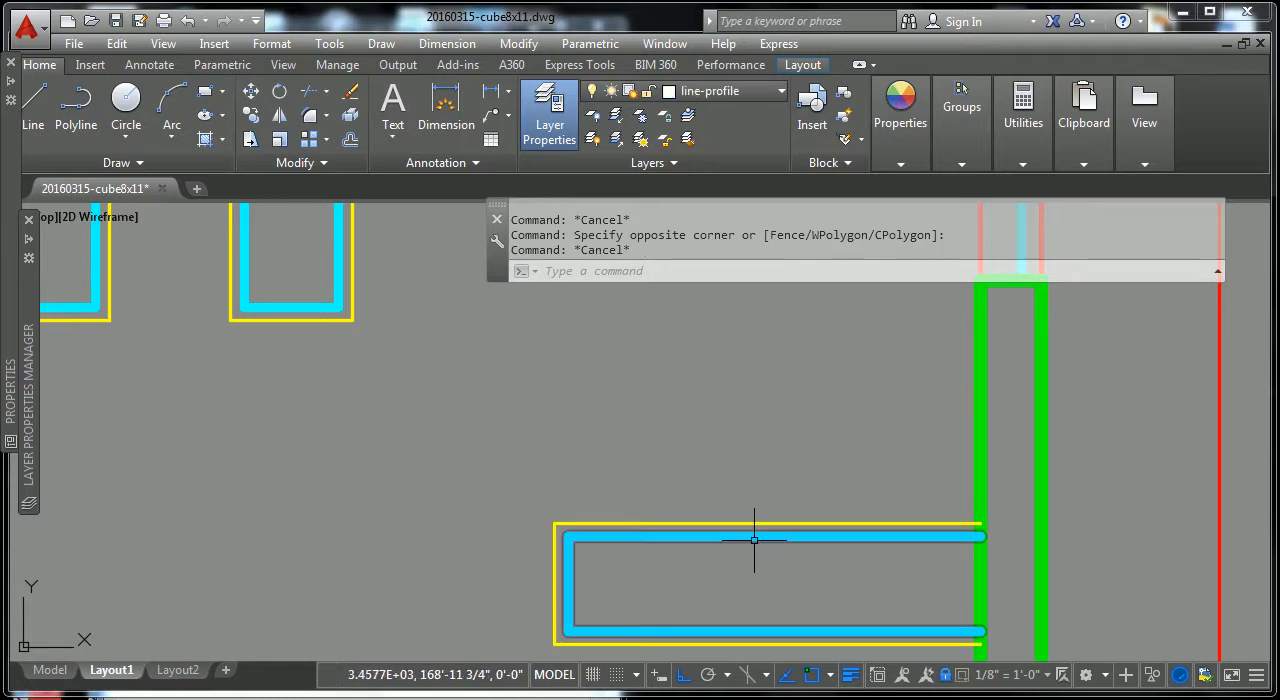
scroll(757, 535, down, 5)
scroll(633, 563, down, 2)
middle_drag(637, 554, 636, 461)
scroll(701, 473, up, 6)
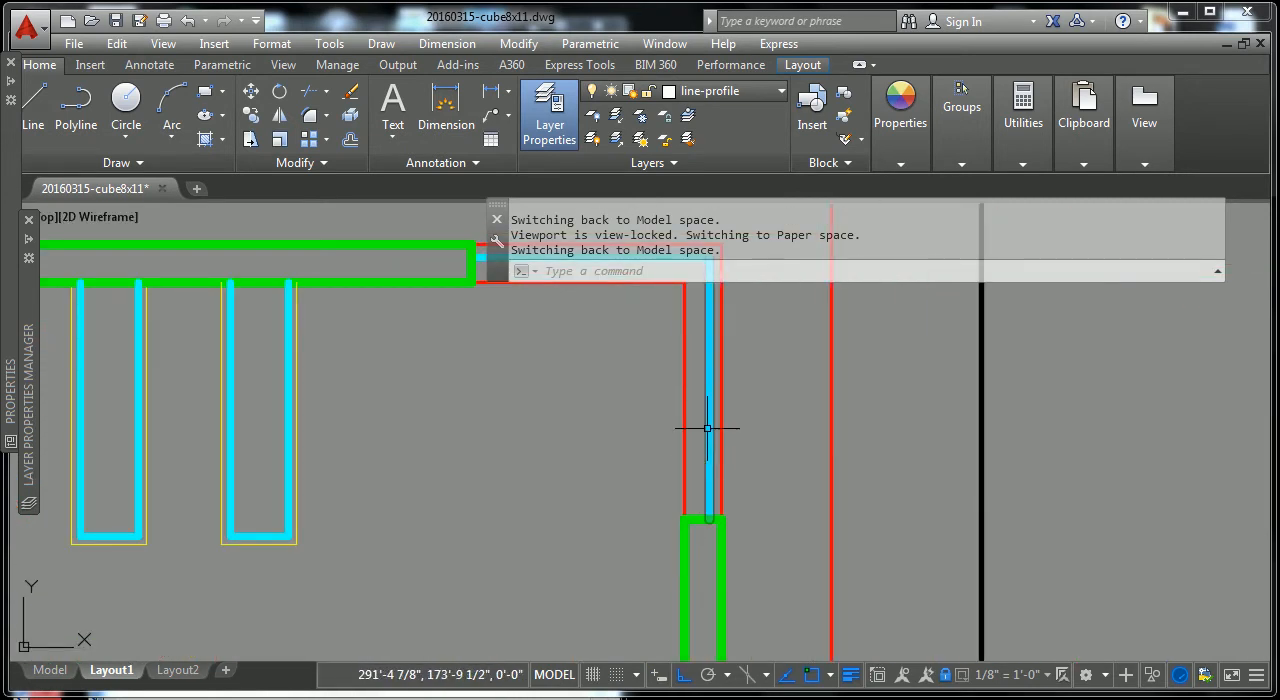
scroll(720, 508, down, 3)
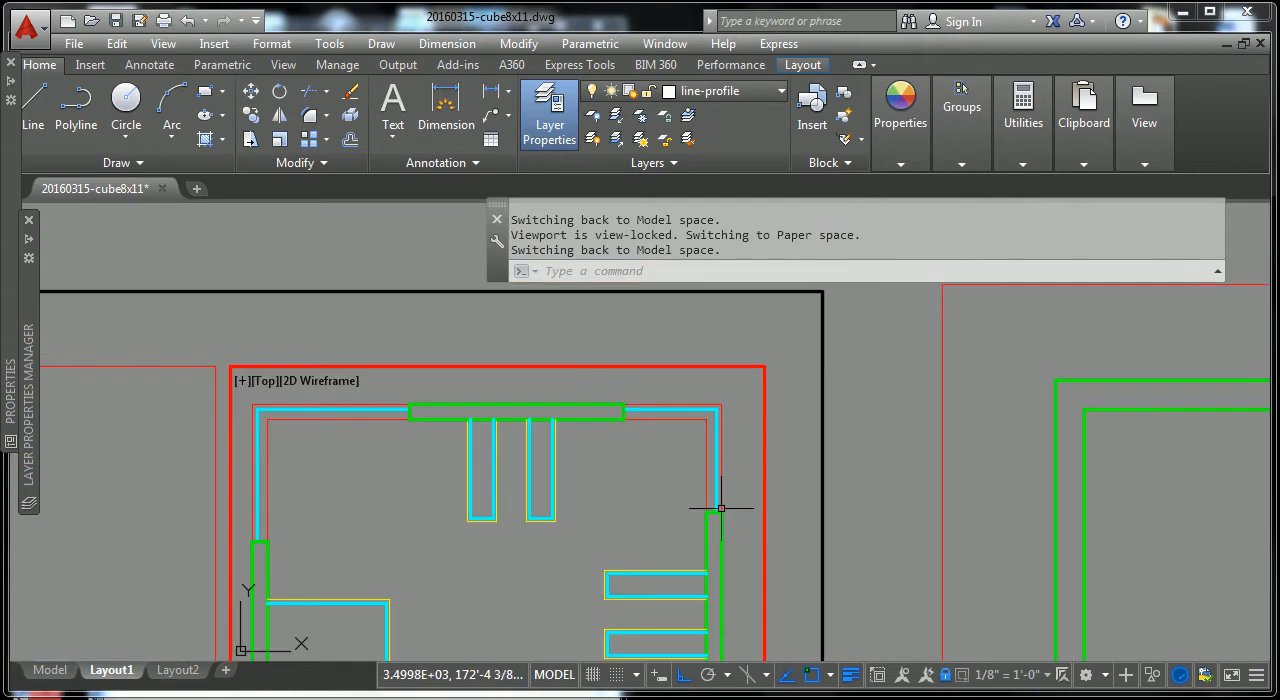
middle_drag(616, 553, 690, 380)
scroll(580, 440, up, 2)
middle_drag(768, 402, 770, 460)
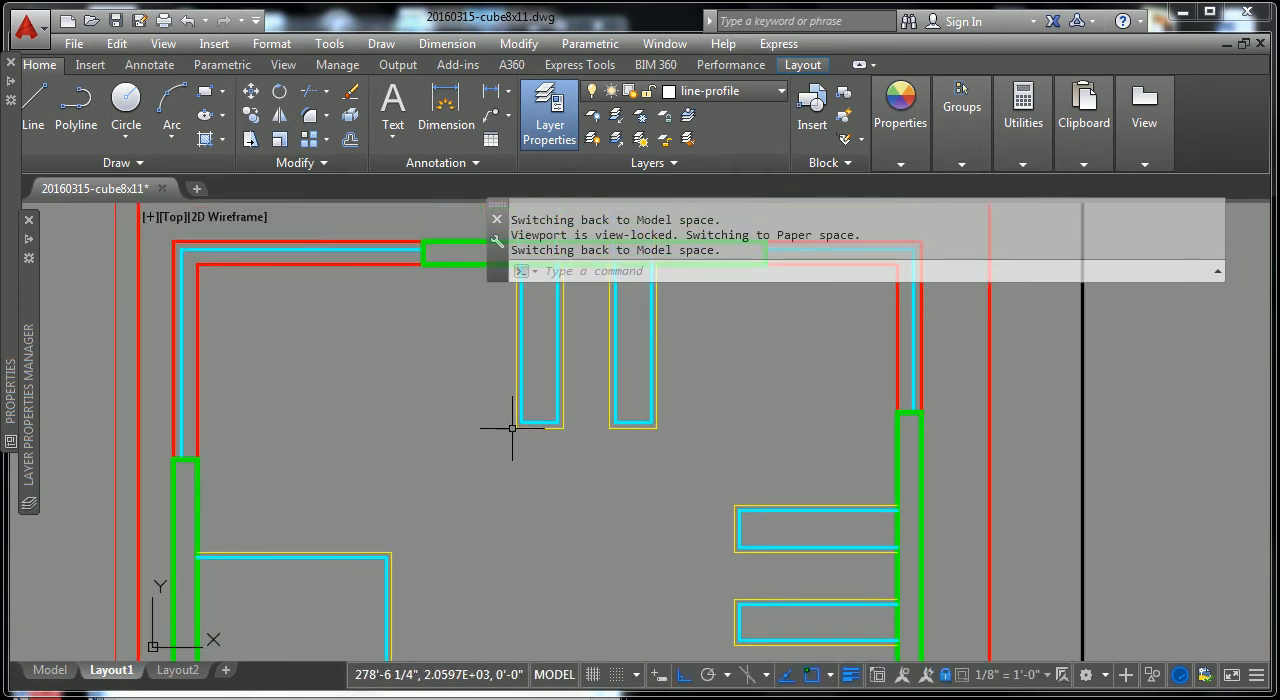
Step: Override the lineweight of the cyan inner polyline in the right one of the two vertical rectangles below the top wall to 0.05 mm
scroll(533, 425, up, 3)
click(738, 402)
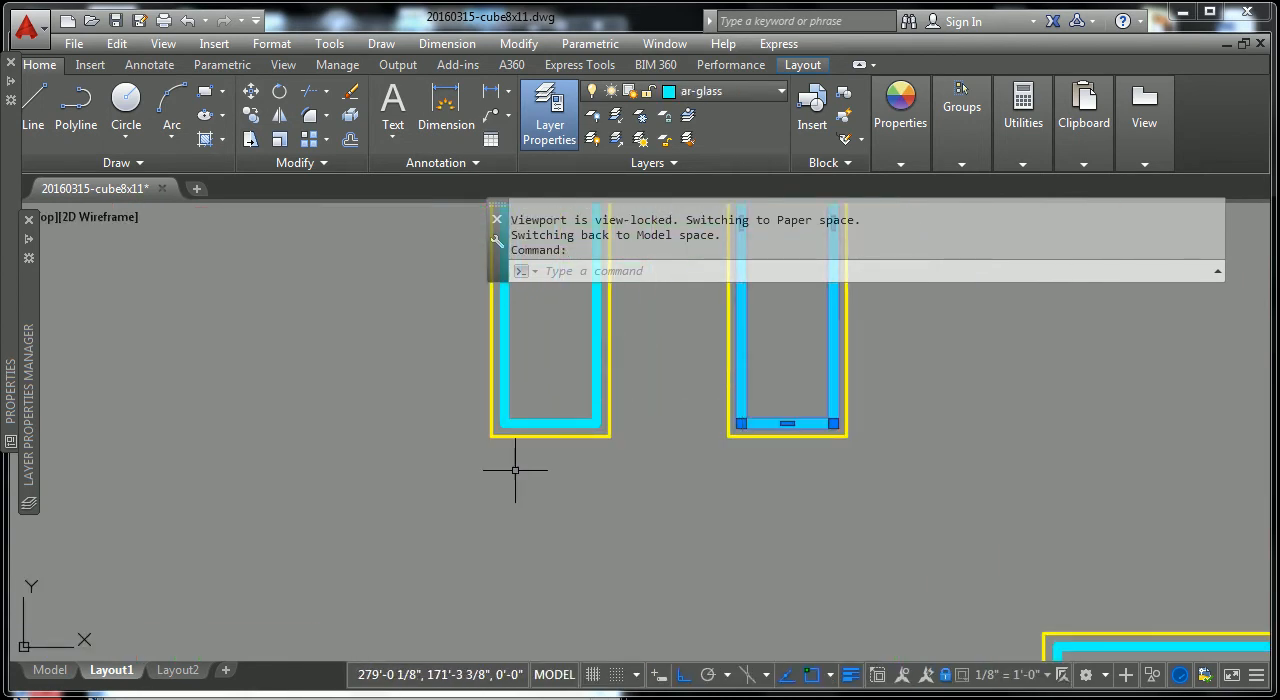
mouse_move(15, 88)
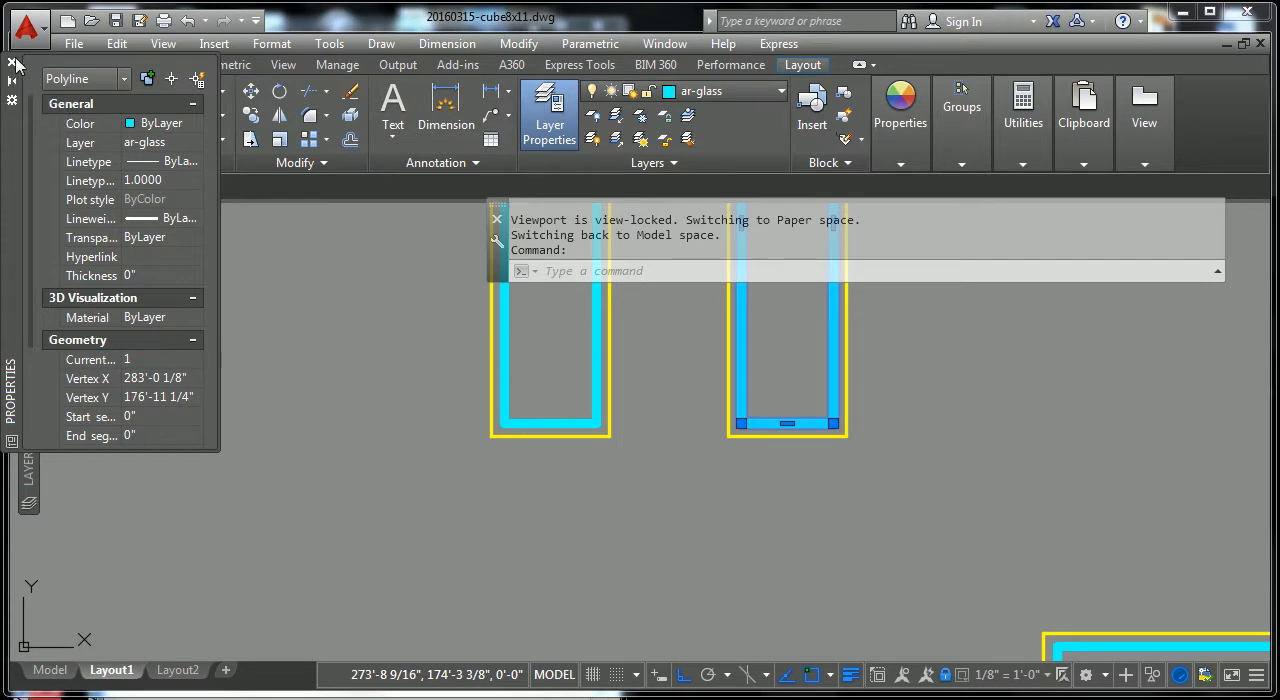
click(12, 62)
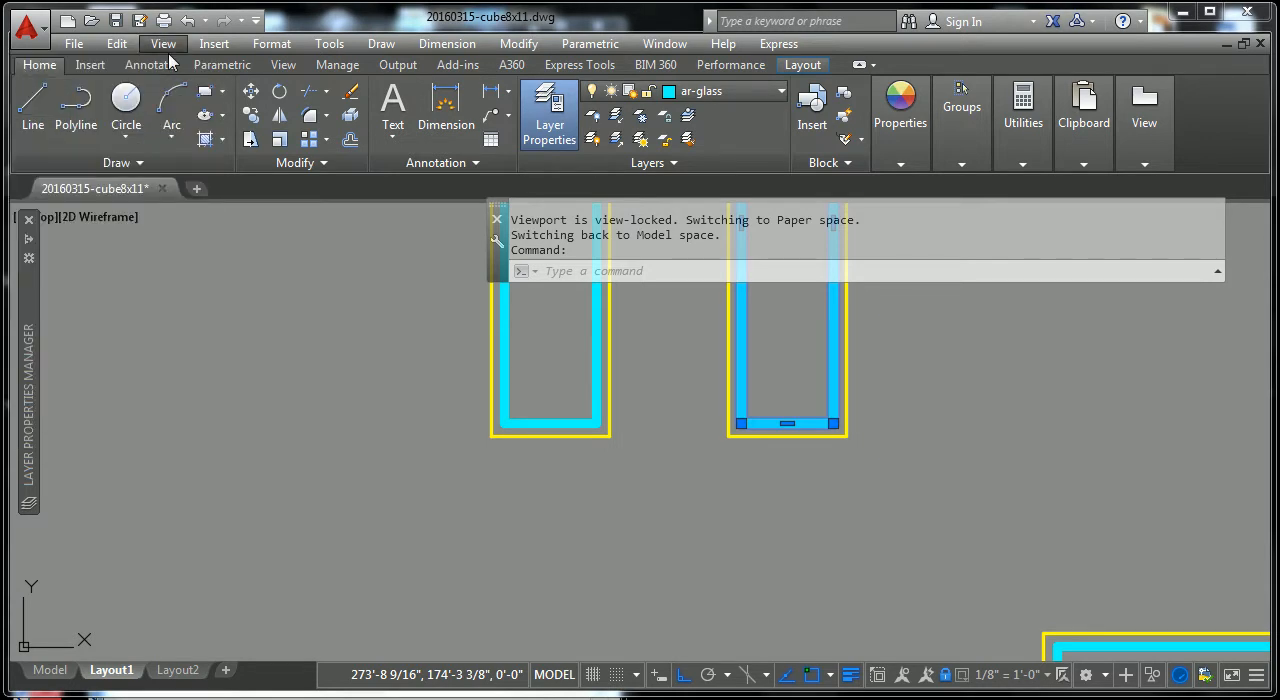
text(ch)
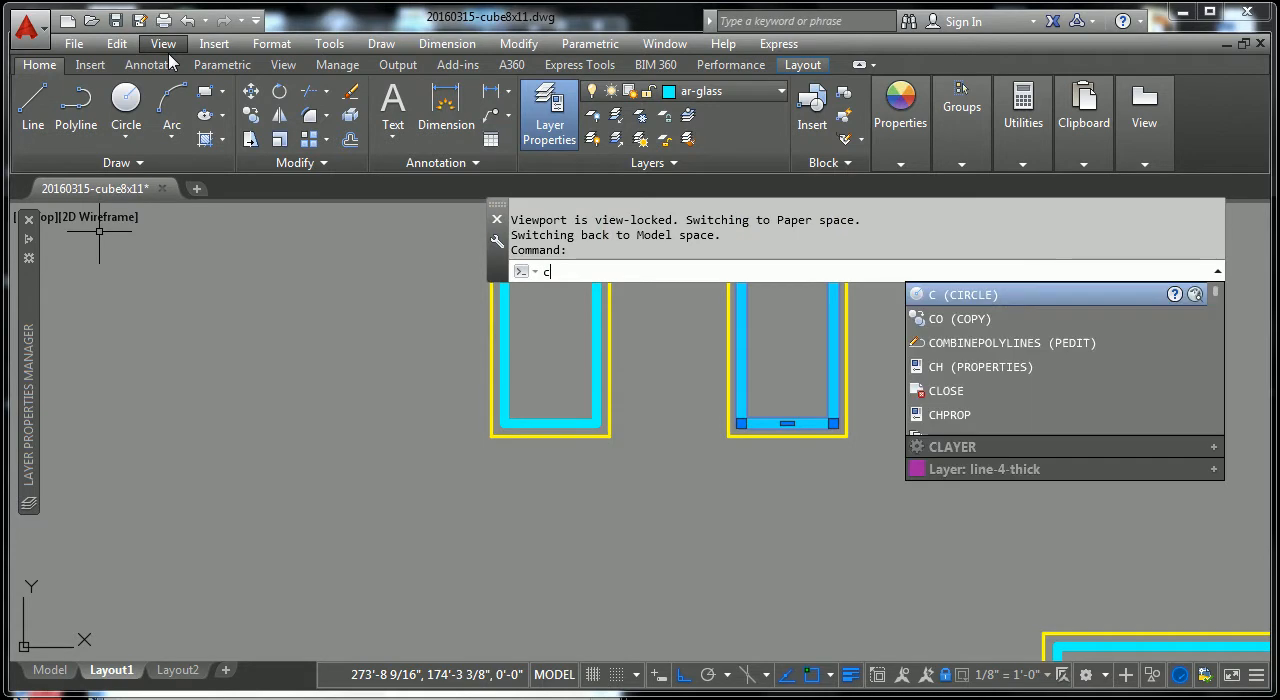
key(Return)
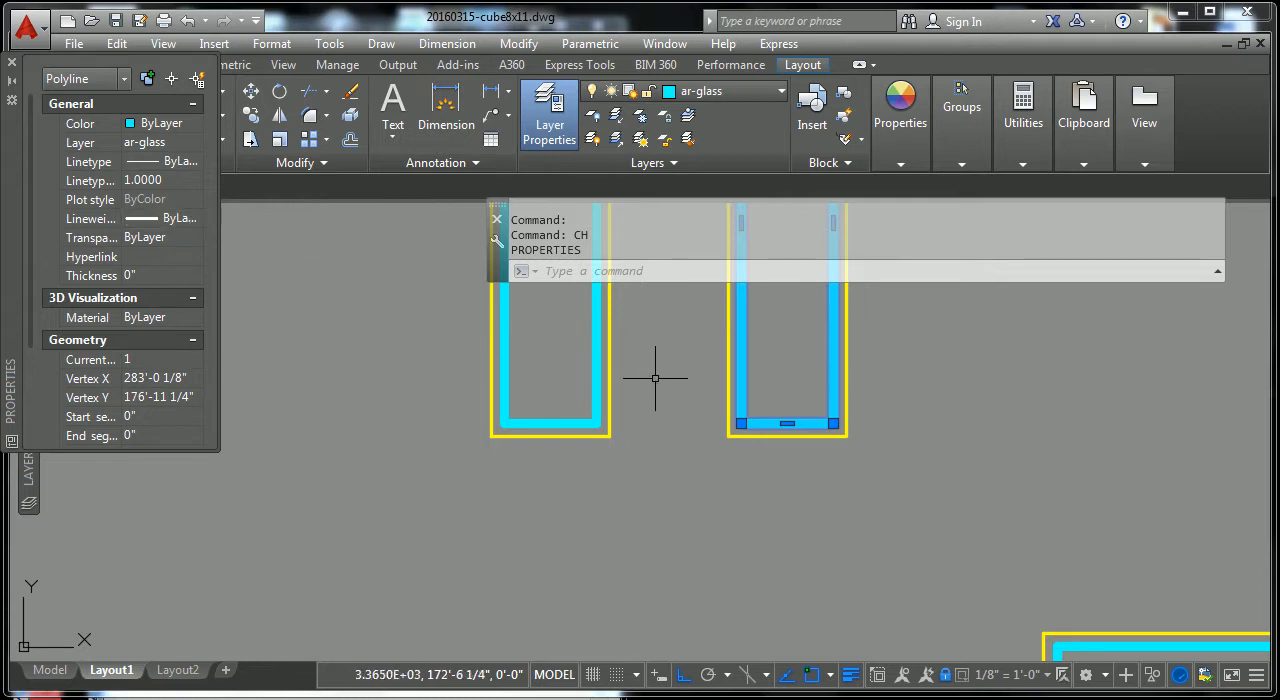
click(195, 219)
drag(199, 270, 197, 290)
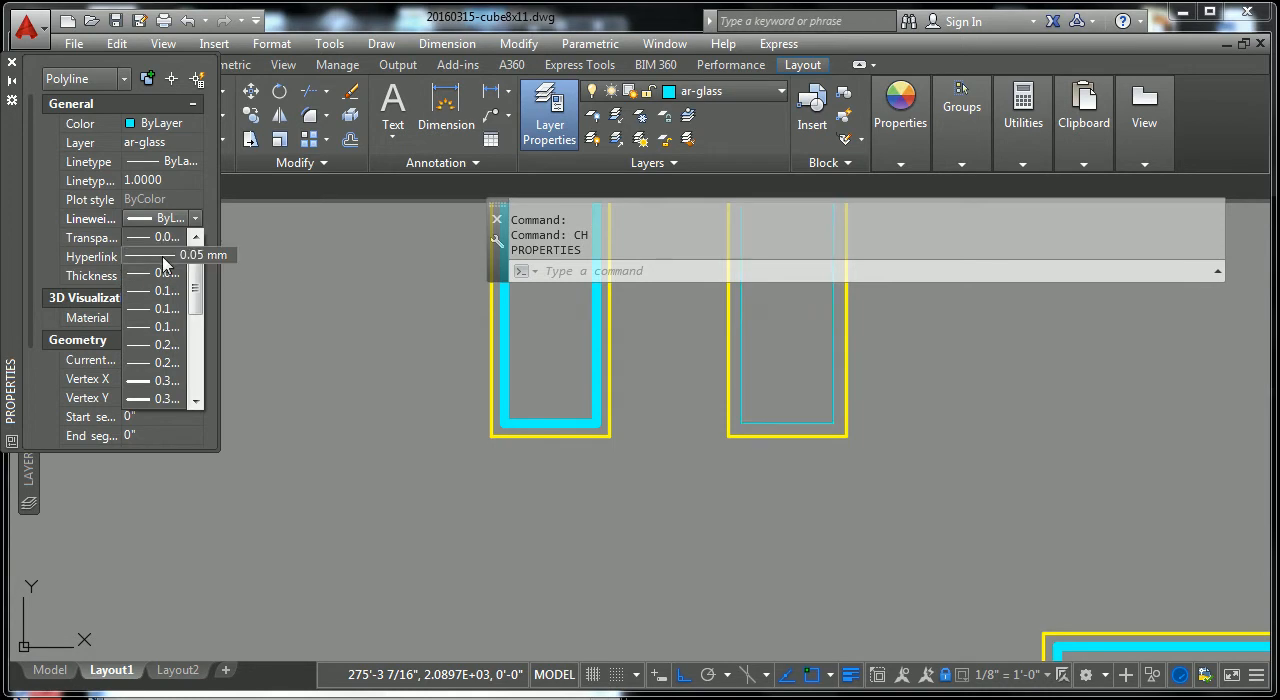
click(165, 262)
key(Escape)
key(Escape)
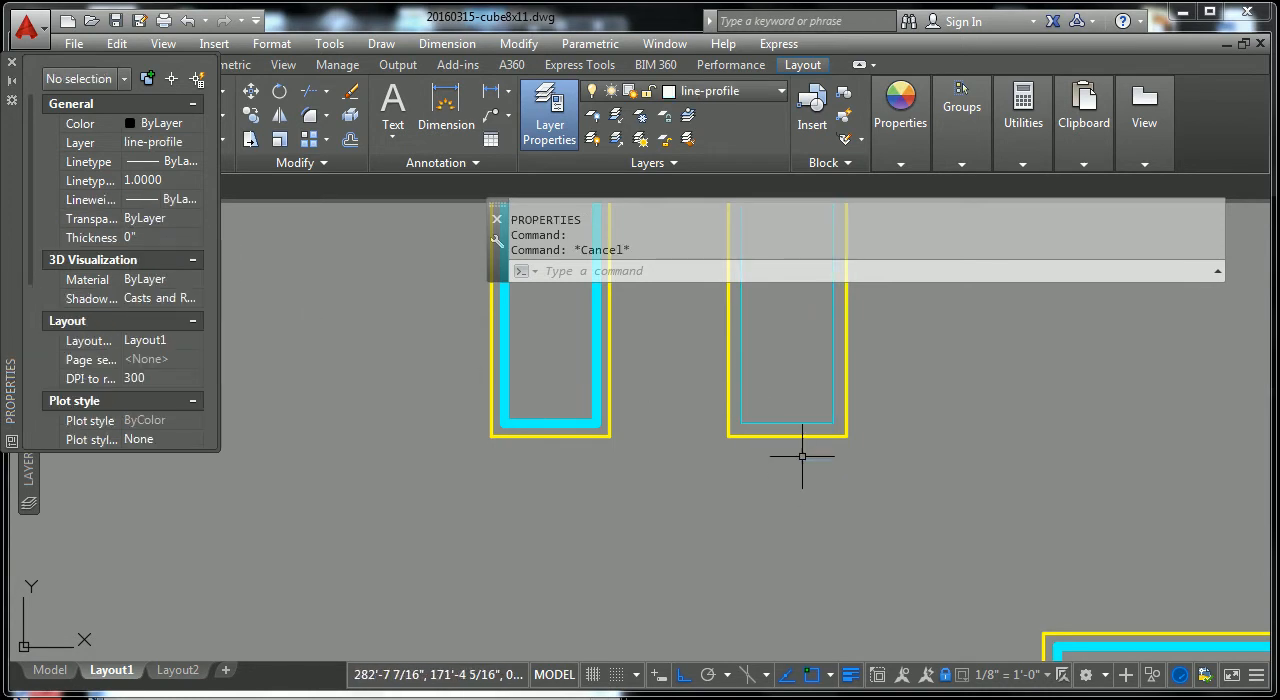
Step: Set the lineweight of the left vertical rectangle's cyan inner polyline below the top wall to 0.05 mm as well
scroll(798, 417, up, 2)
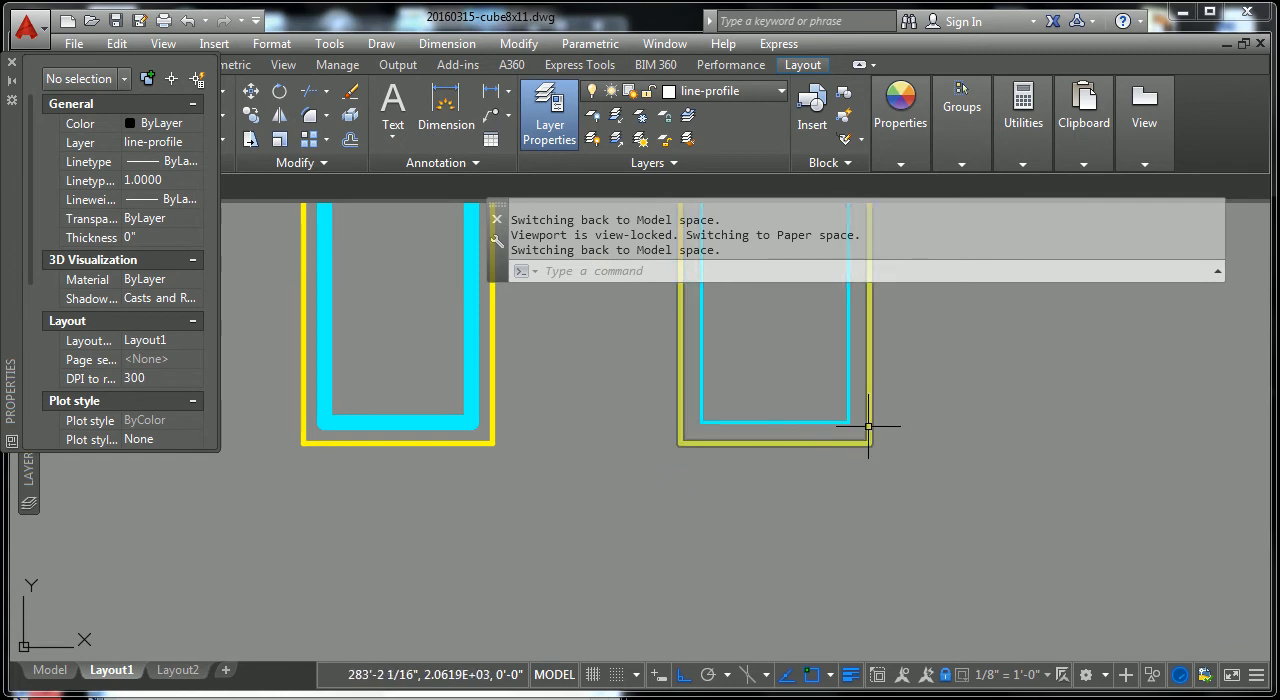
scroll(865, 433, down, 3)
mouse_move(848, 435)
middle_down()
mouse_move(748, 452)
mouse_move(740, 410)
middle_up()
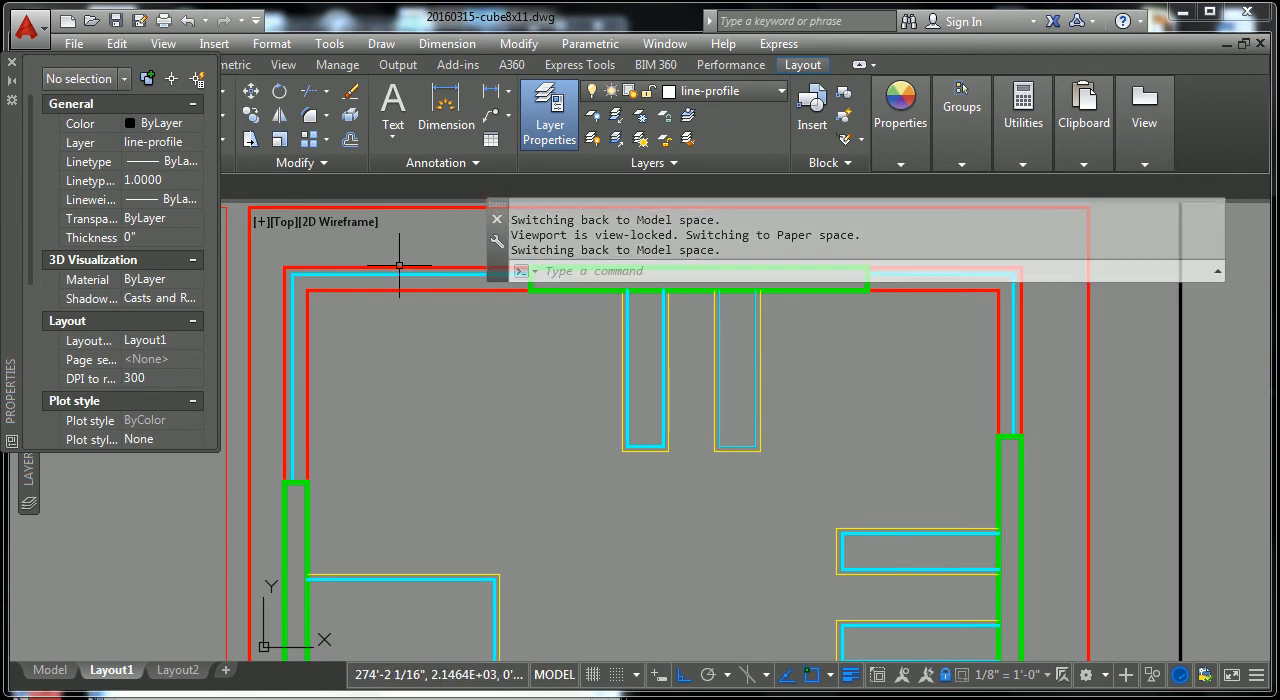
click(664, 419)
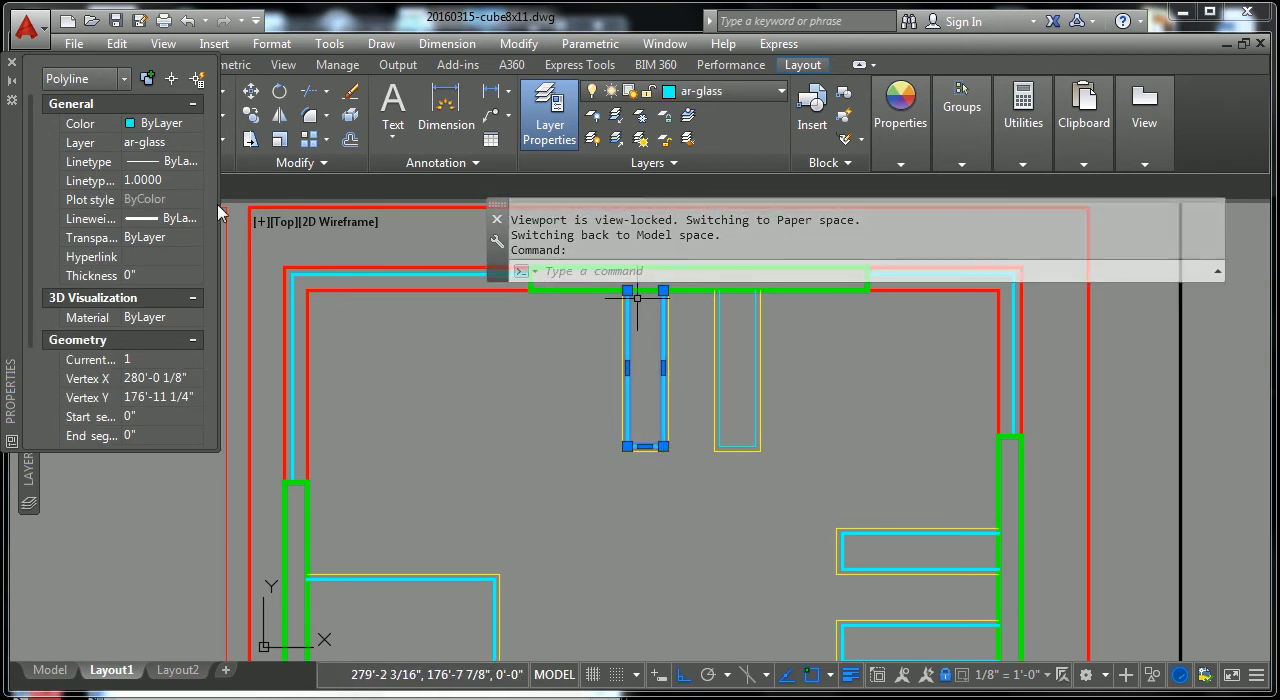
click(177, 225)
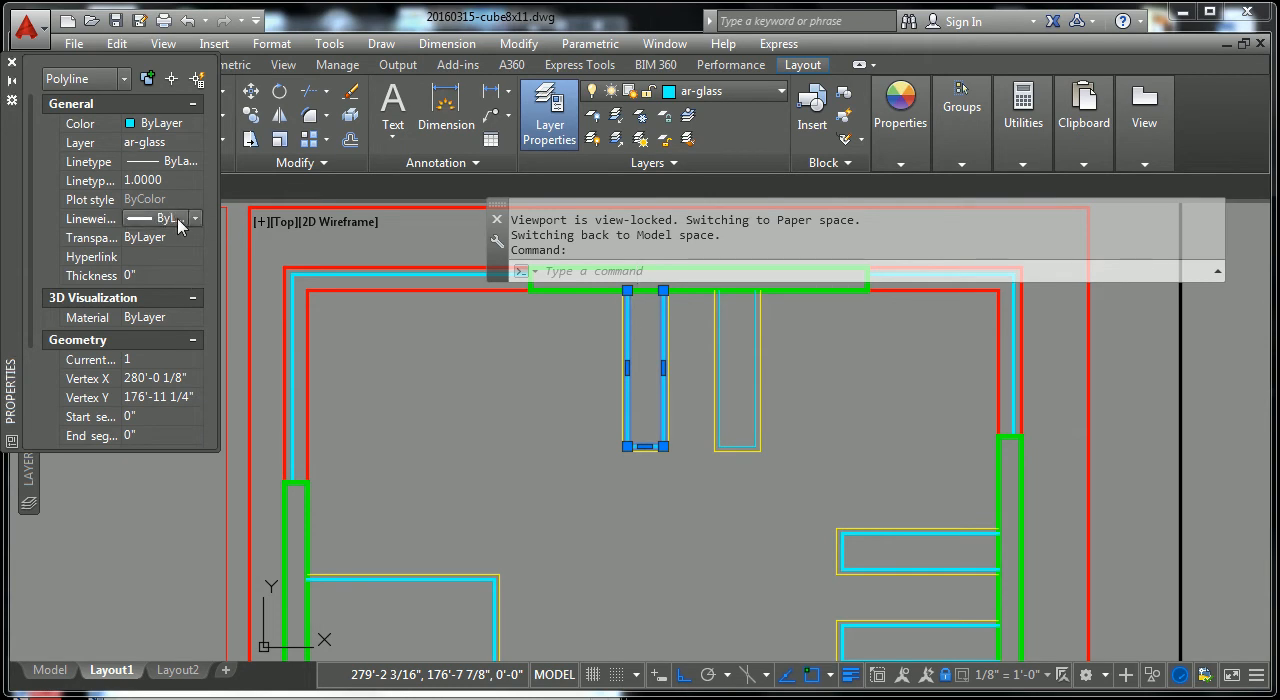
click(197, 219)
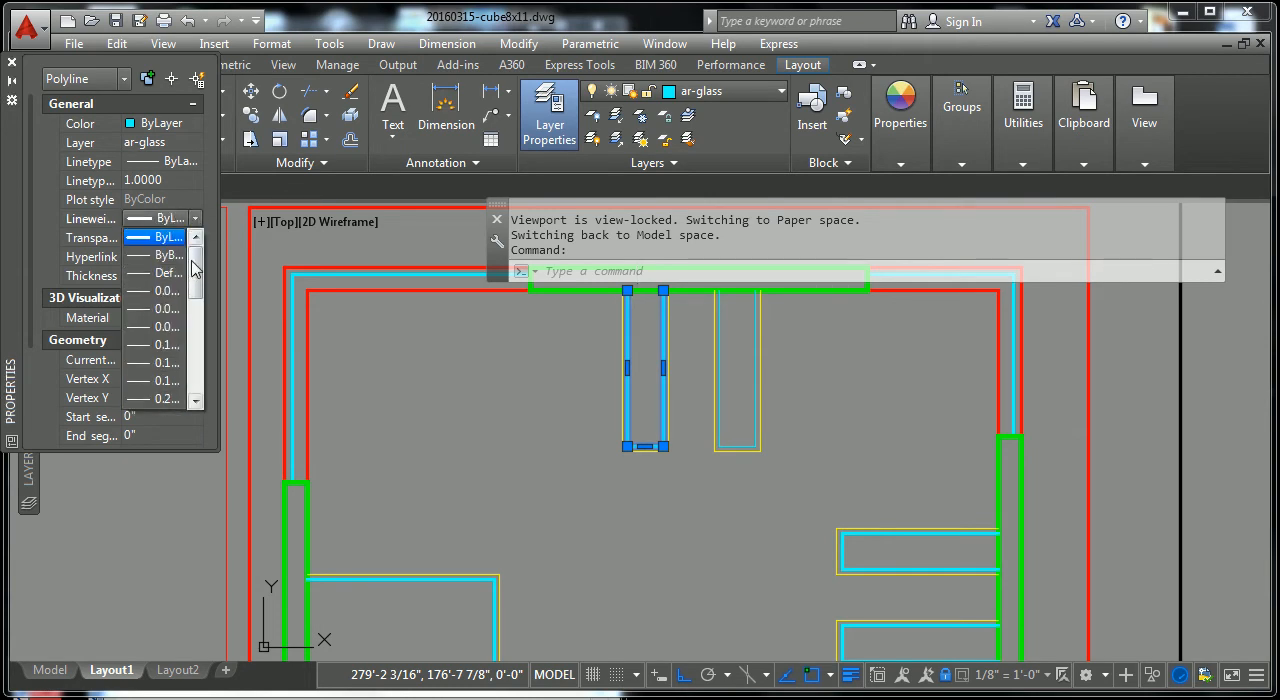
click(168, 318)
key(Escape)
key(Escape)
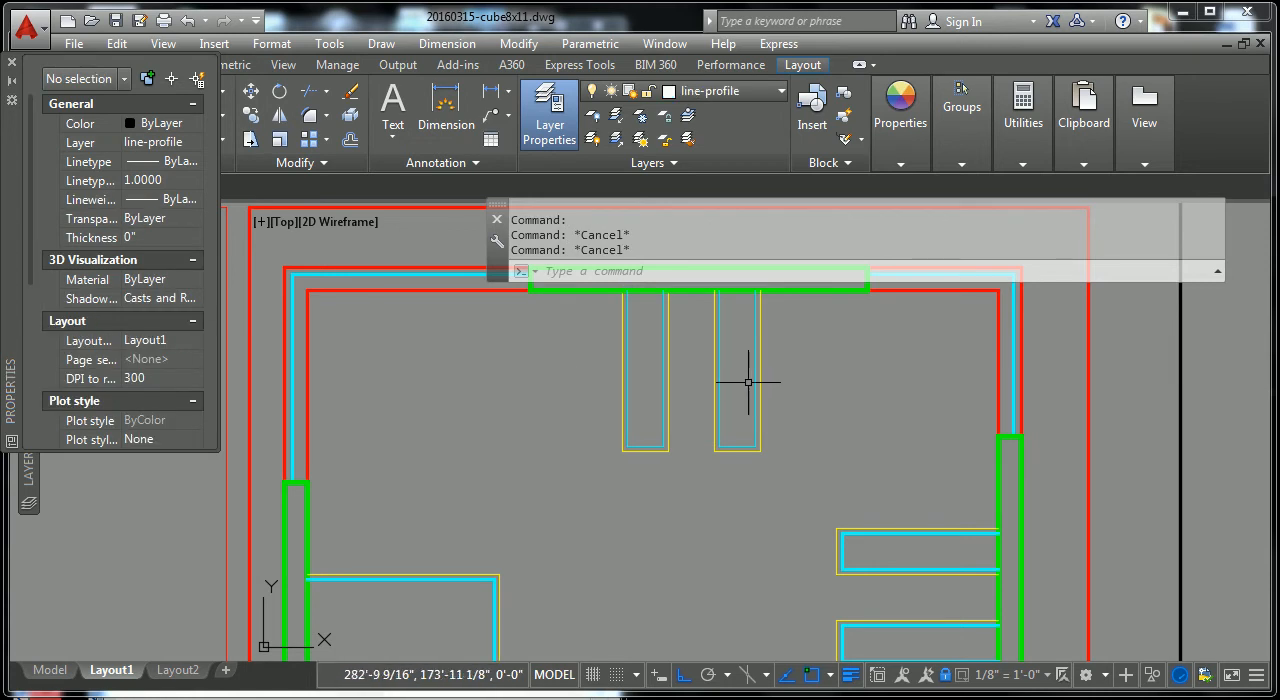
Step: Match the properties of the right vertical rectangle's thin cyan polyline onto the cyan inner lines of the two horizontal rectangles at the right wall
click(755, 383)
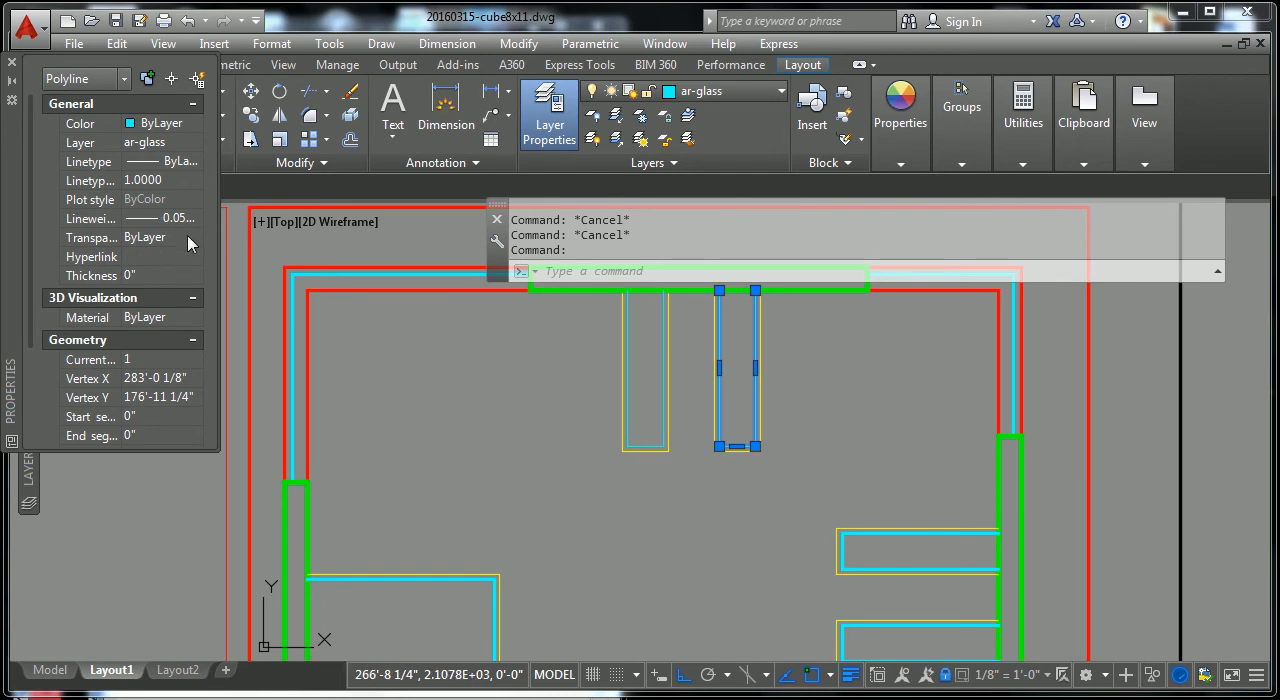
key(Escape)
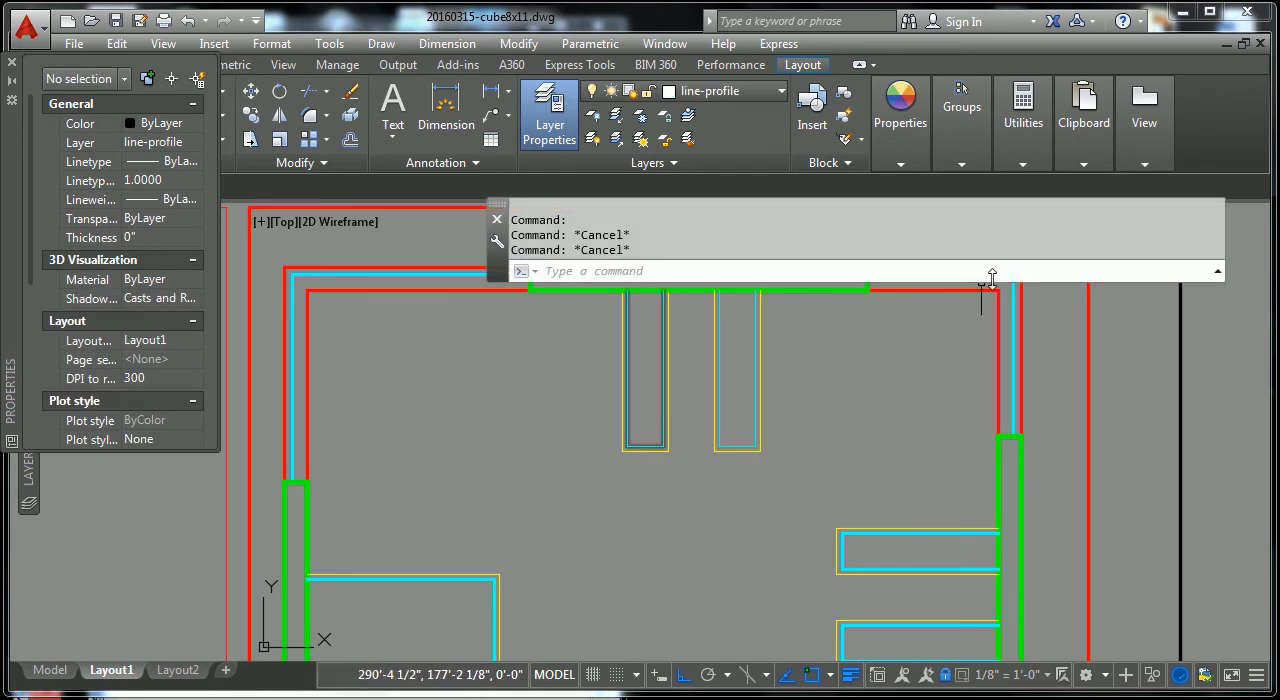
click(900, 125)
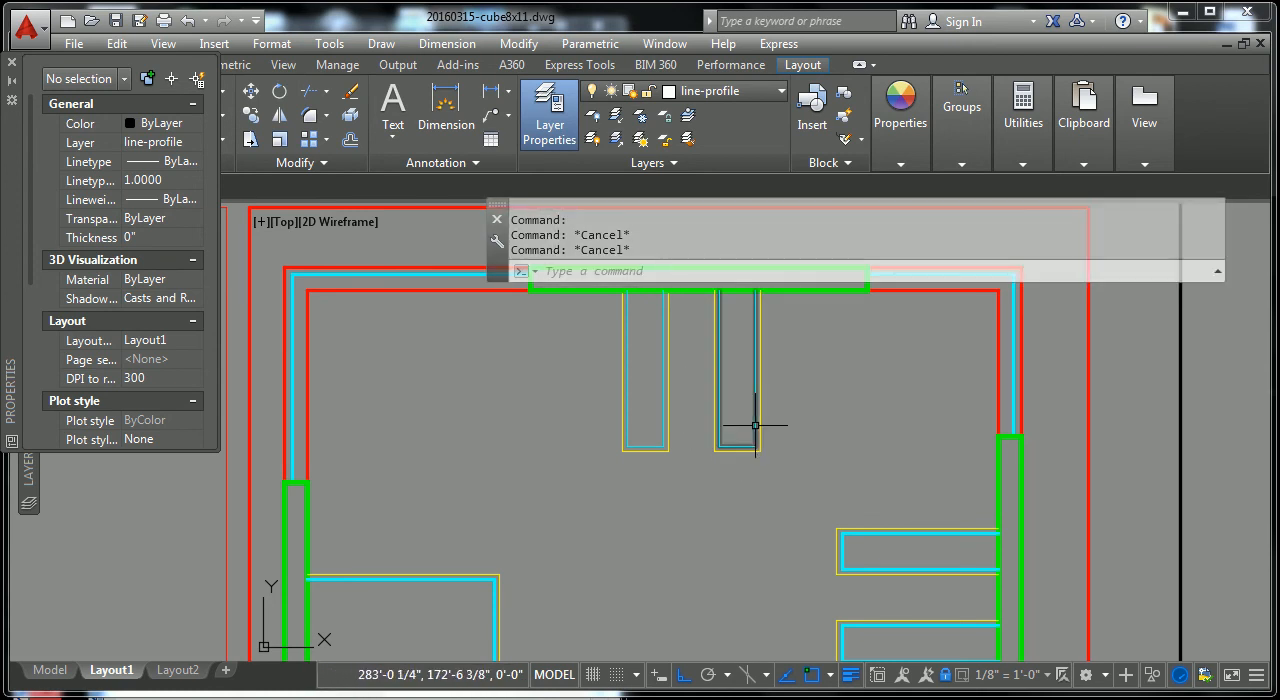
click(900, 162)
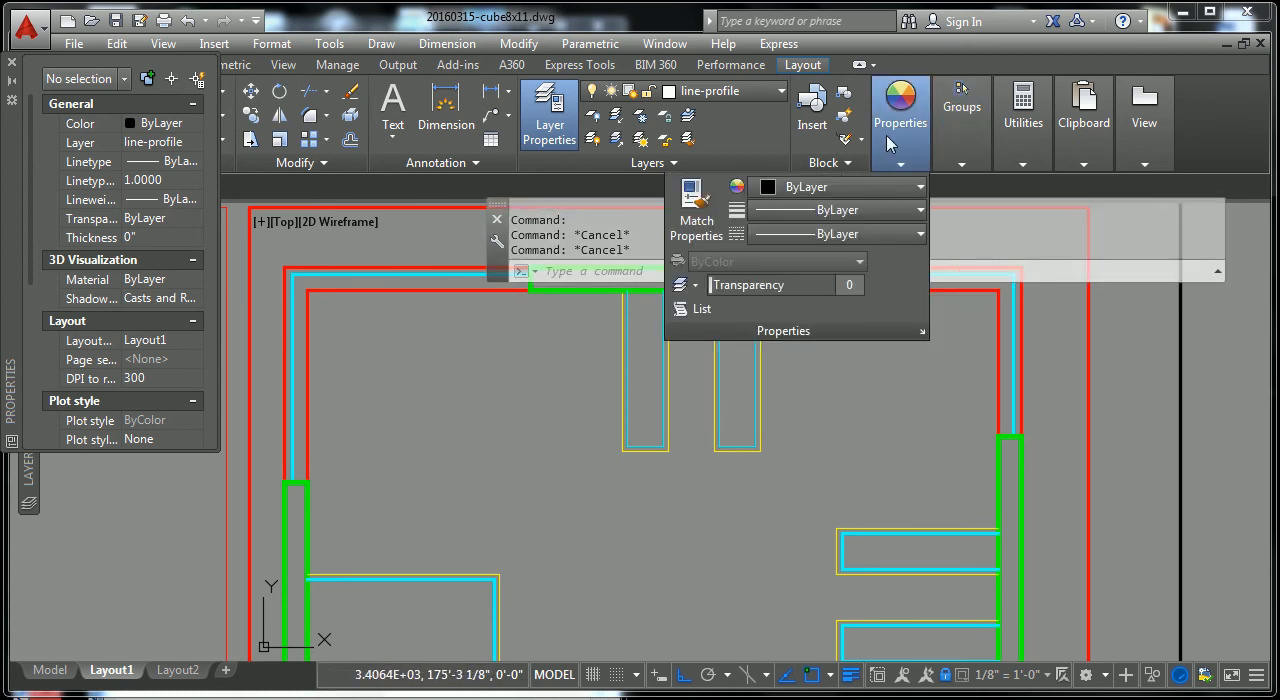
click(697, 205)
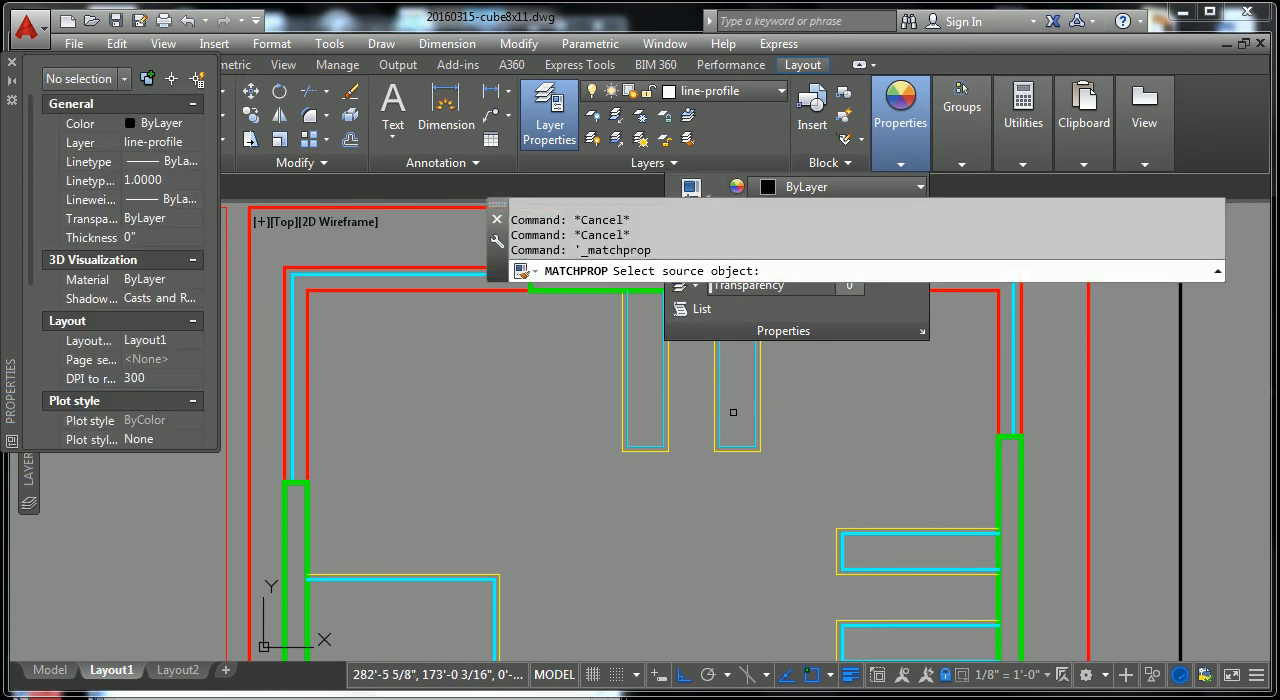
click(721, 420)
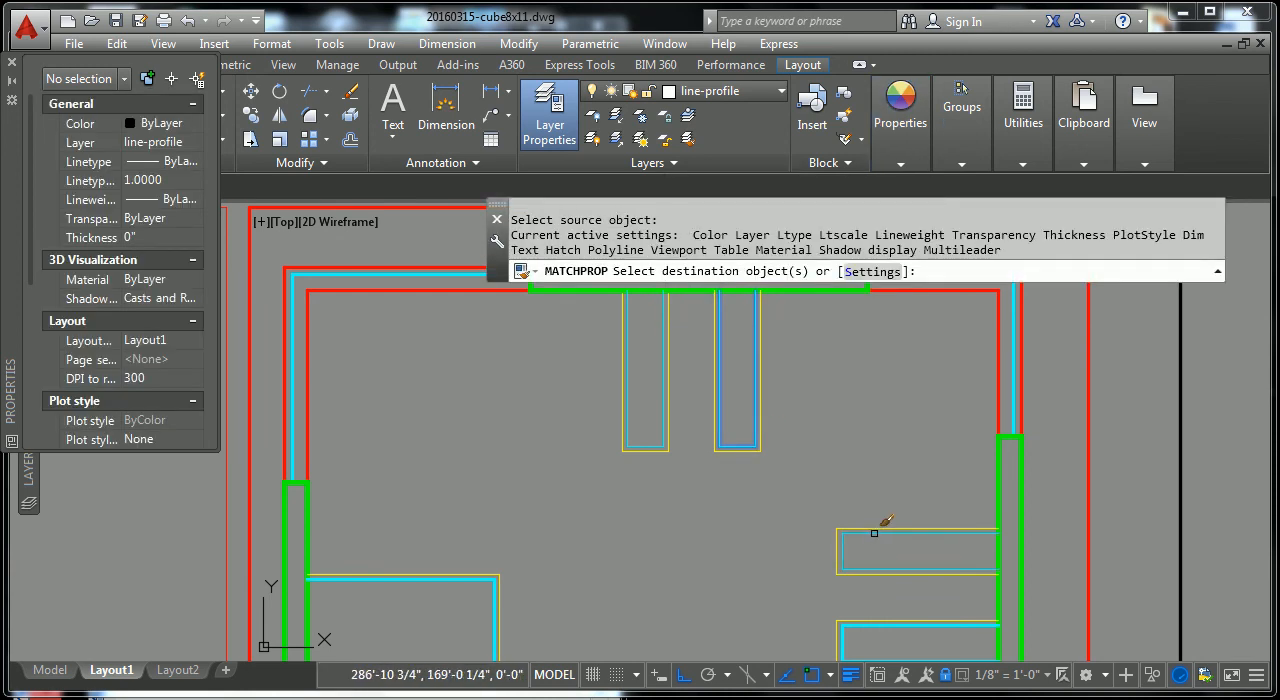
click(874, 533)
click(857, 627)
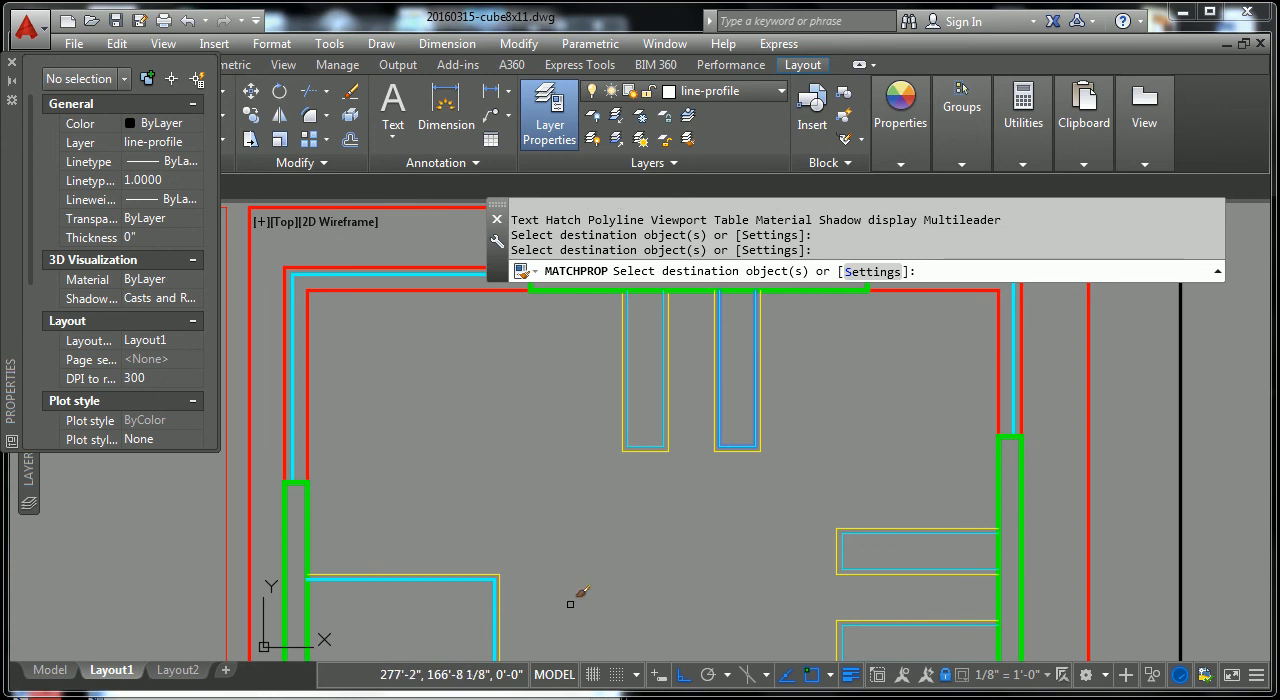
Step: Match the same properties onto the cyan inner lines of the left wall's rectangle and the opening beside the staircase
scroll(488, 583, down, 4)
scroll(702, 519, up, 3)
scroll(702, 519, up, 8)
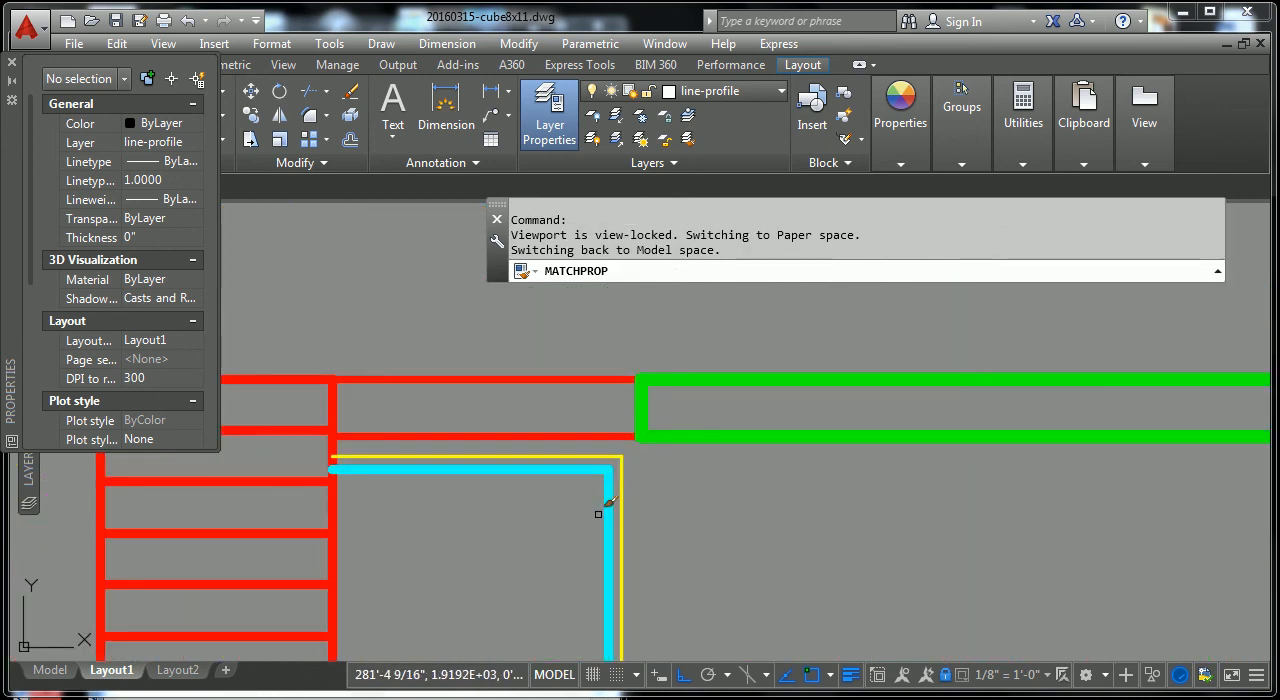
click(565, 469)
scroll(579, 545, down, 6)
middle_drag(591, 523, 658, 396)
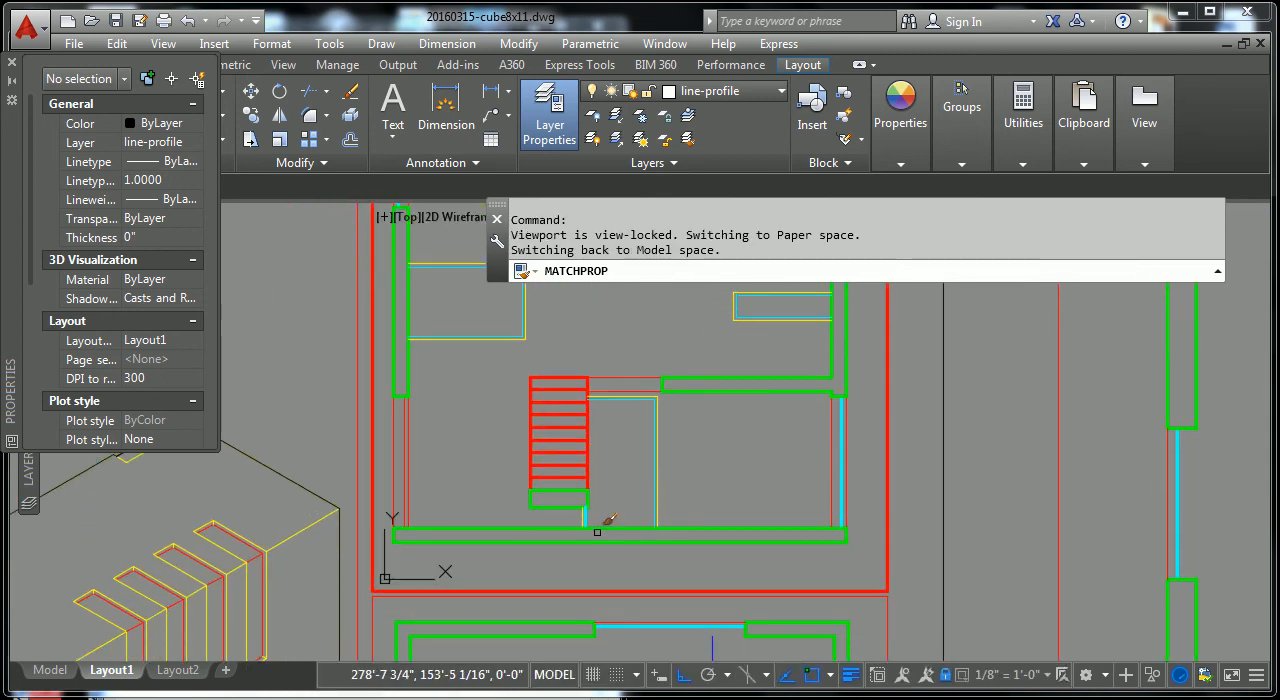
scroll(600, 533, up, 8)
scroll(693, 475, up, 2)
scroll(693, 475, down, 6)
key(Escape)
key(Escape)
scroll(753, 408, up, 2)
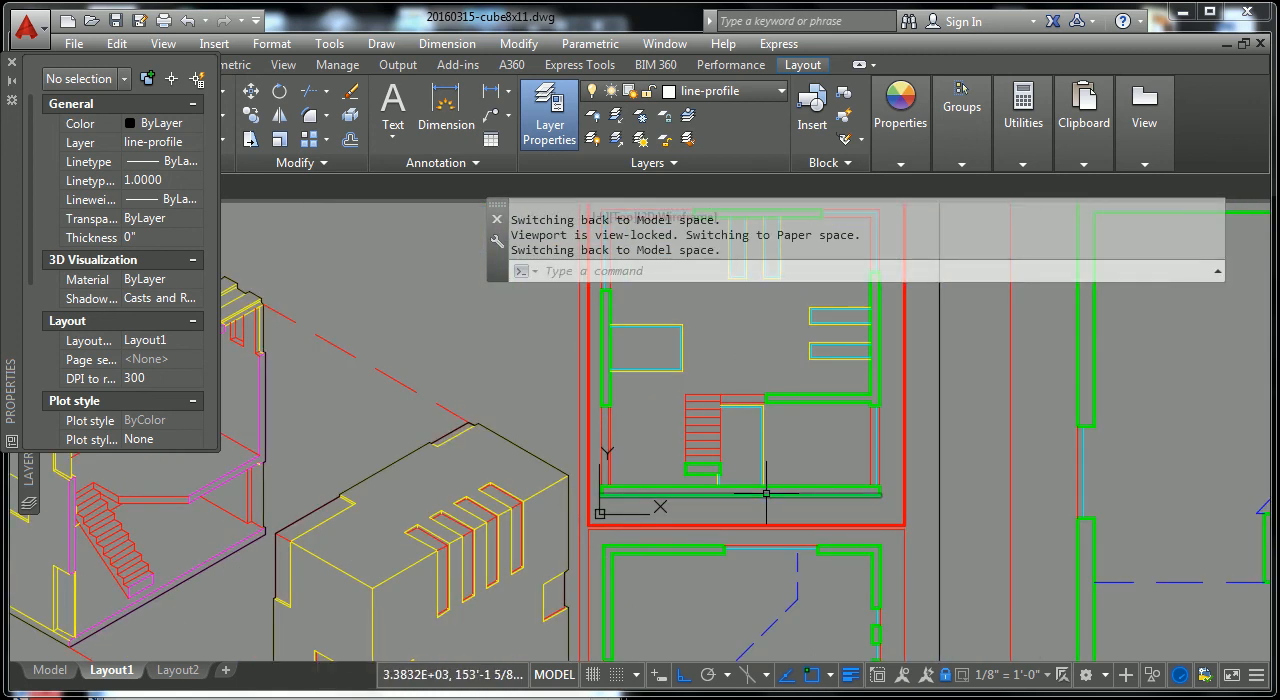
scroll(766, 493, down, 5)
scroll(847, 497, up, 2)
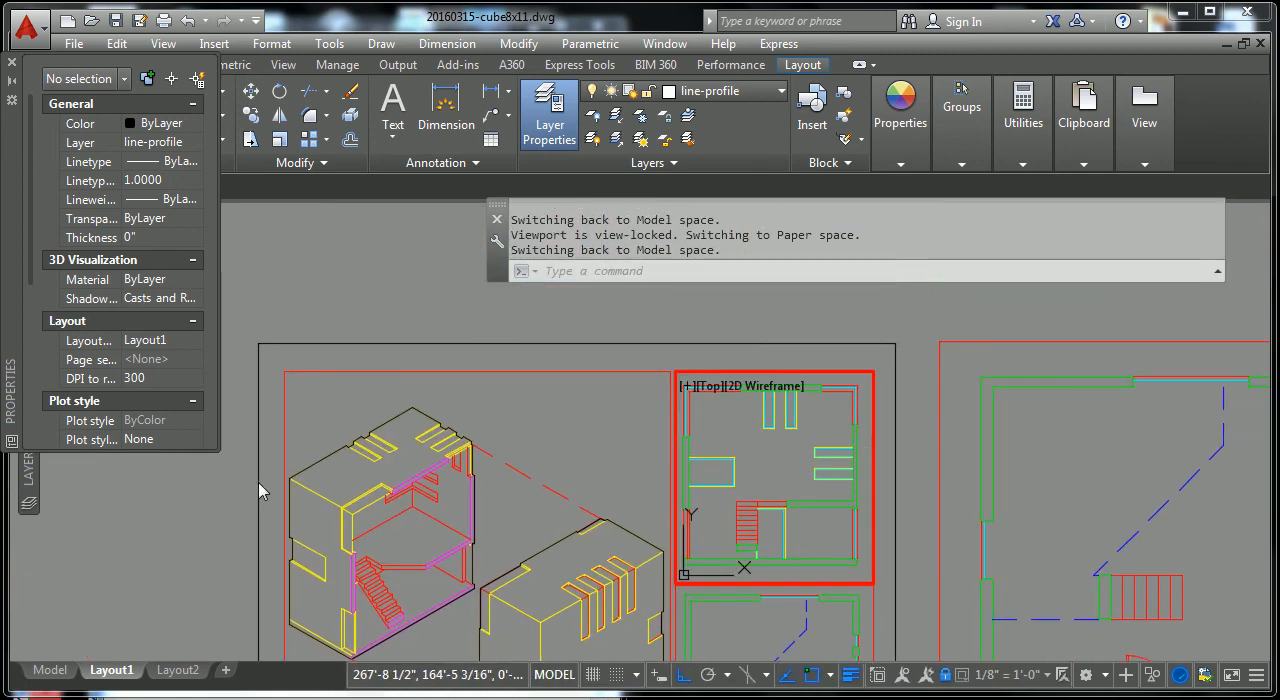